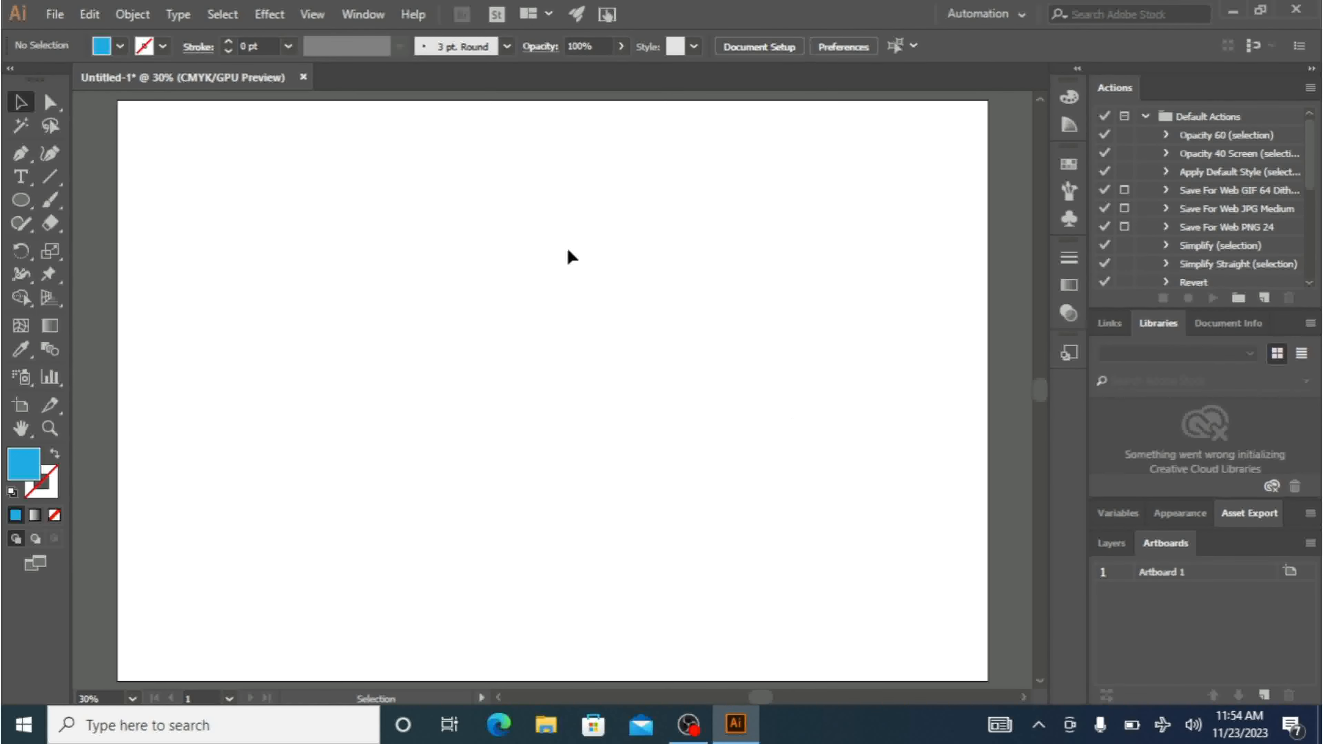
- Display the Pathfinder options and place them over the upper-right area of the artboard
{"action": "left_click", "coordinate": [372, 15]}
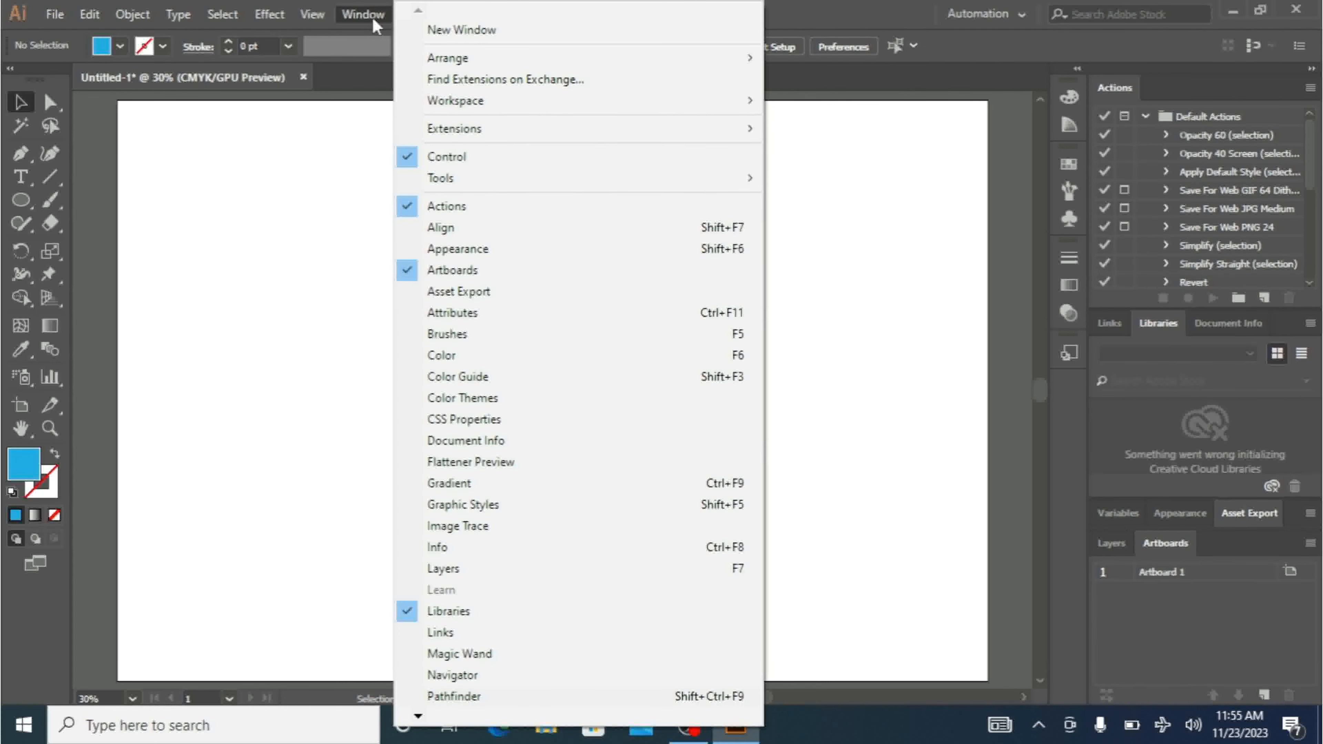
{"action": "left_click", "coordinate": [498, 570]}
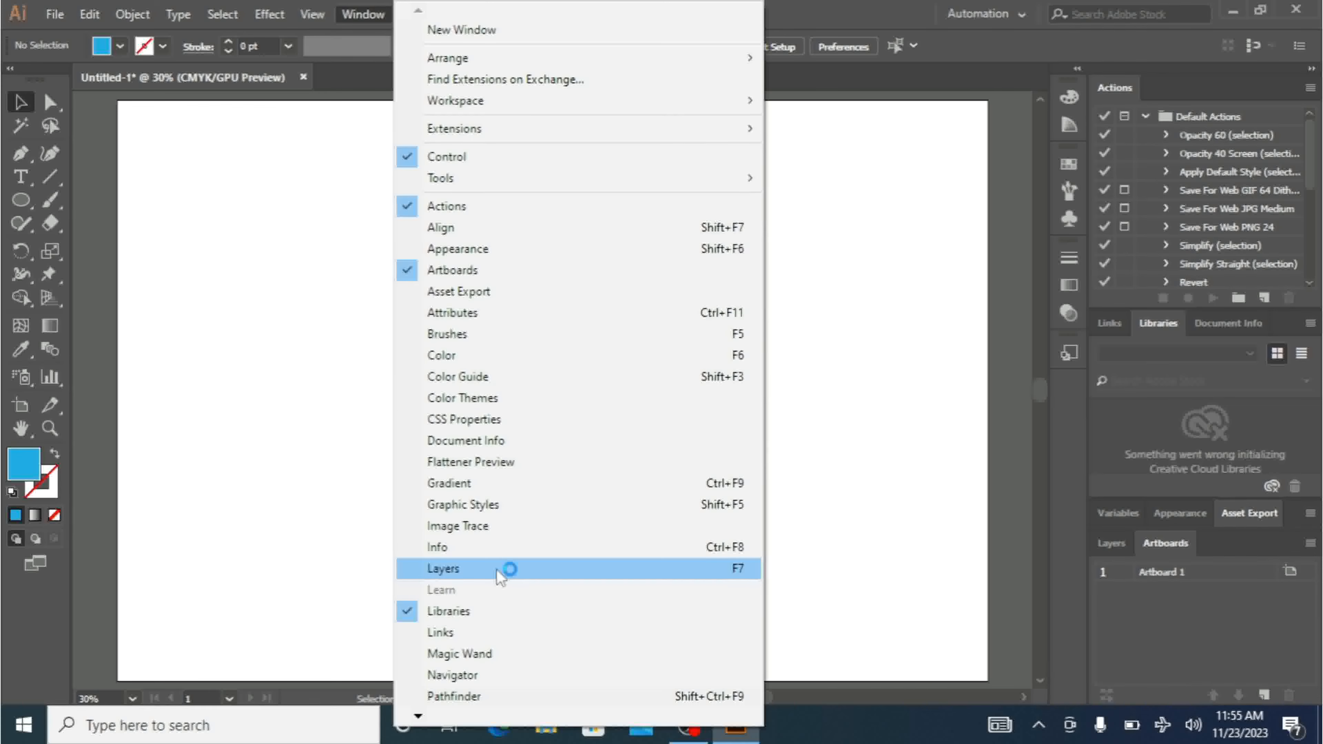
{"action": "left_click", "coordinate": [486, 701]}
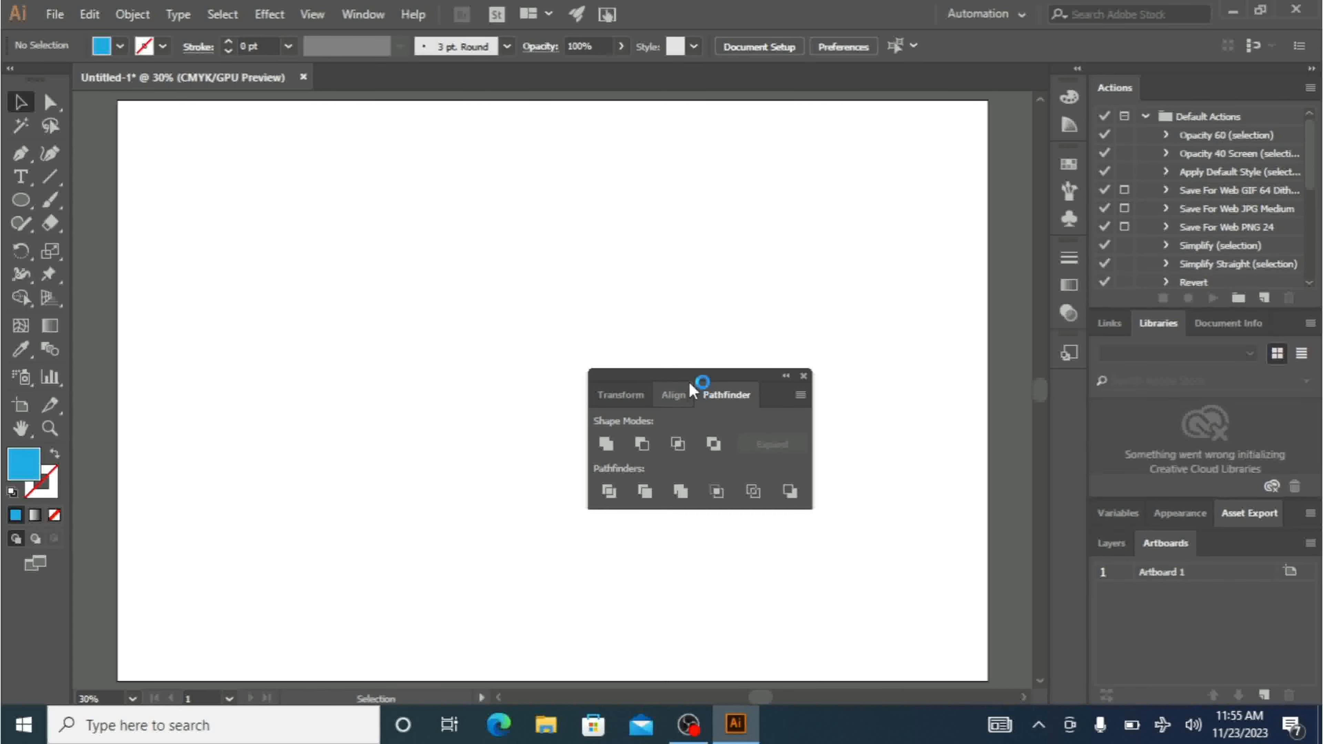
{"action": "left_click_drag", "start_coordinate": [692, 387], "coordinate": [889, 229]}
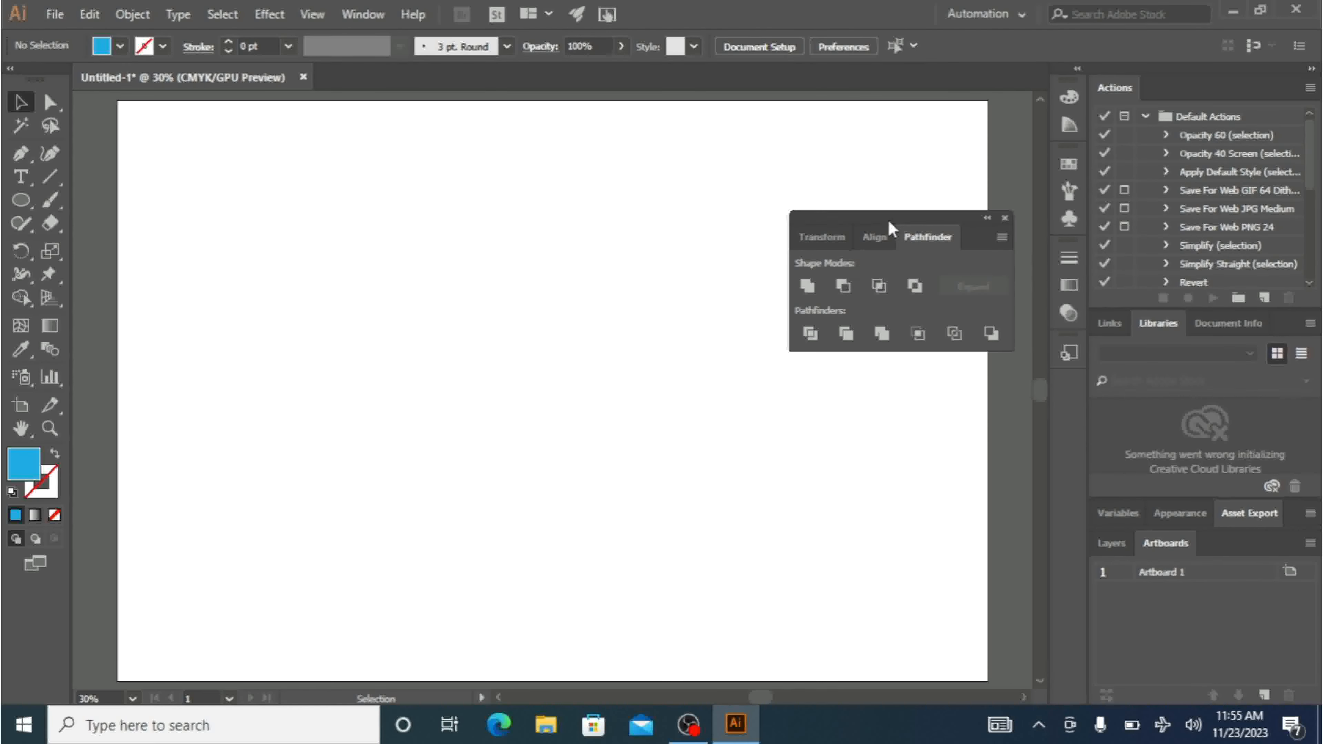
{"action": "left_click", "coordinate": [813, 283]}
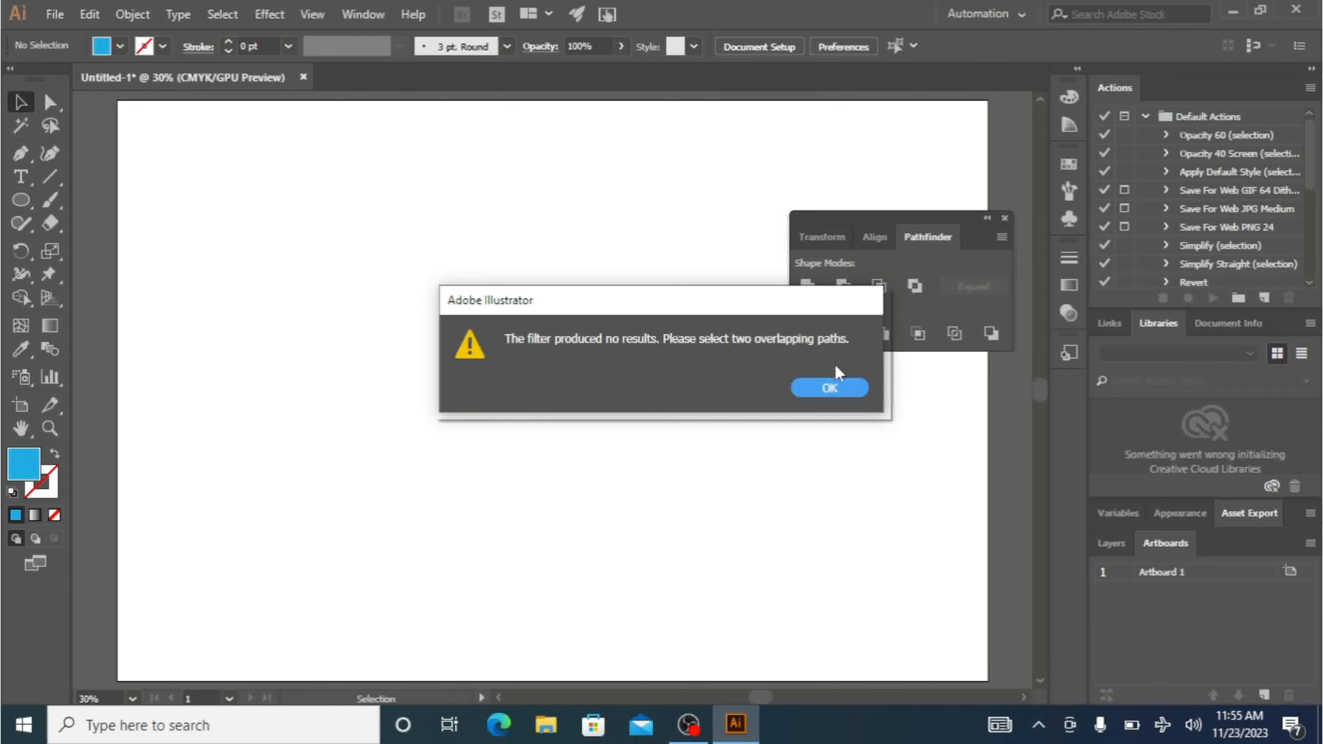
{"action": "left_click", "coordinate": [832, 389]}
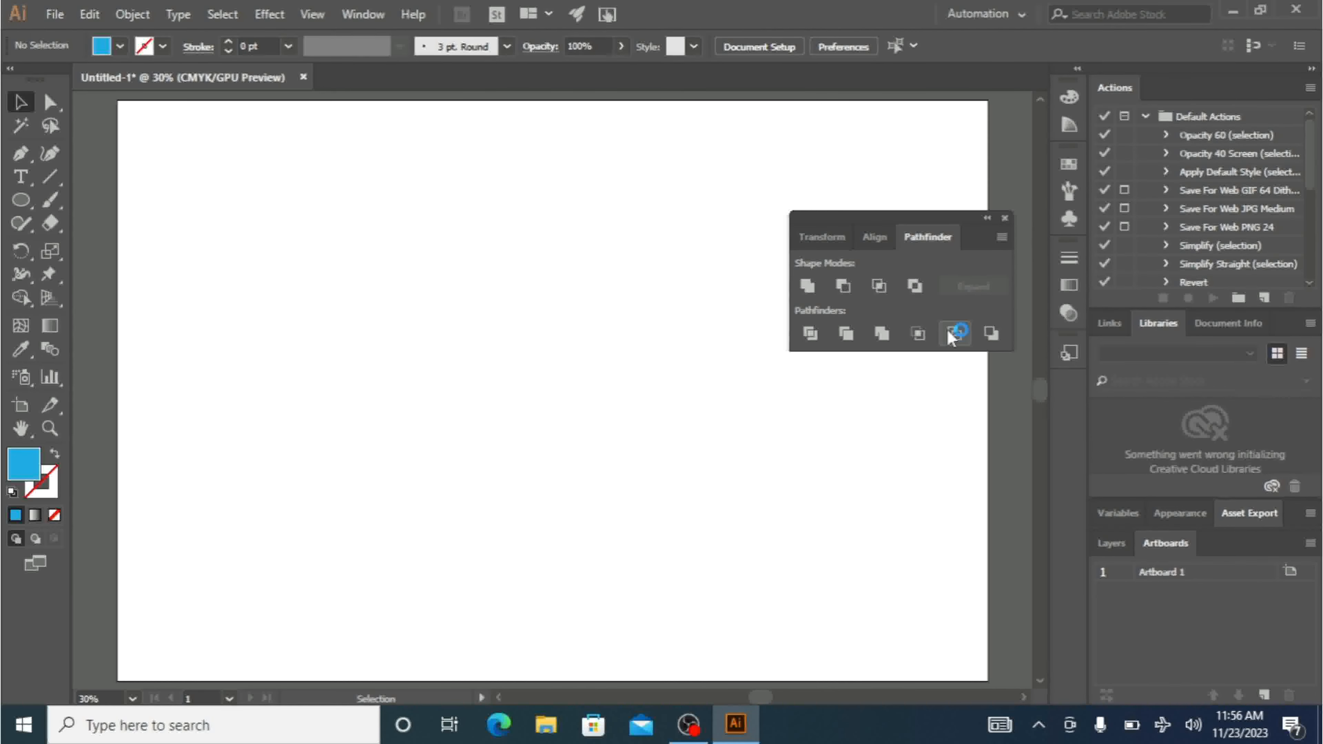
- Draw a blue circle with the Ellipse tool and move it to the middle of the artboard
{"action": "left_click", "coordinate": [31, 202]}
{"action": "mouse_move", "coordinate": [353, 301]}
{"action": "left_mouse_down"}
{"action": "mouse_move", "coordinate": [421, 387]}
{"action": "mouse_move", "coordinate": [443, 390]}
{"action": "left_mouse_up"}
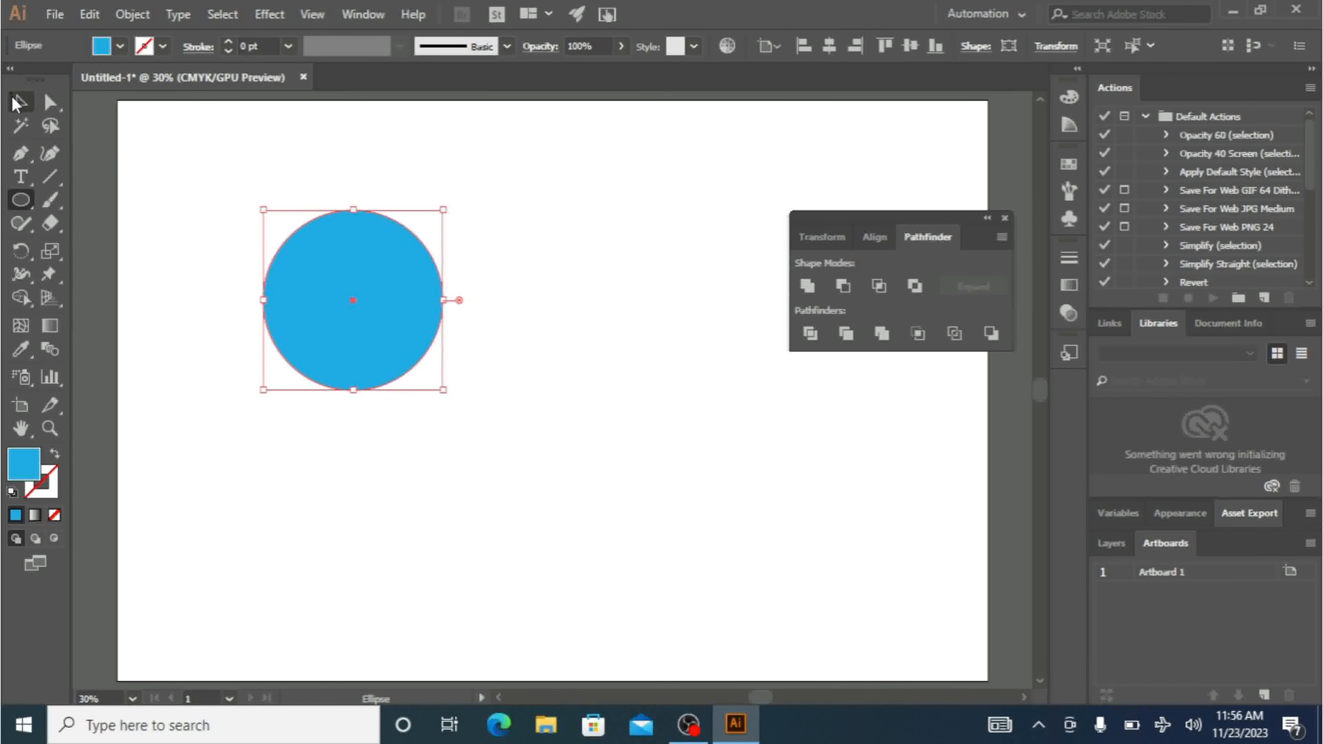
{"action": "left_click", "coordinate": [17, 102]}
{"action": "left_click_drag", "start_coordinate": [336, 308], "coordinate": [471, 358]}
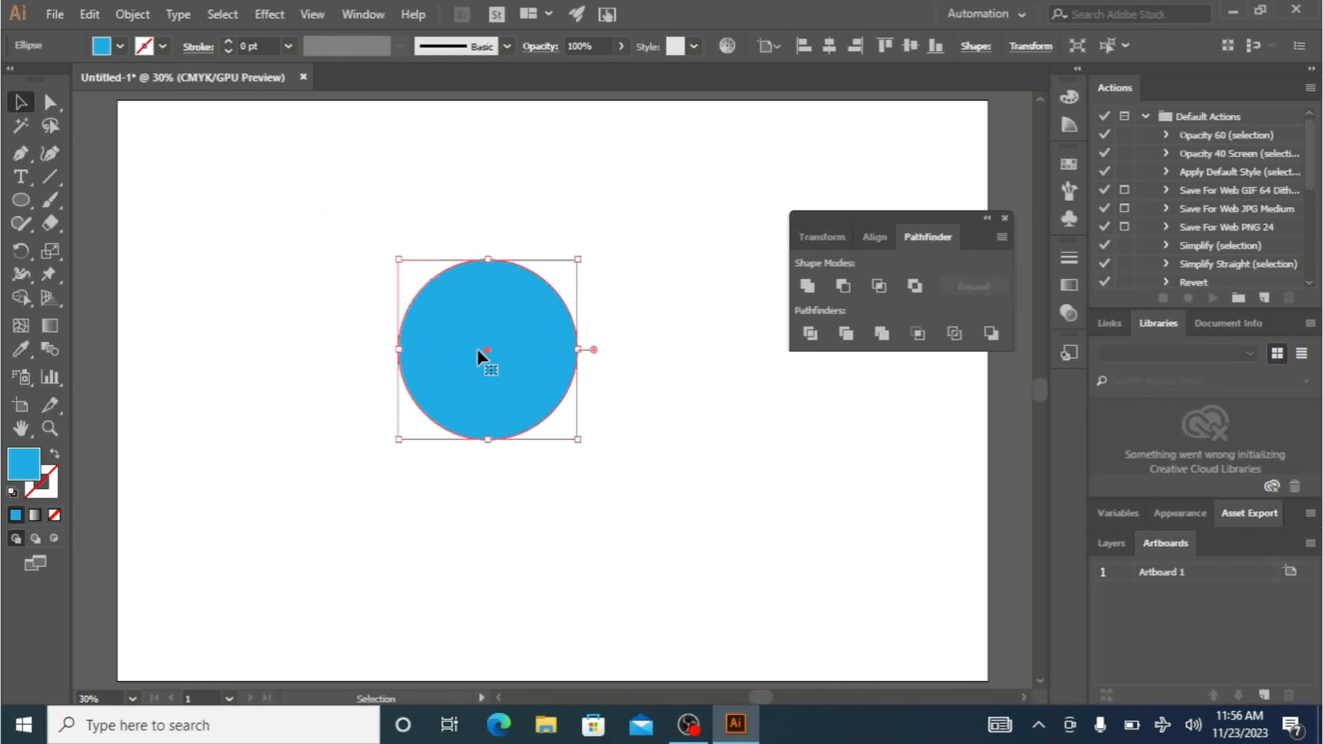
- Apply the Pathfinder Outline operation to the circle and deselect it
{"action": "left_click", "coordinate": [814, 285]}
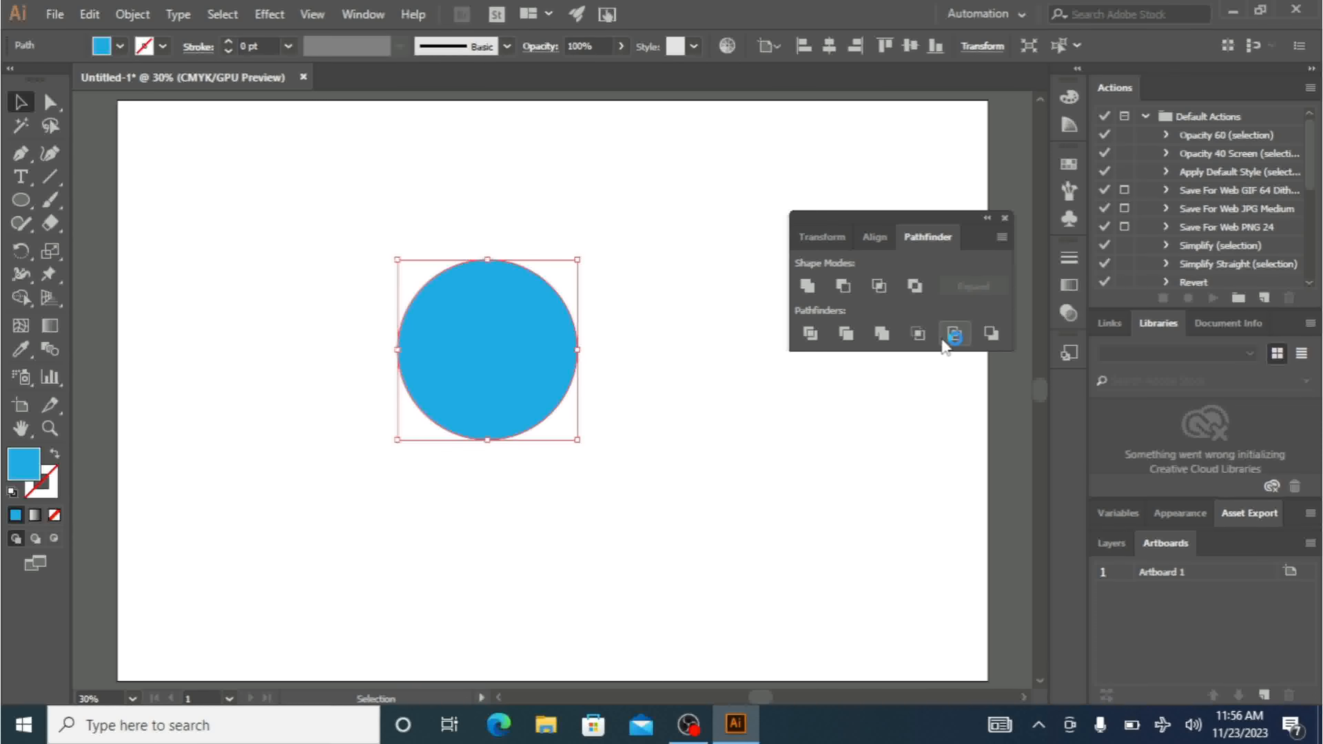
{"action": "left_click", "coordinate": [951, 338]}
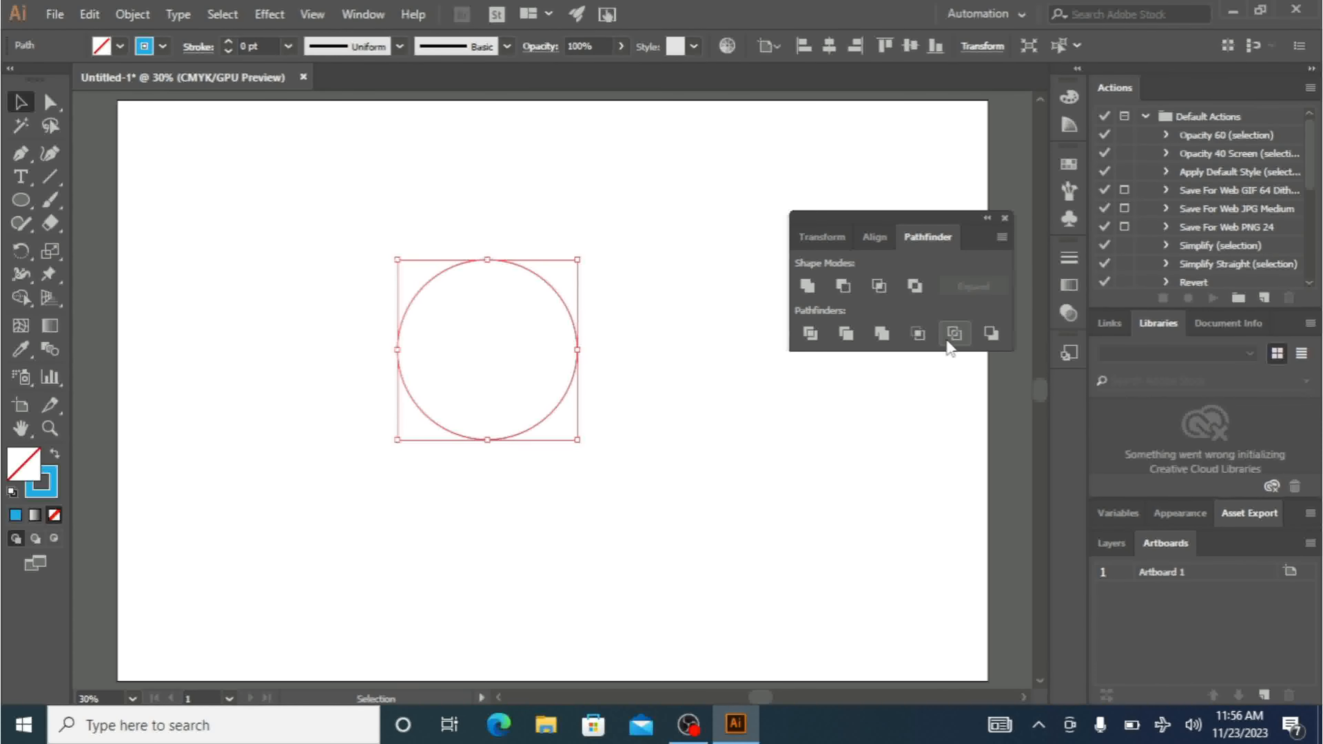
{"action": "left_click", "coordinate": [682, 421]}
{"action": "left_click_drag", "start_coordinate": [589, 185], "coordinate": [416, 443]}
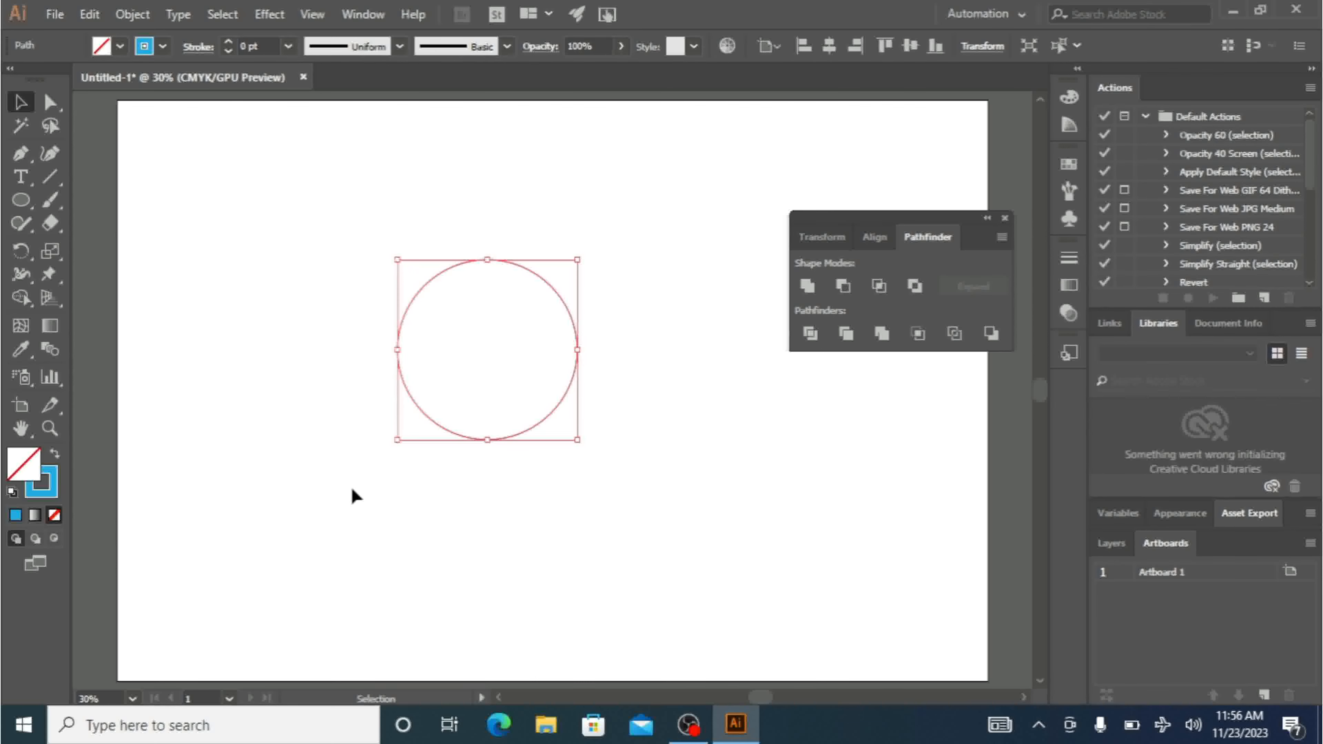
{"action": "left_click", "coordinate": [590, 283]}
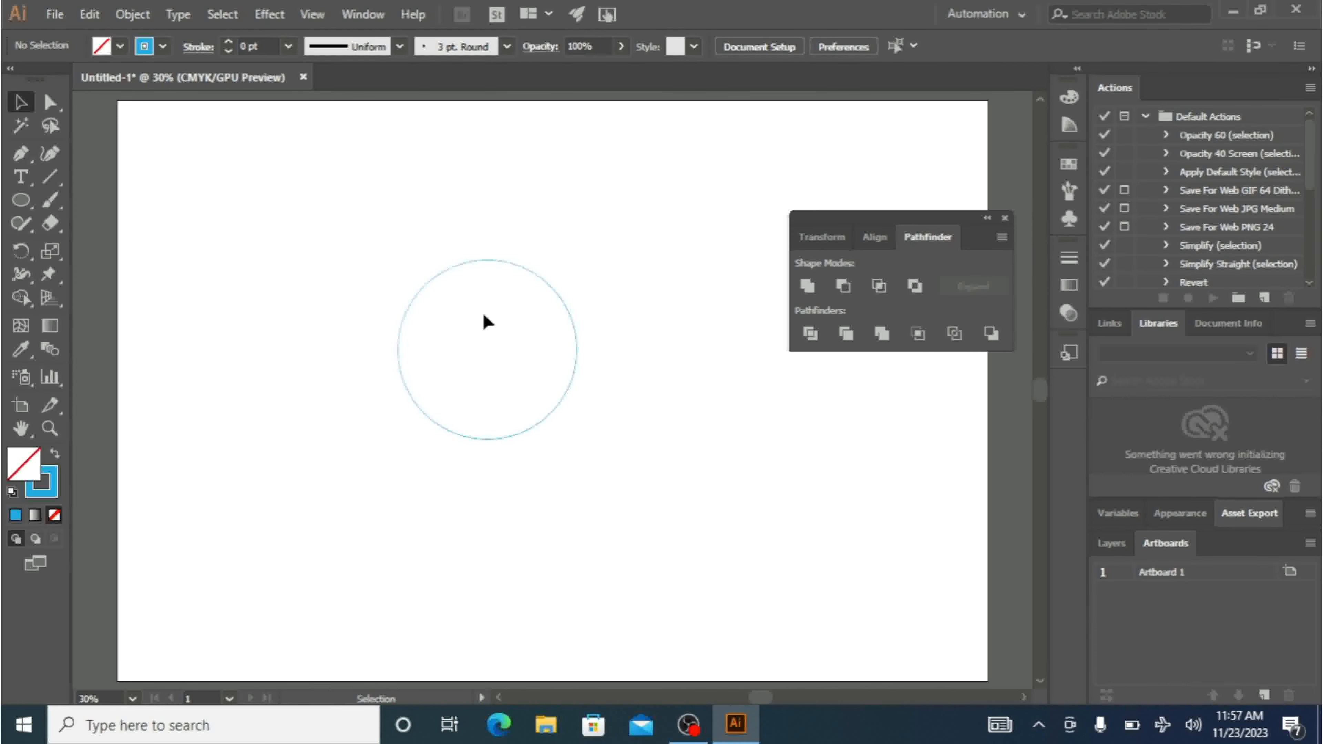
- Fill the outlined circle with the light blue swatch
{"action": "left_click_drag", "start_coordinate": [322, 233], "coordinate": [528, 376]}
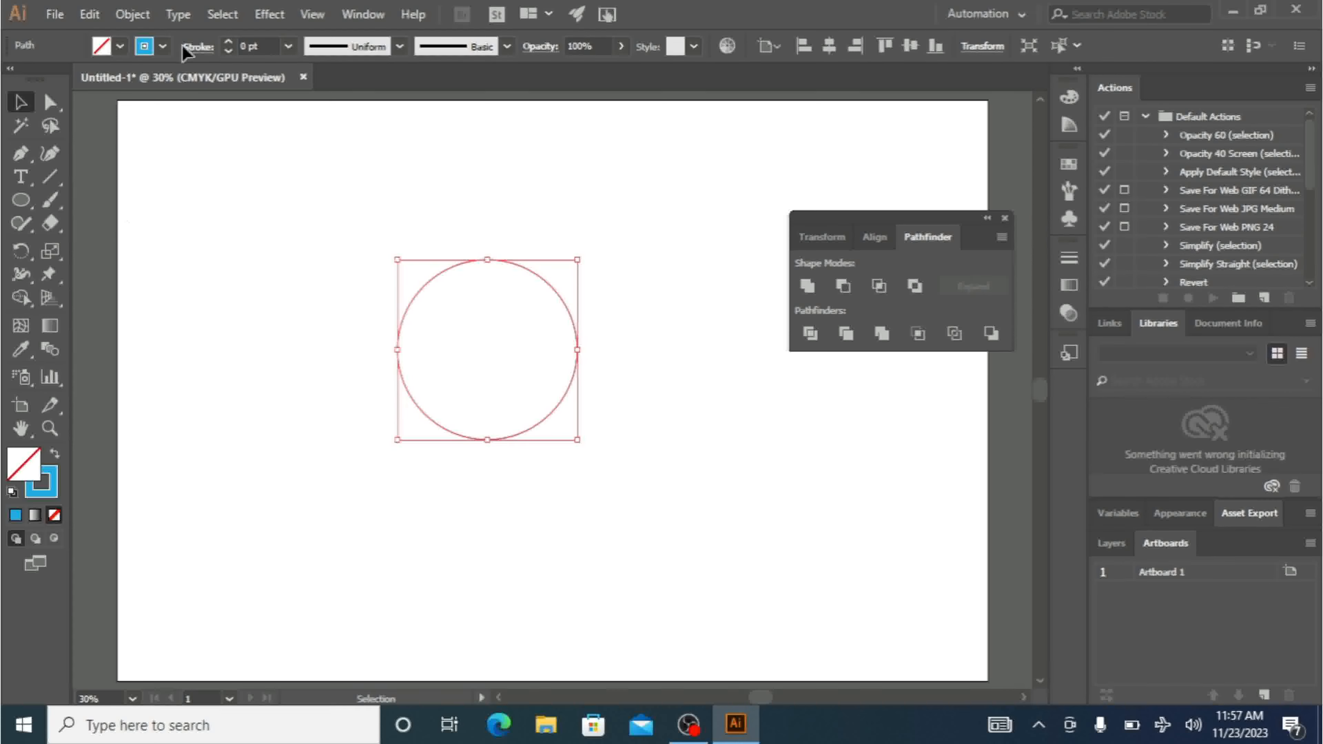
{"action": "left_click", "coordinate": [109, 78]}
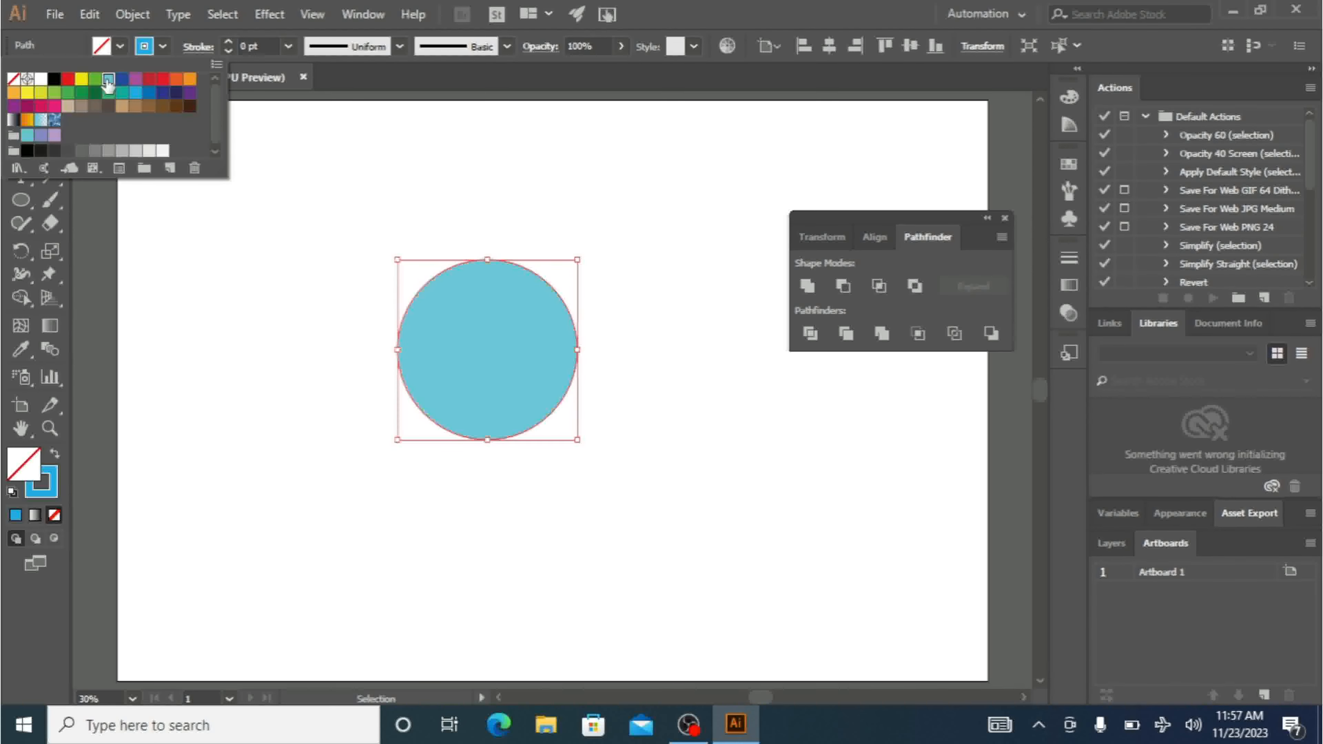
{"action": "left_click", "coordinate": [339, 260]}
- Duplicate the light blue circle and position the copy so it overlaps the right half of the original
{"action": "key", "text": "a"}
{"action": "key", "text": "ctrl+c"}
{"action": "key", "text": "ctrl+v"}
{"action": "key", "text": "v"}
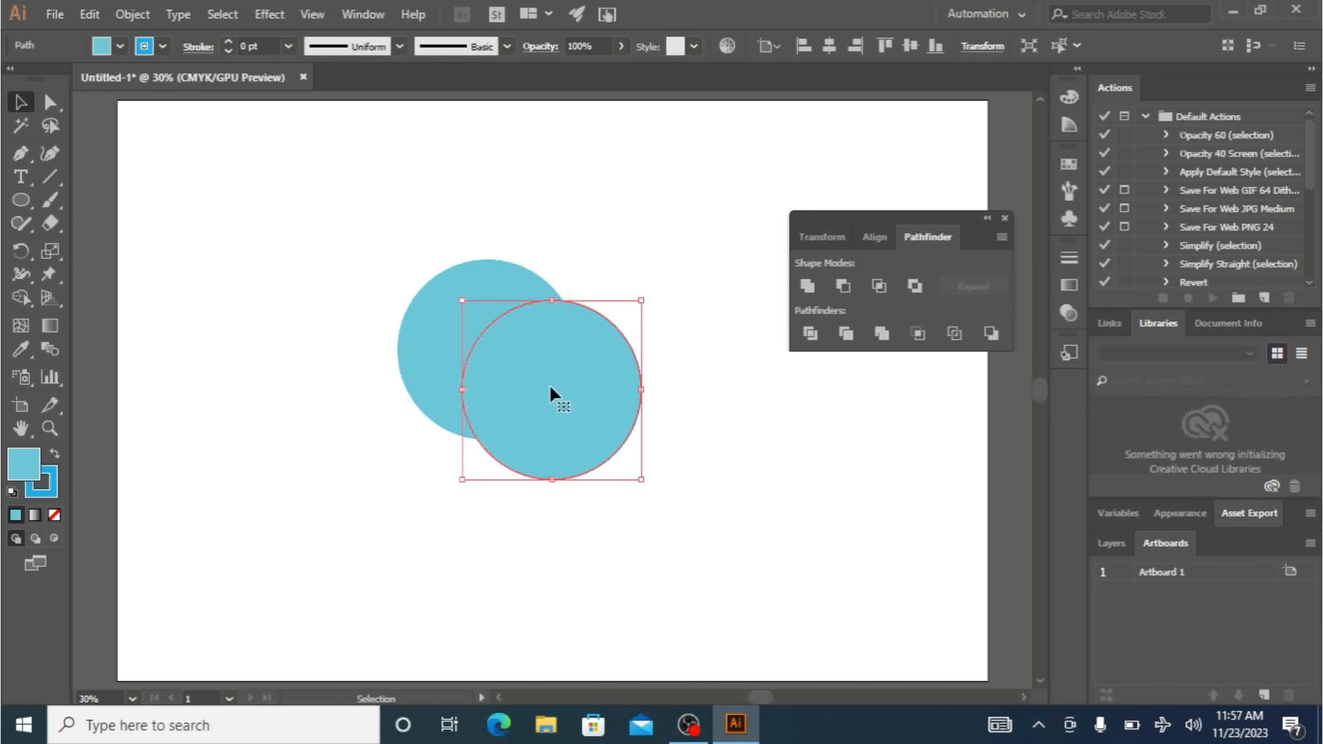
{"action": "left_click_drag", "start_coordinate": [550, 387], "coordinate": [551, 355]}
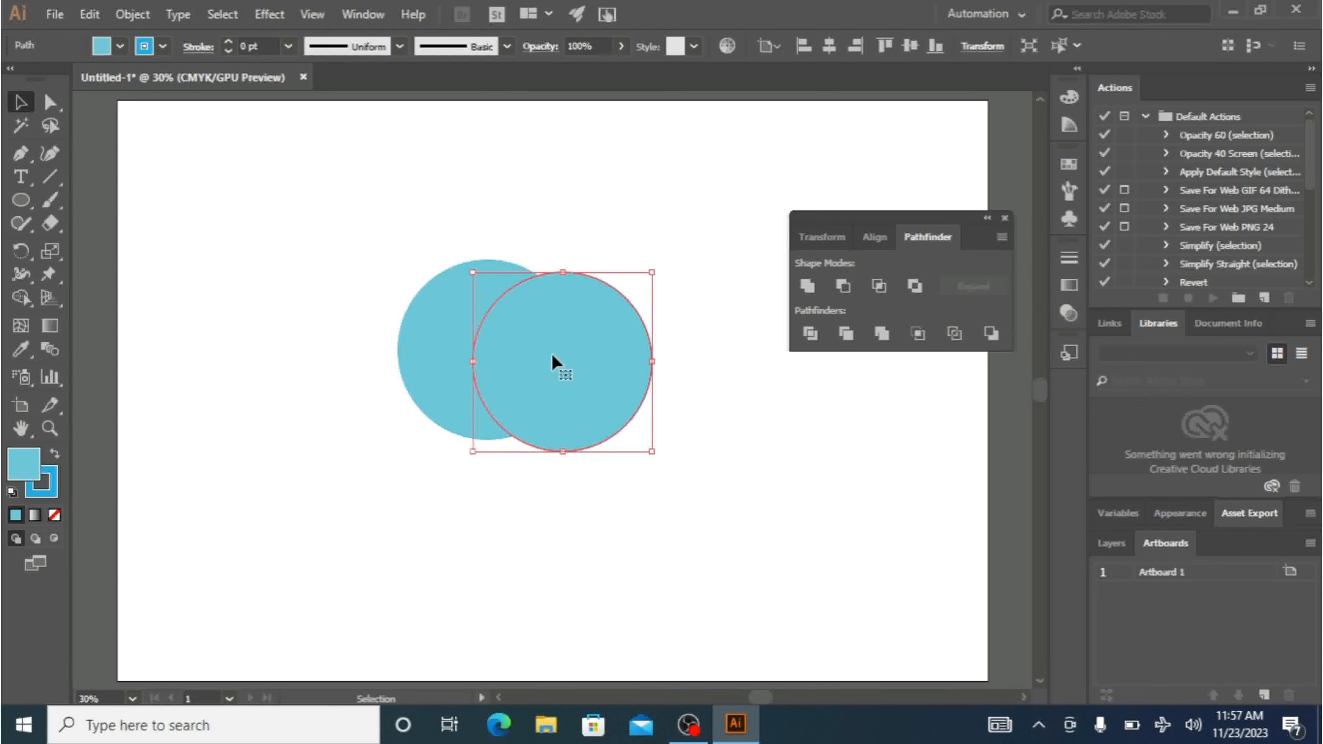
{"action": "left_click", "coordinate": [526, 177]}
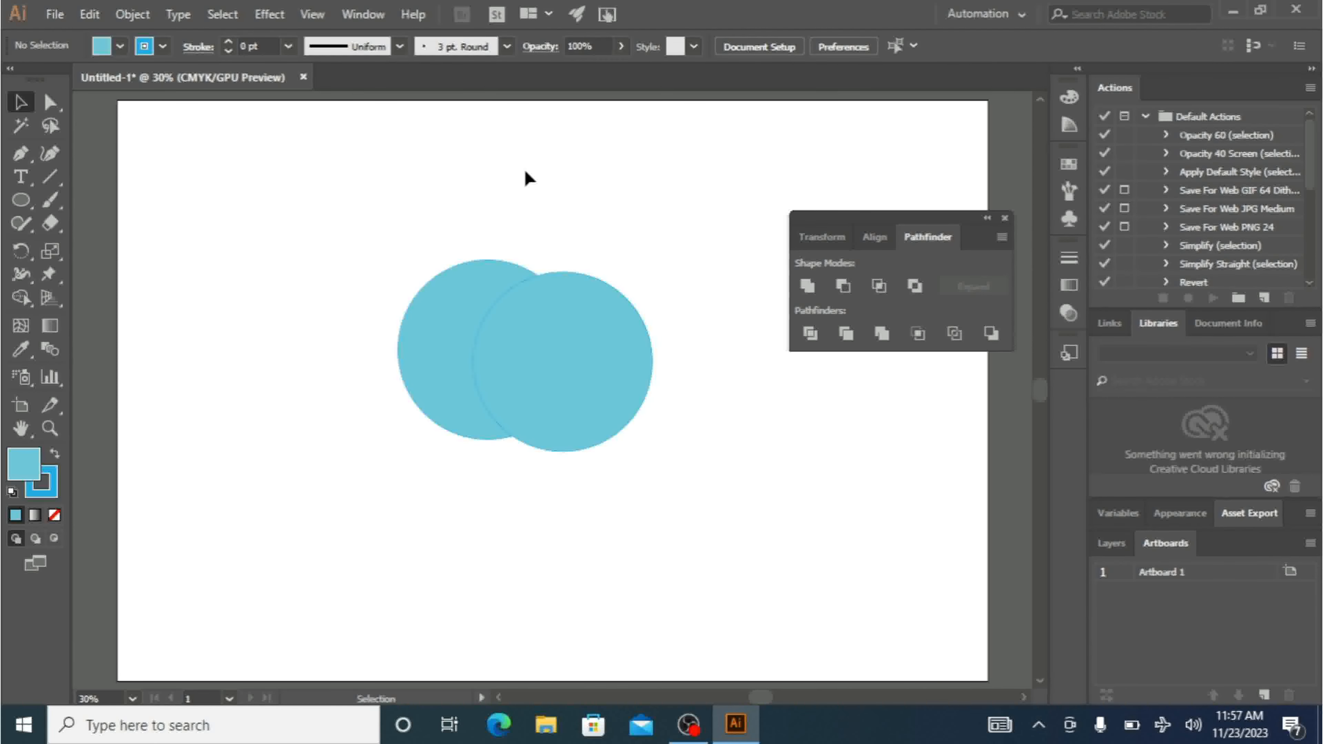
- Try to merge the two overlapping circles with the Pathfinder Unite mode, and undo it
{"action": "left_click_drag", "start_coordinate": [389, 223], "coordinate": [668, 451]}
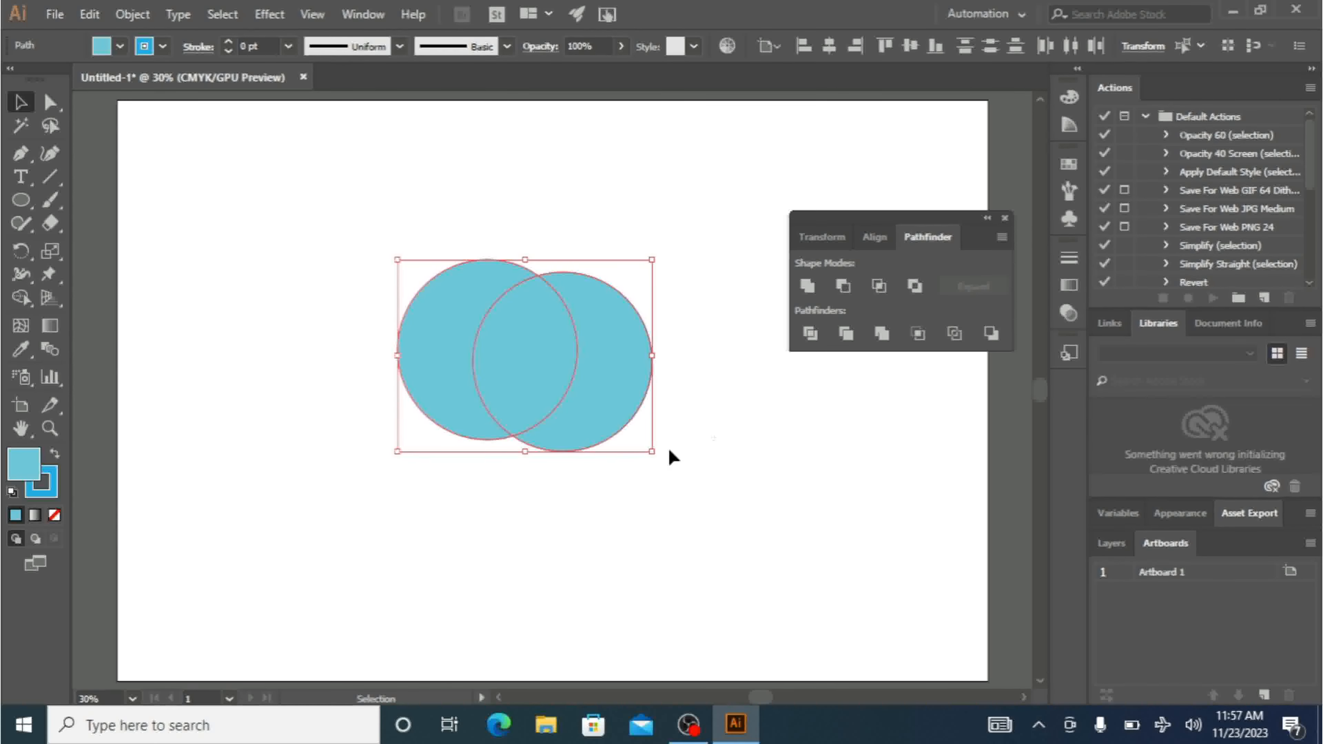
{"action": "left_click", "coordinate": [808, 285]}
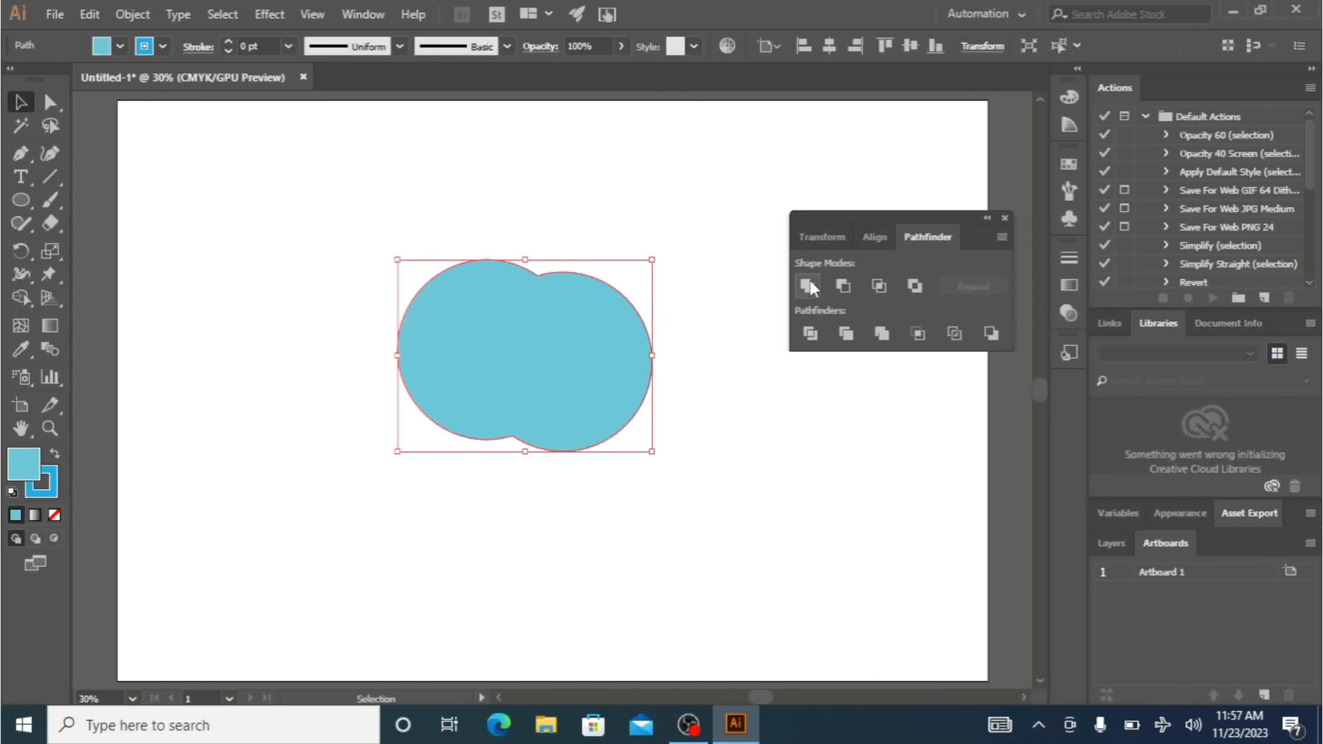
{"action": "left_click", "coordinate": [50, 103]}
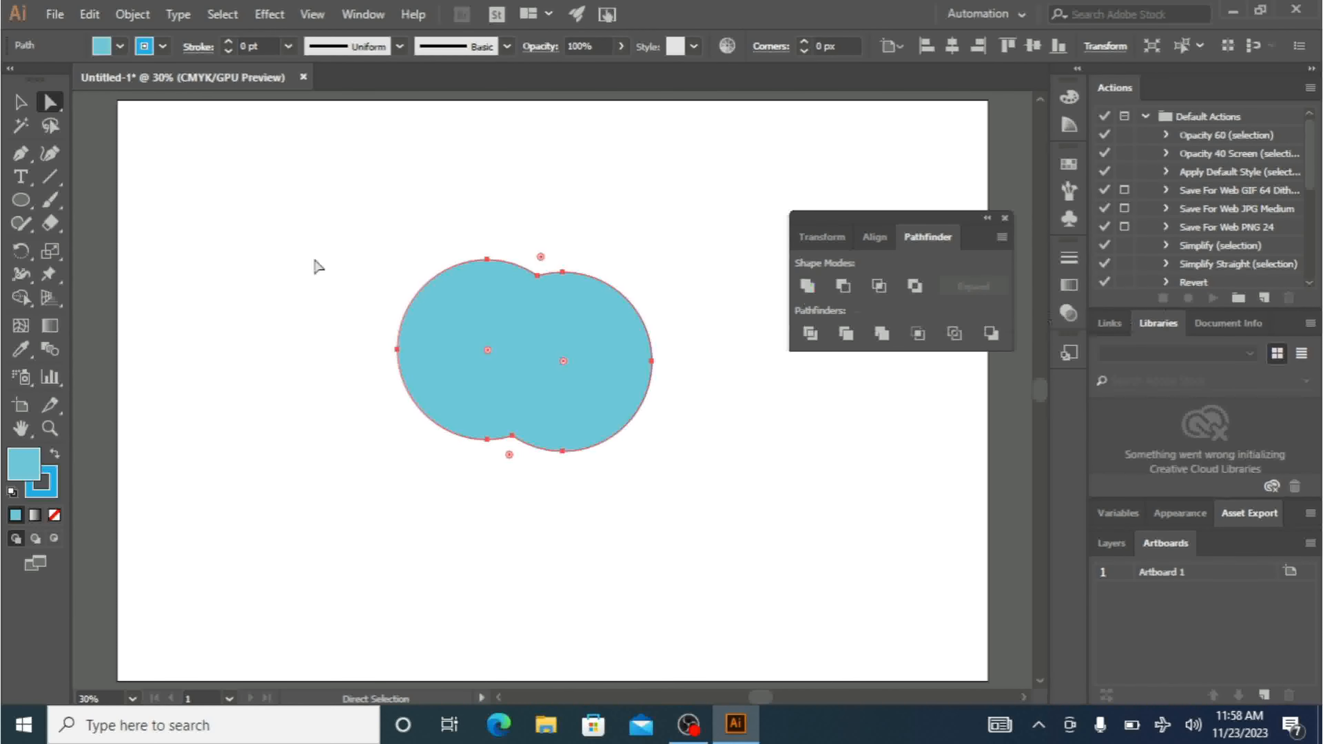
{"action": "key", "text": "ctrl+z"}
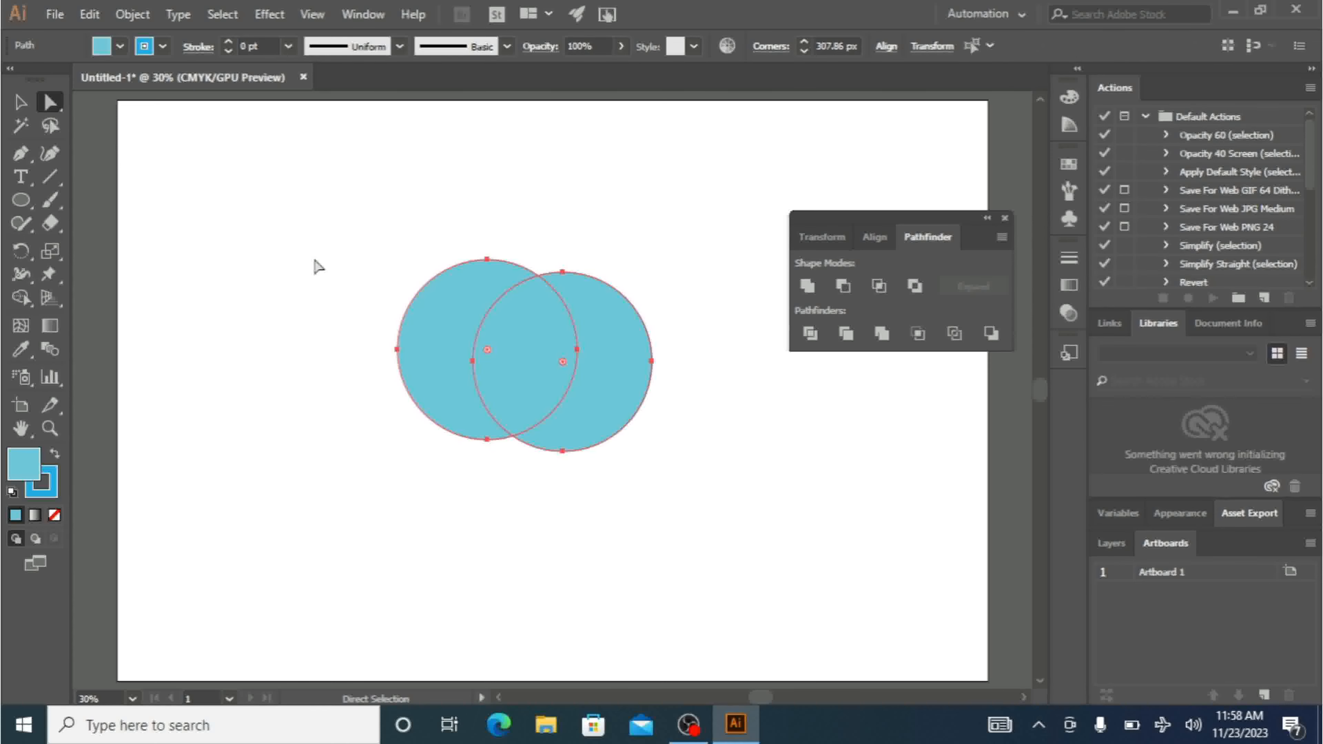
- Try Minus Front to cut the right circle out of the left one, undo it, and deselect the circles
{"action": "left_click", "coordinate": [844, 291]}
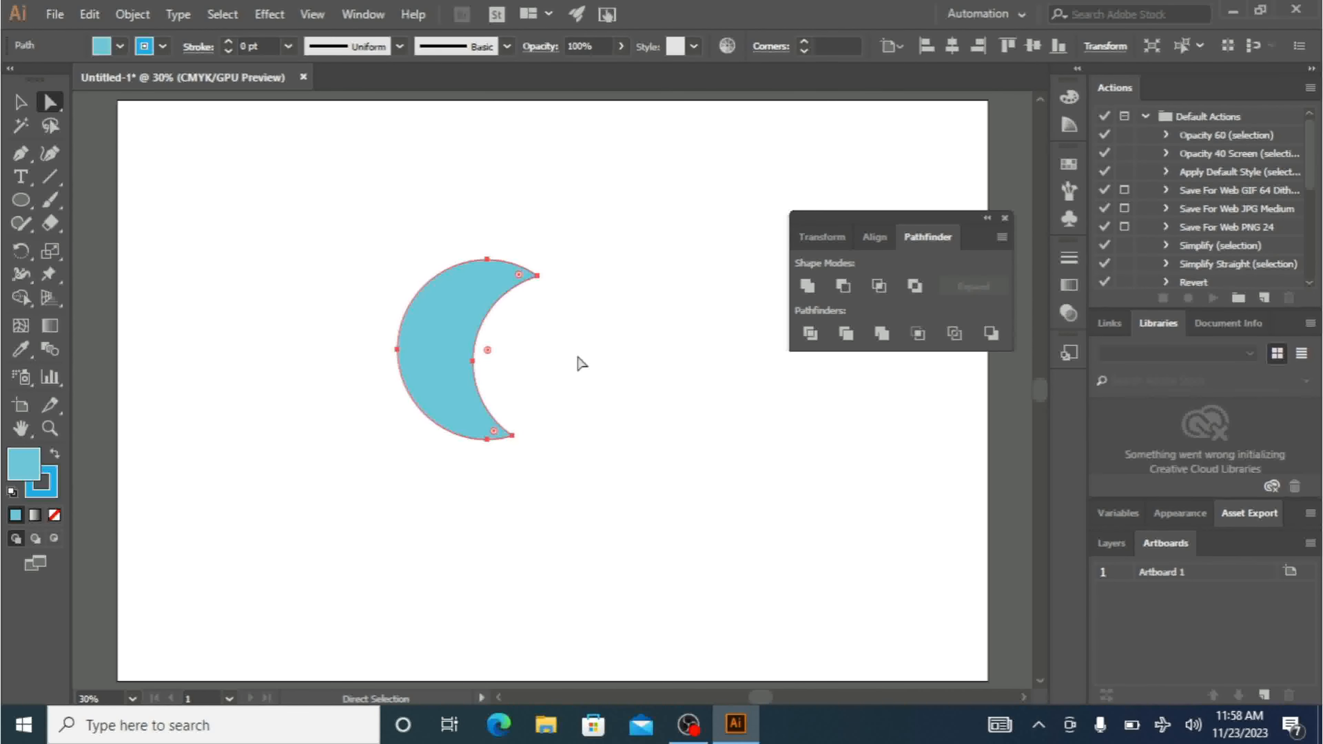
{"action": "key", "text": "ctrl+z"}
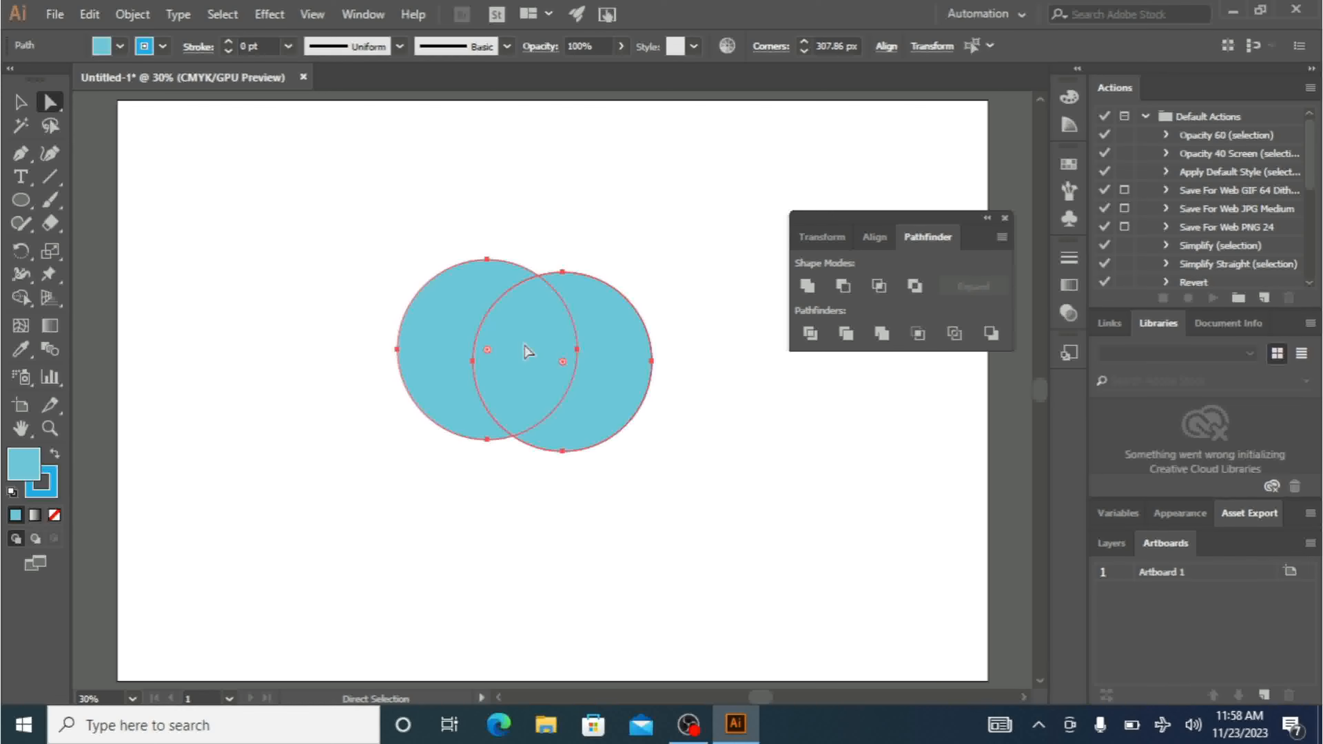
{"action": "left_click", "coordinate": [20, 103]}
{"action": "left_click", "coordinate": [340, 381]}
- Bring the left circle to the front of the stacking order
{"action": "left_click", "coordinate": [463, 336]}
{"action": "right_click", "coordinate": [464, 336]}
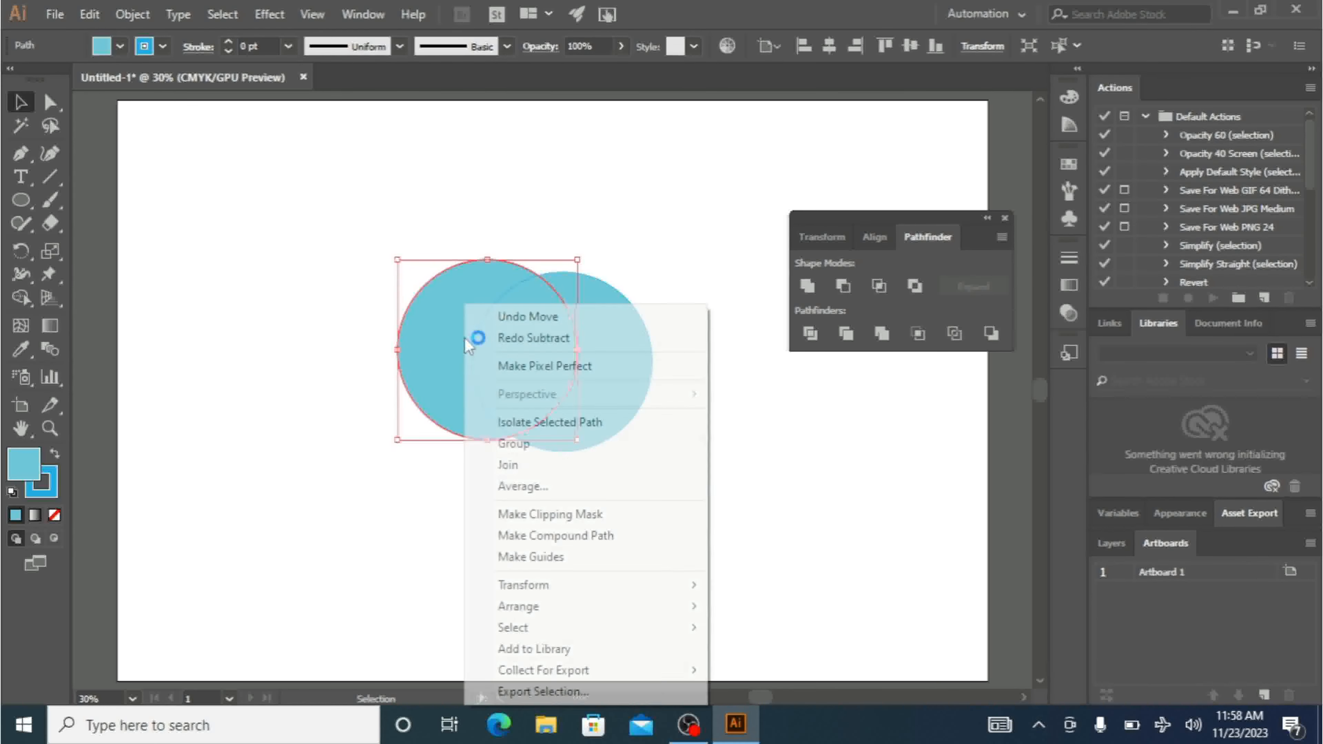
{"action": "mouse_move", "coordinate": [669, 586]}
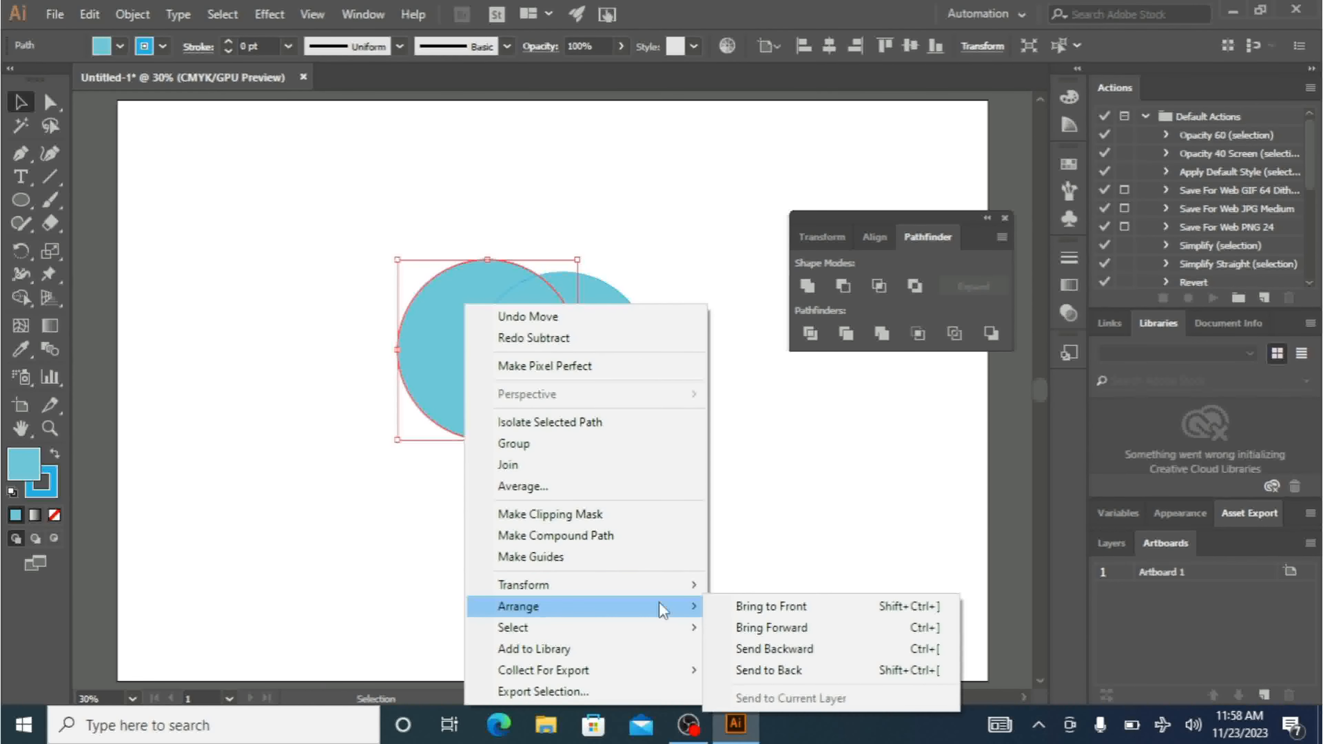
{"action": "left_click", "coordinate": [759, 605]}
{"action": "left_click", "coordinate": [703, 512]}
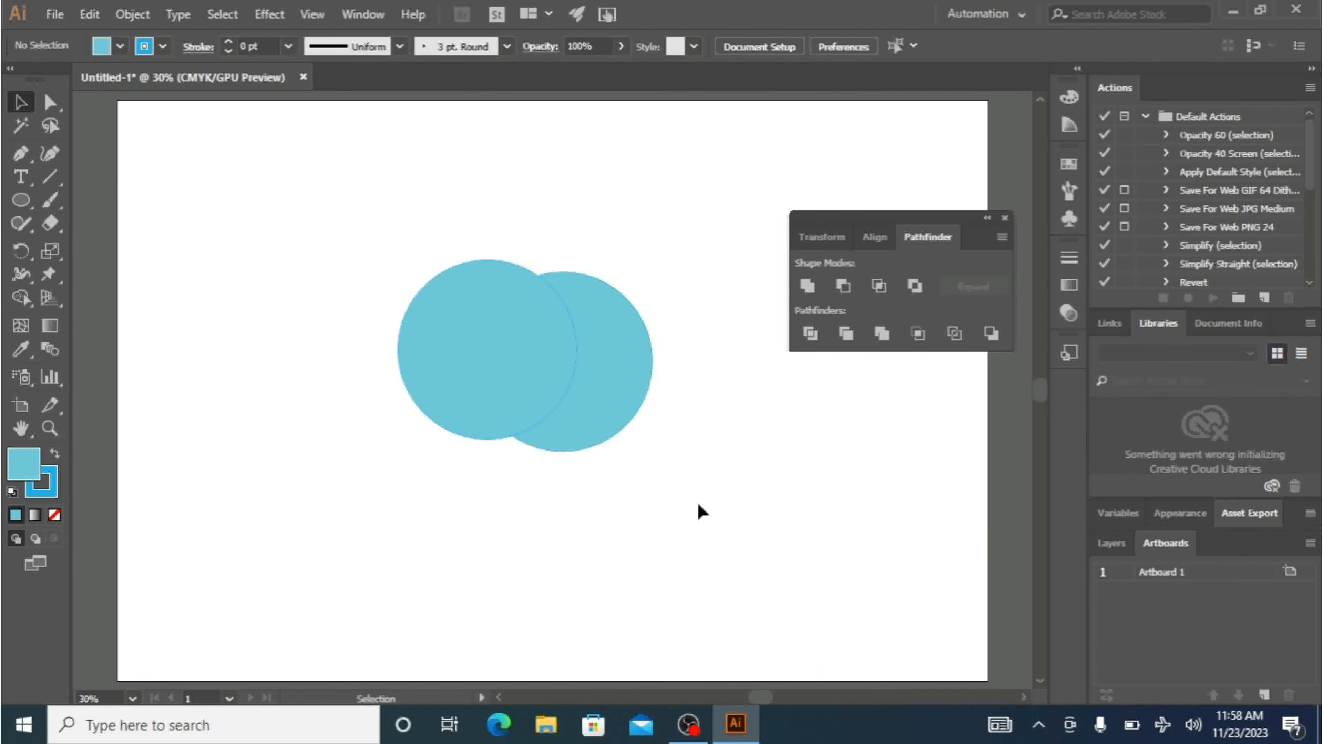
- Try Minus Front to cut the left circle out of the right one, undo it, and deselect the circles
{"action": "left_click_drag", "start_coordinate": [657, 496], "coordinate": [344, 269]}
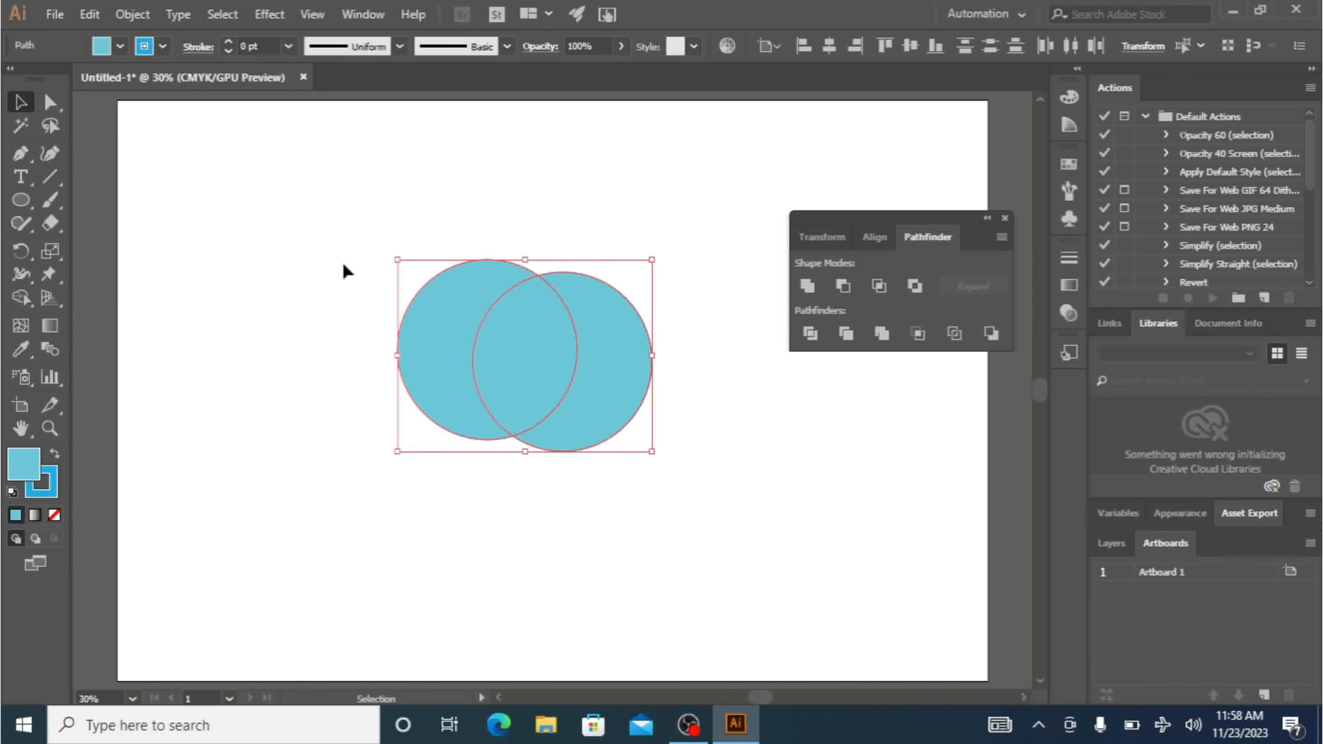
{"action": "left_click", "coordinate": [845, 294]}
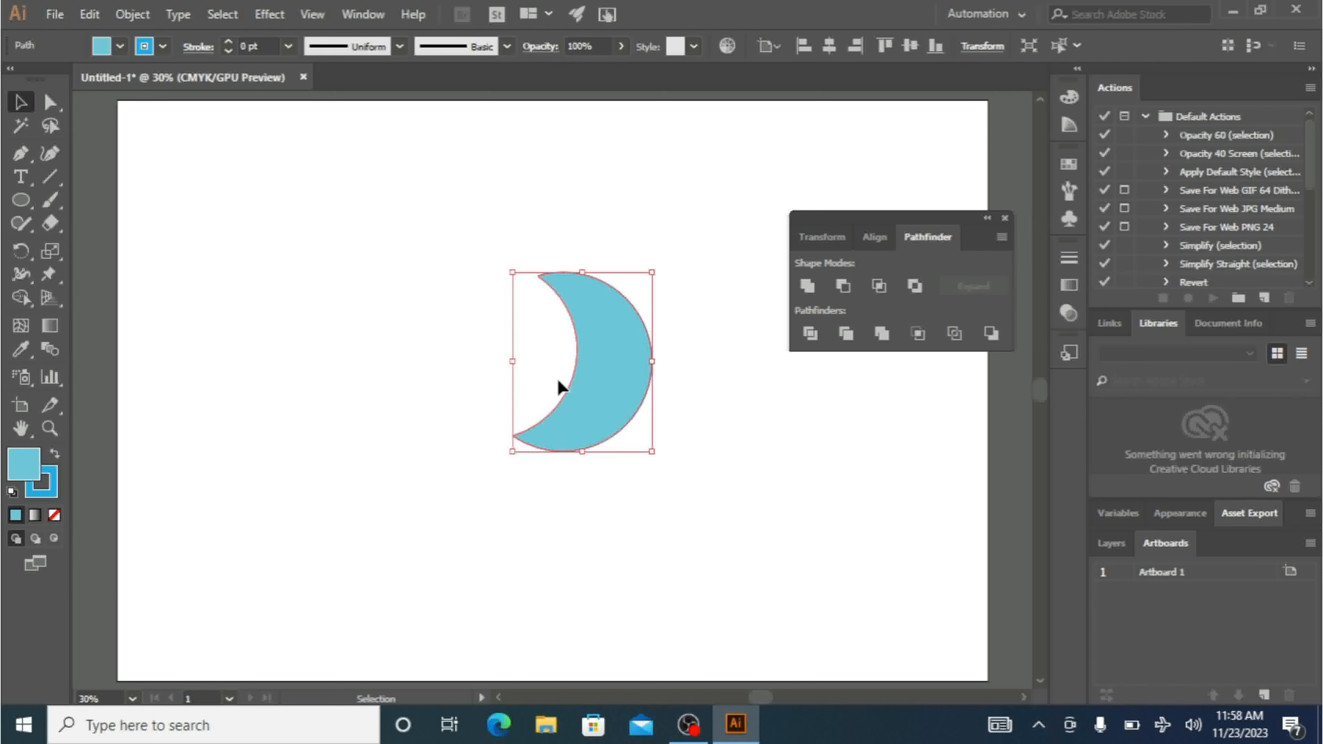
{"action": "key", "text": "ctrl+z"}
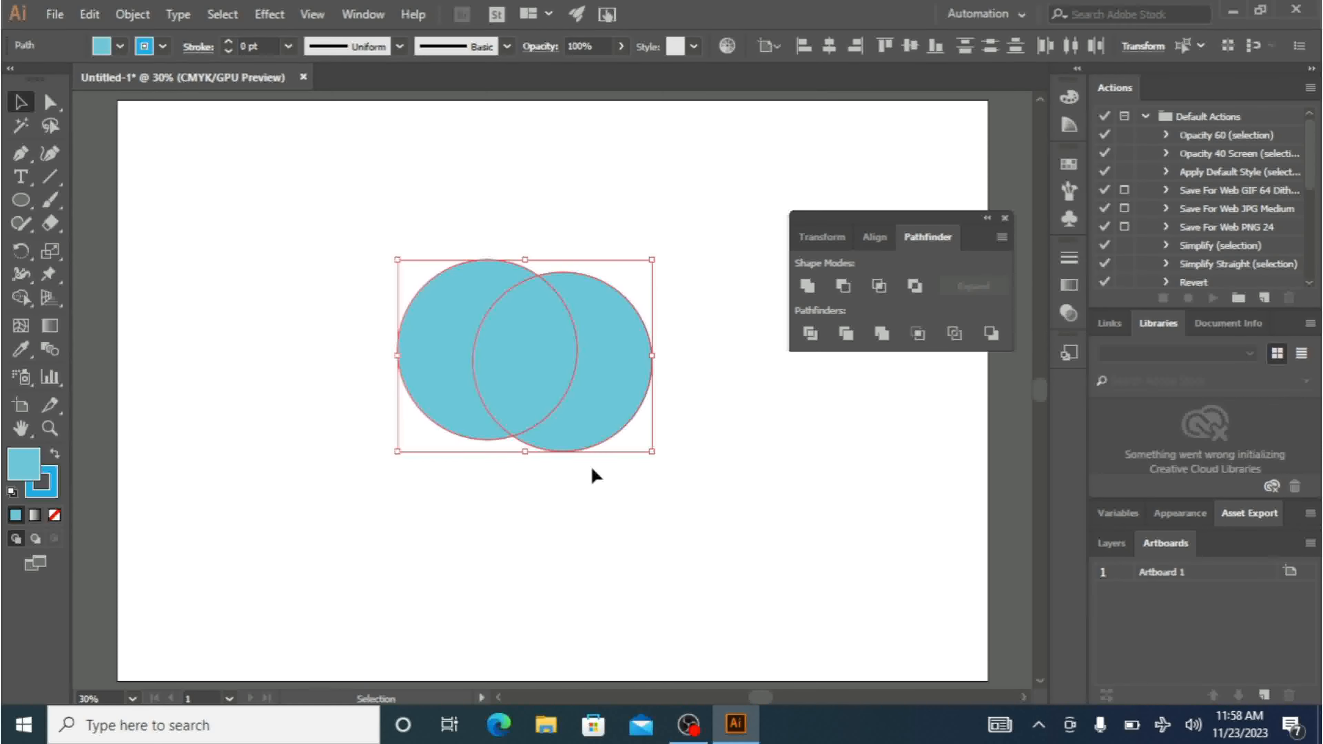
{"action": "left_click", "coordinate": [590, 510]}
- Try the Pathfinder Intersect mode on both circles to keep only their overlap, and undo it
{"action": "left_click", "coordinate": [493, 359]}
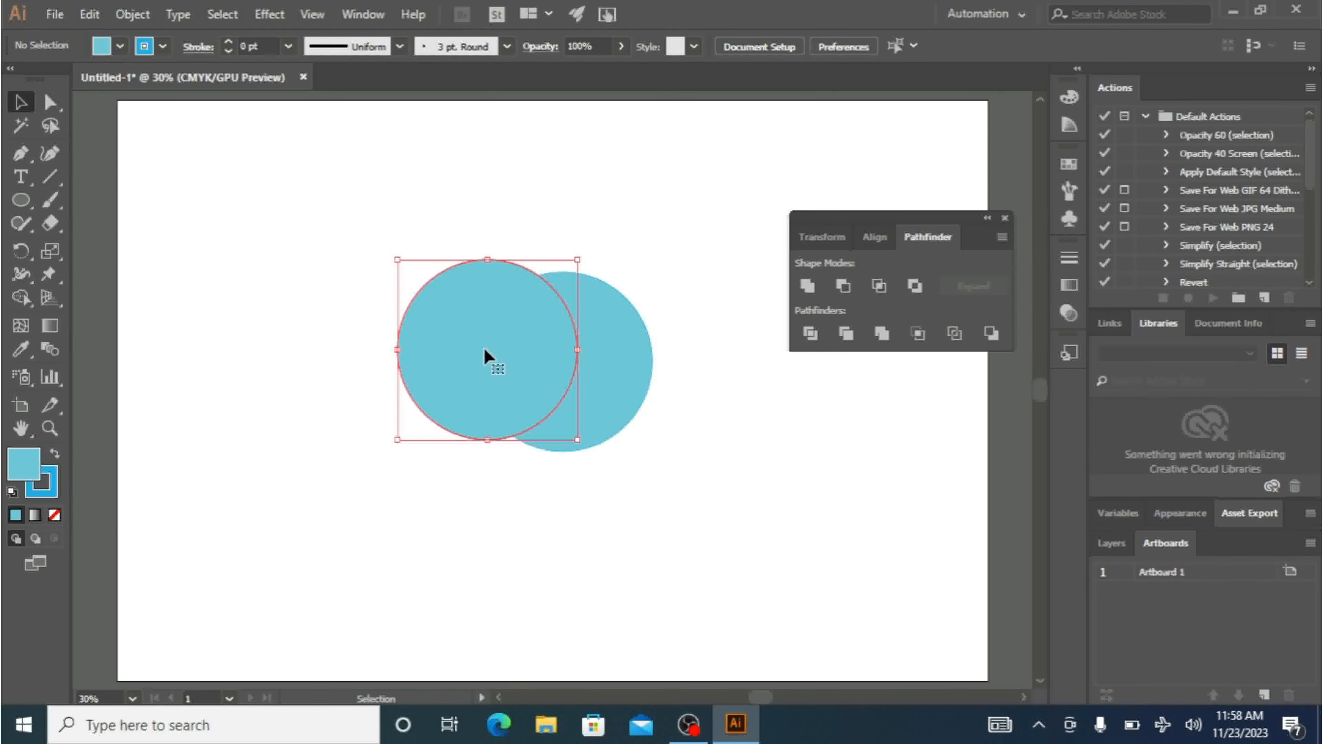
{"action": "left_click", "coordinate": [623, 386]}
{"action": "left_click", "coordinate": [629, 241]}
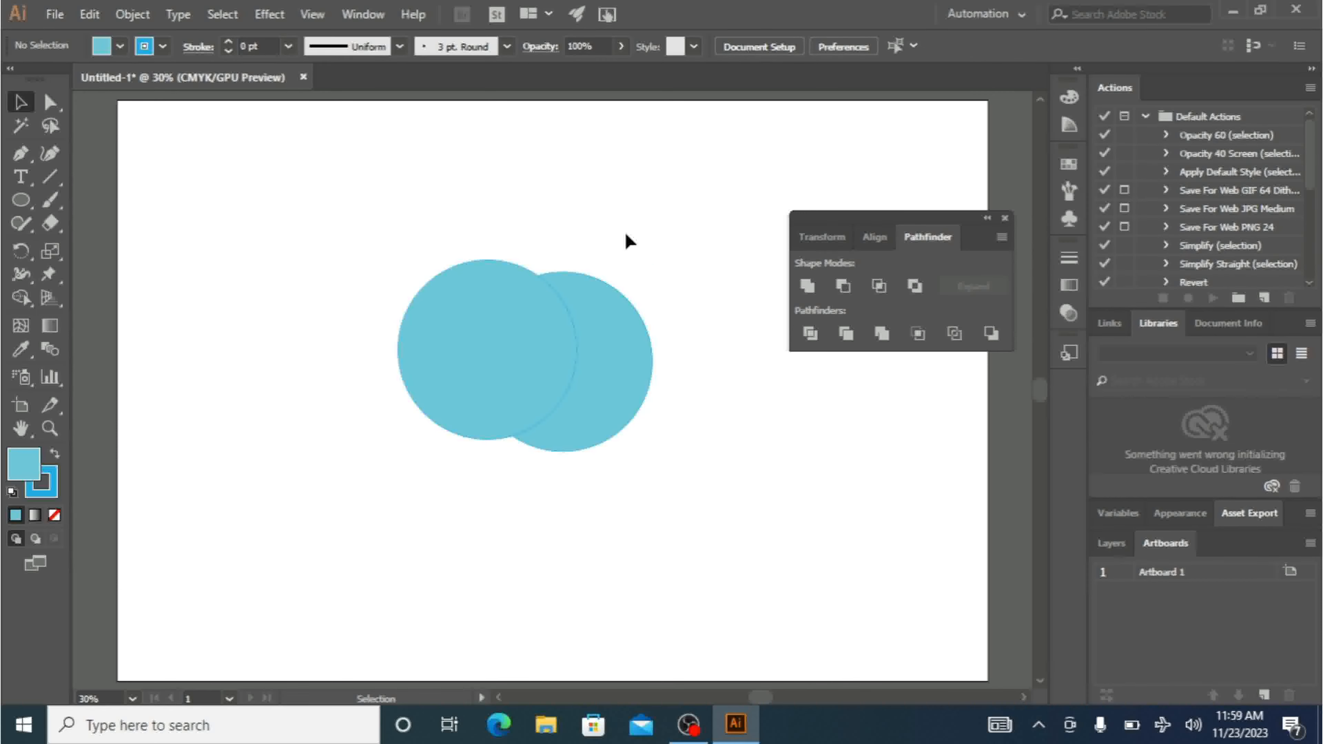
{"action": "left_click_drag", "start_coordinate": [660, 219], "coordinate": [380, 453]}
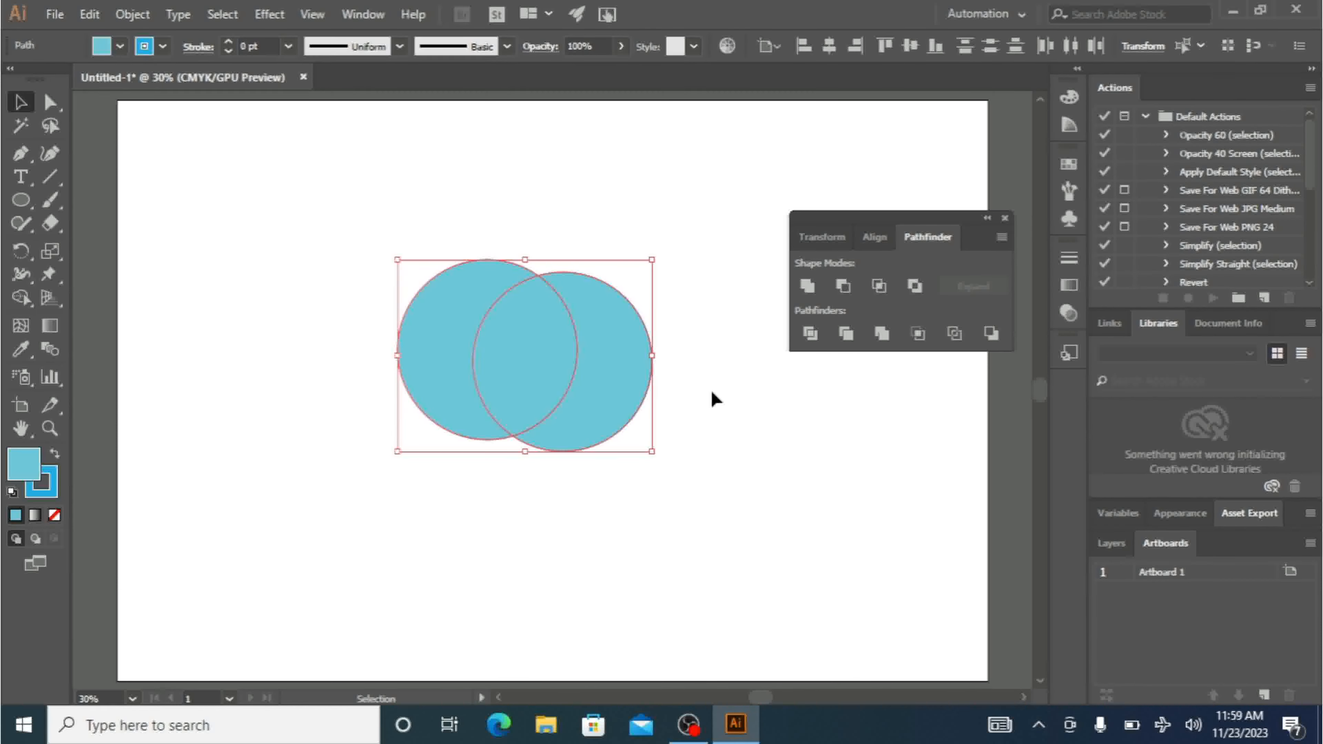
{"action": "left_click", "coordinate": [872, 289]}
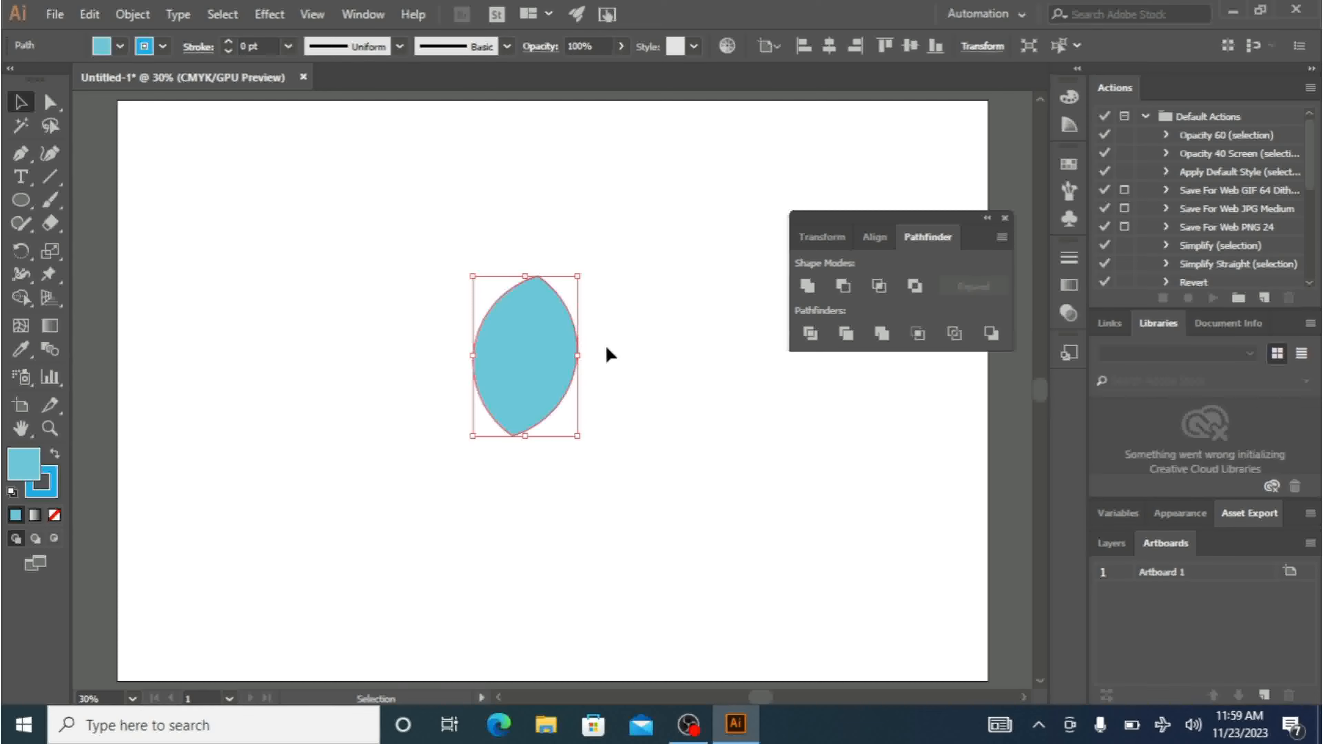
{"action": "key", "text": "ctrl+z"}
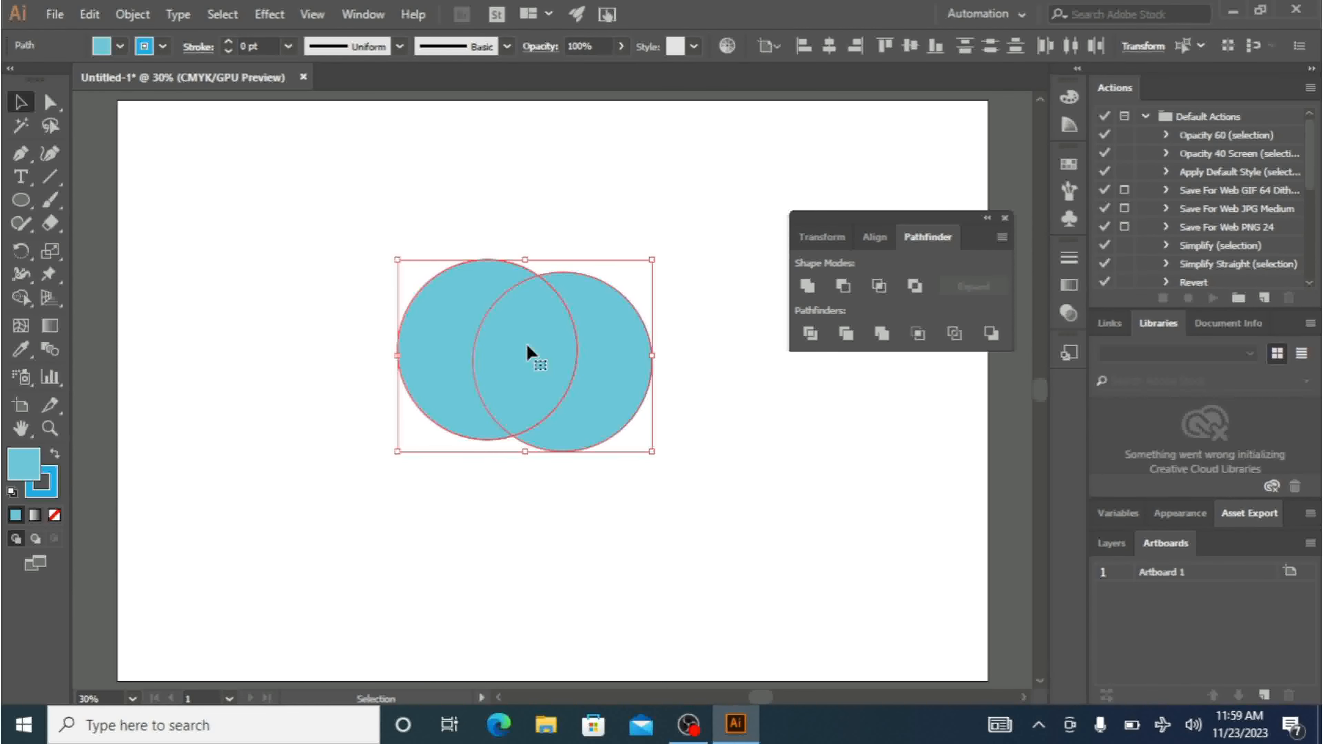
{"action": "left_click", "coordinate": [670, 411]}
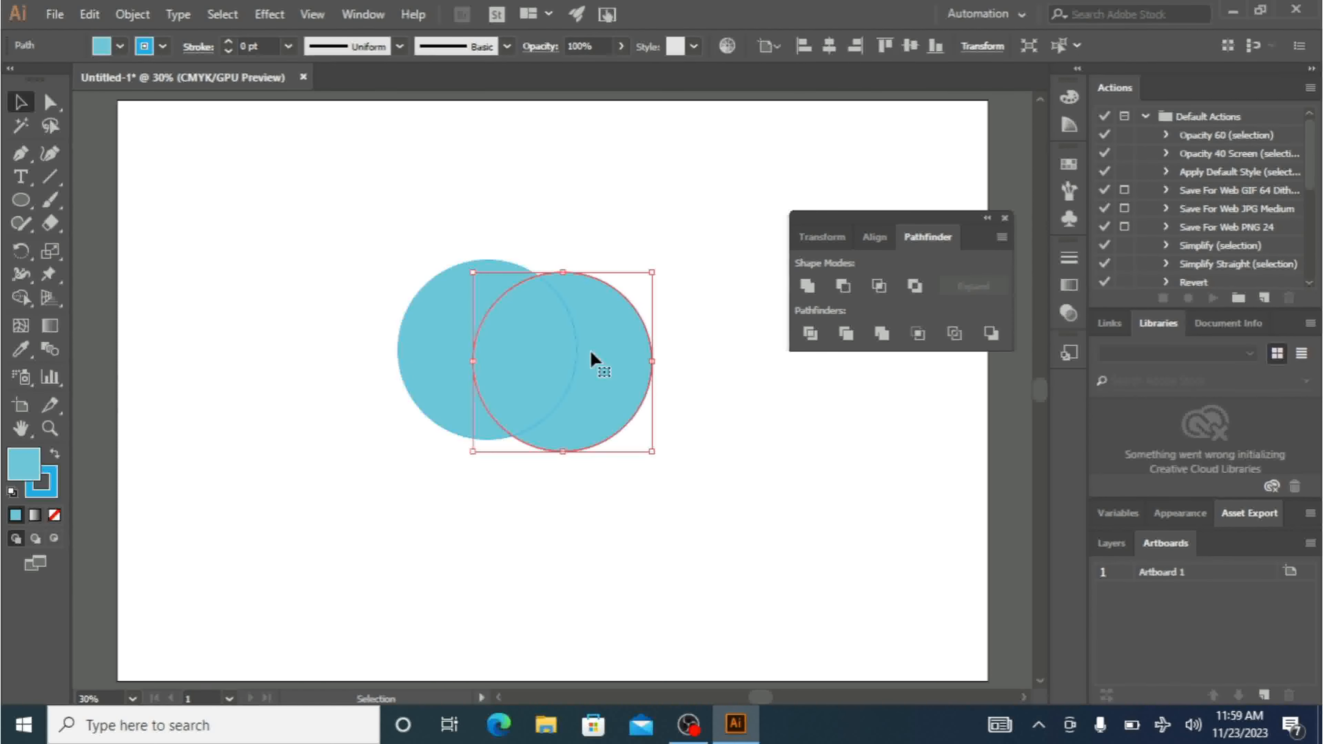
- Send the right circle to the back of the stacking order
{"action": "right_click", "coordinate": [593, 360]}
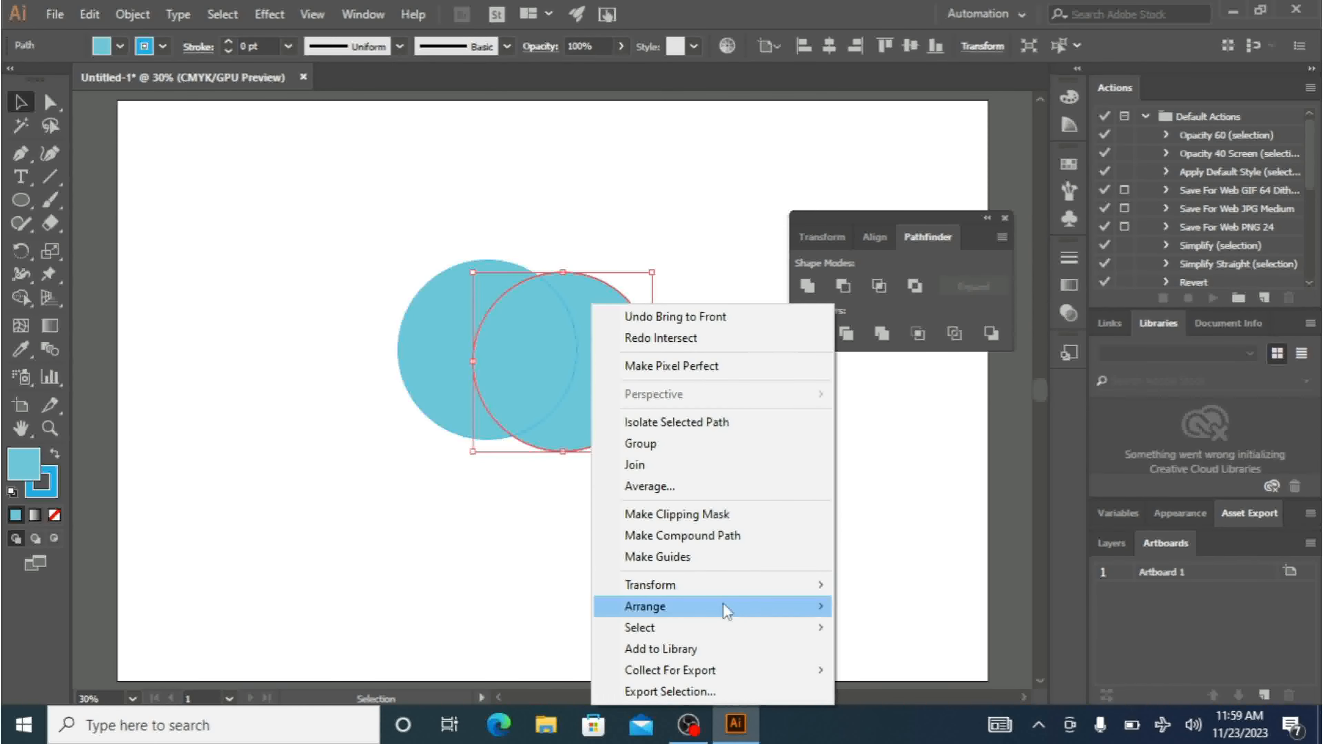
{"action": "mouse_move", "coordinate": [725, 608]}
{"action": "left_click", "coordinate": [922, 675]}
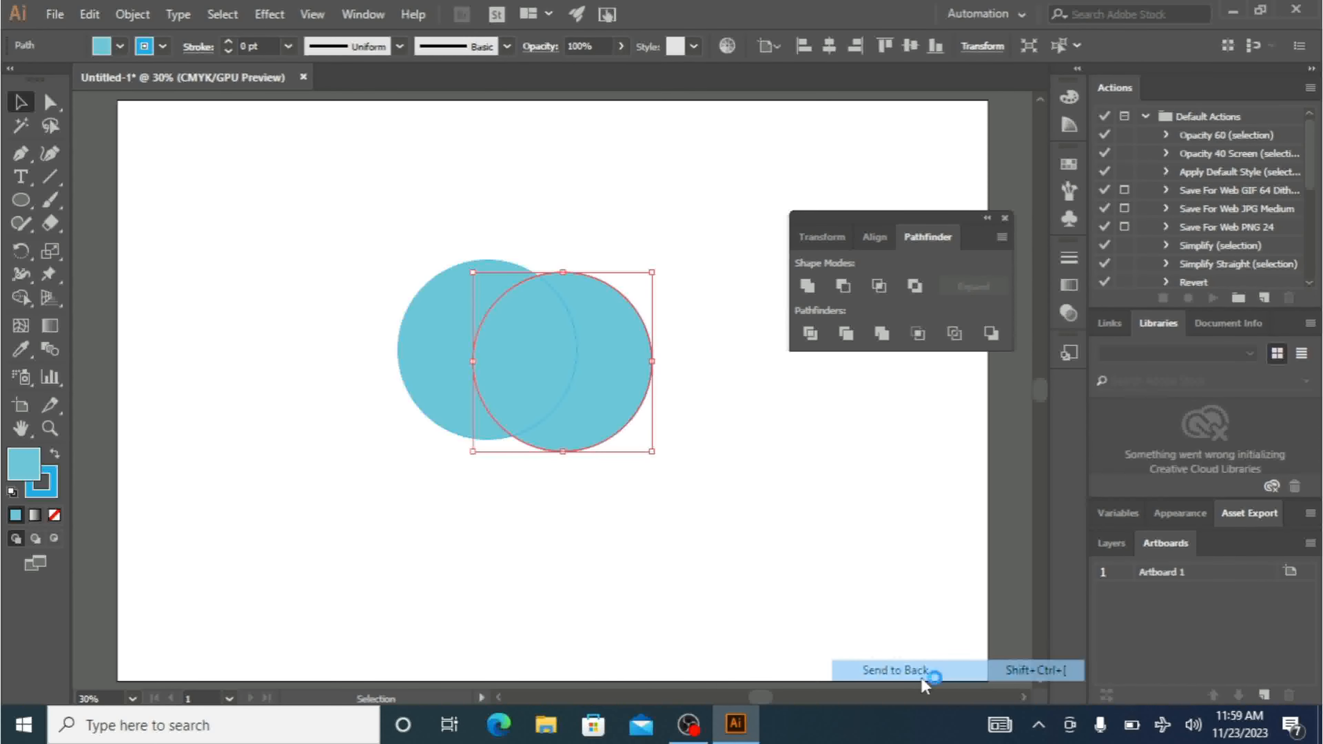
- Try the Pathfinder Intersect mode on both circles again, undo it, and deselect the circles
{"action": "left_click_drag", "start_coordinate": [719, 562], "coordinate": [341, 244]}
{"action": "left_click", "coordinate": [879, 286]}
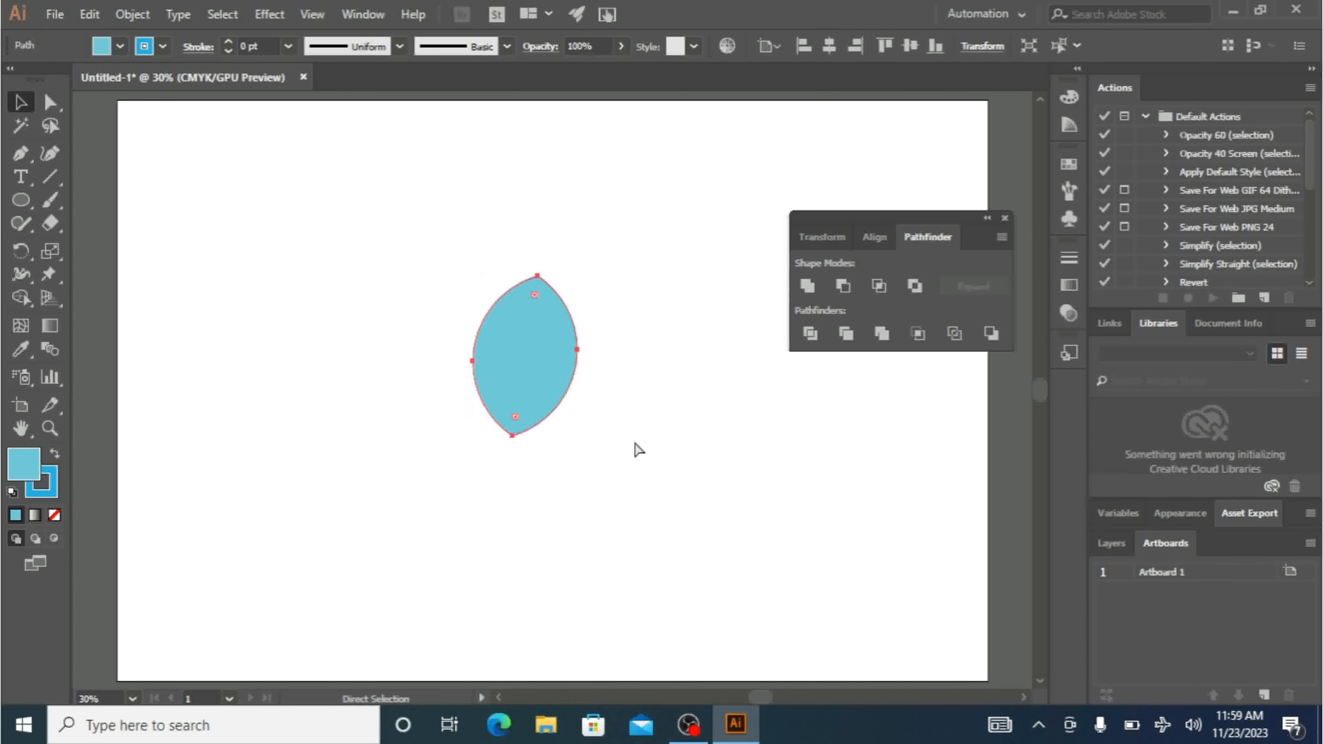
{"action": "key", "text": "ctrl+z"}
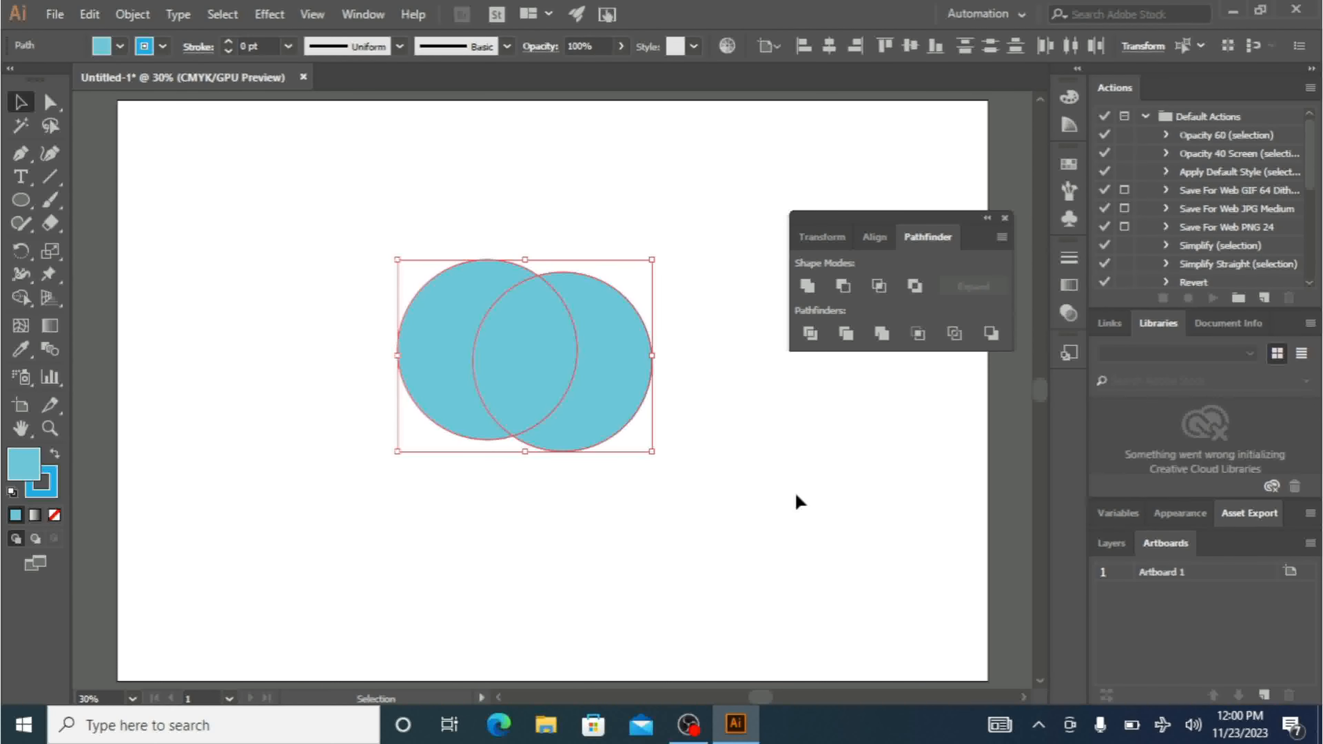
{"action": "left_click", "coordinate": [800, 502]}
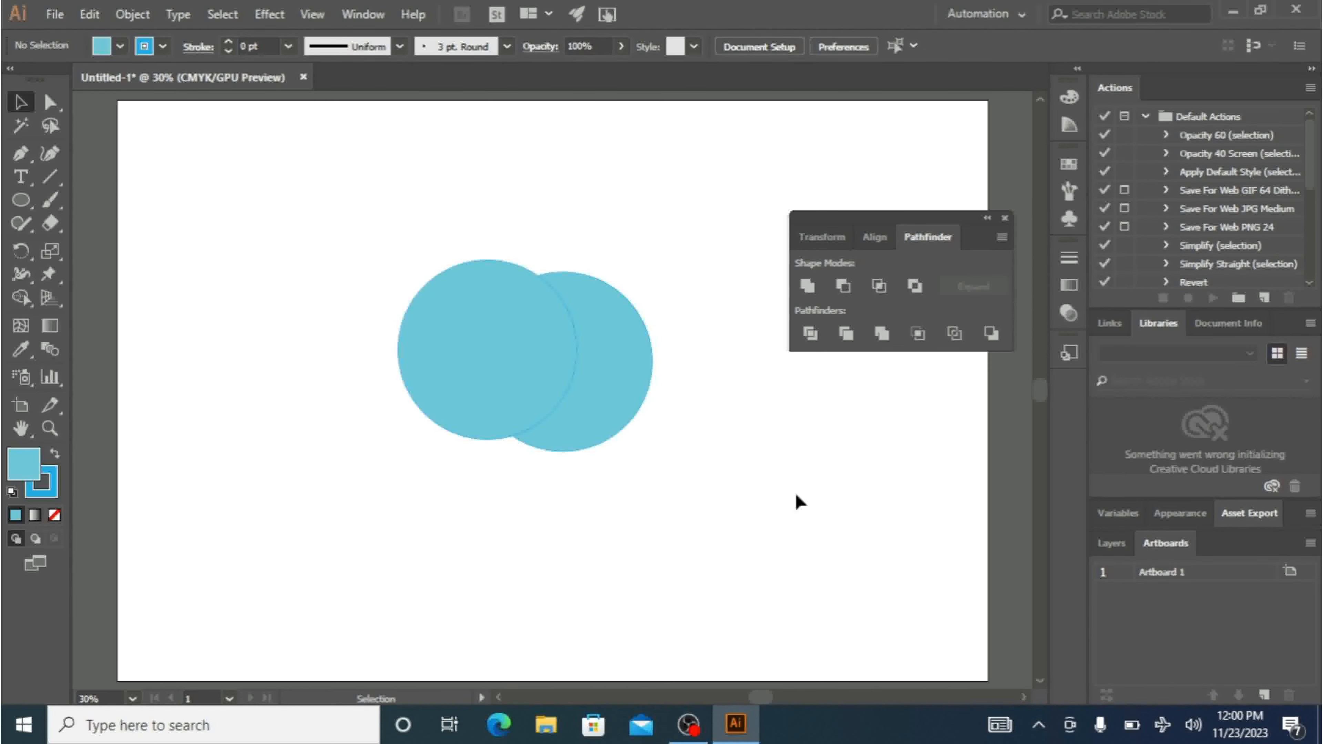
- Try the Pathfinder Exclude mode on both circles to cut out their overlap, and undo it
{"action": "left_click_drag", "start_coordinate": [663, 218], "coordinate": [386, 493]}
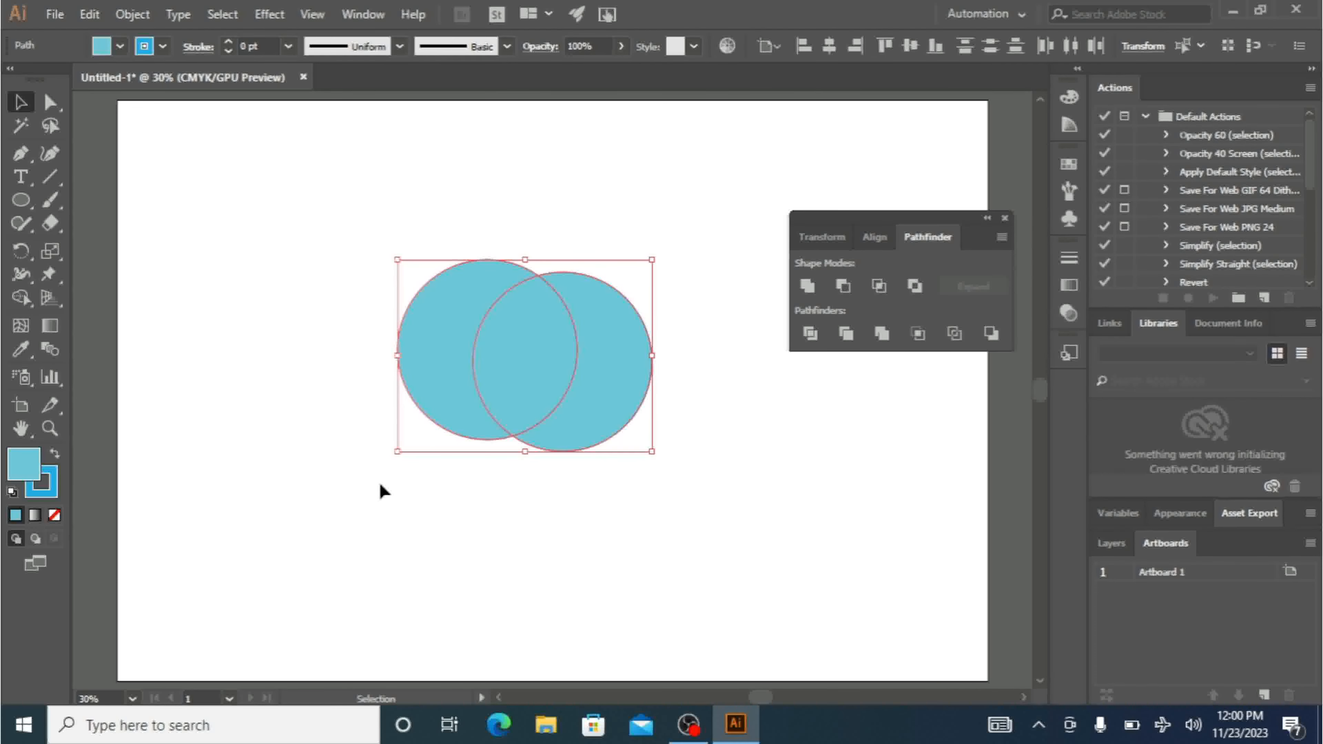
{"action": "left_click", "coordinate": [915, 286]}
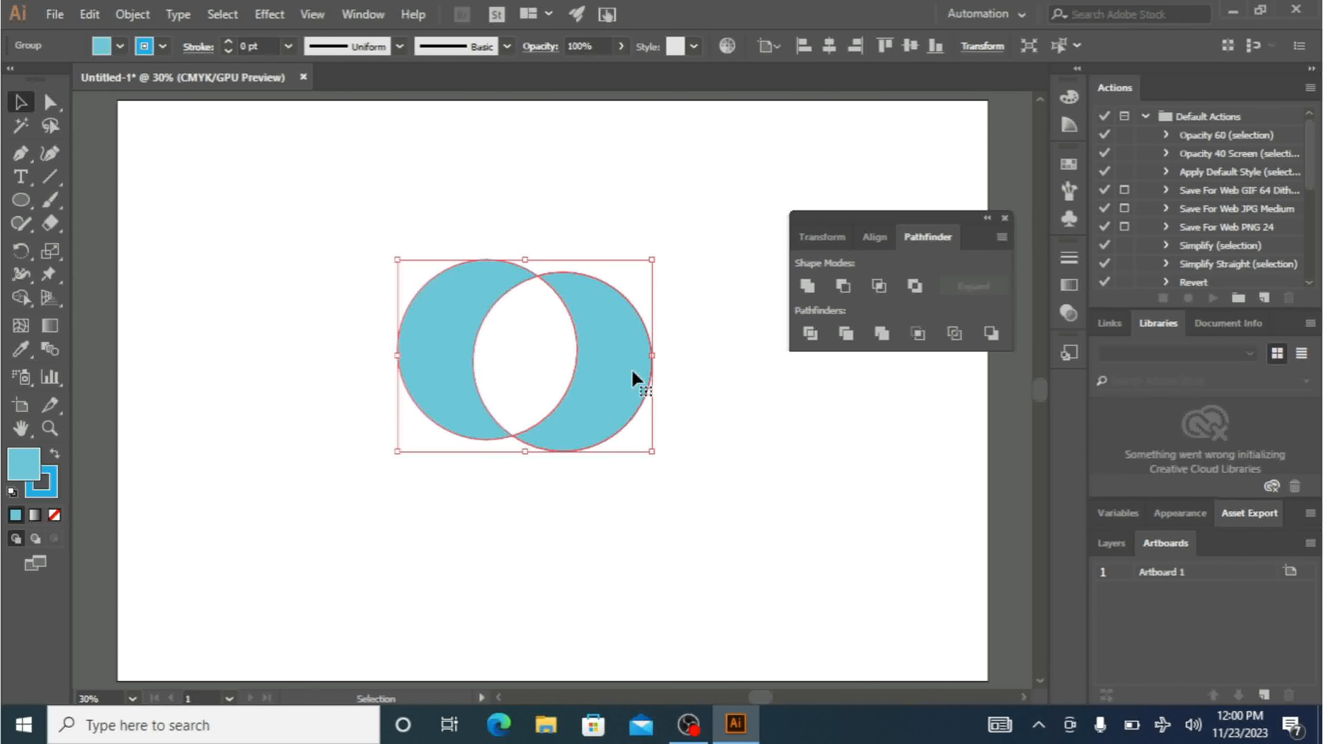
{"action": "key", "text": "ctrl+z"}
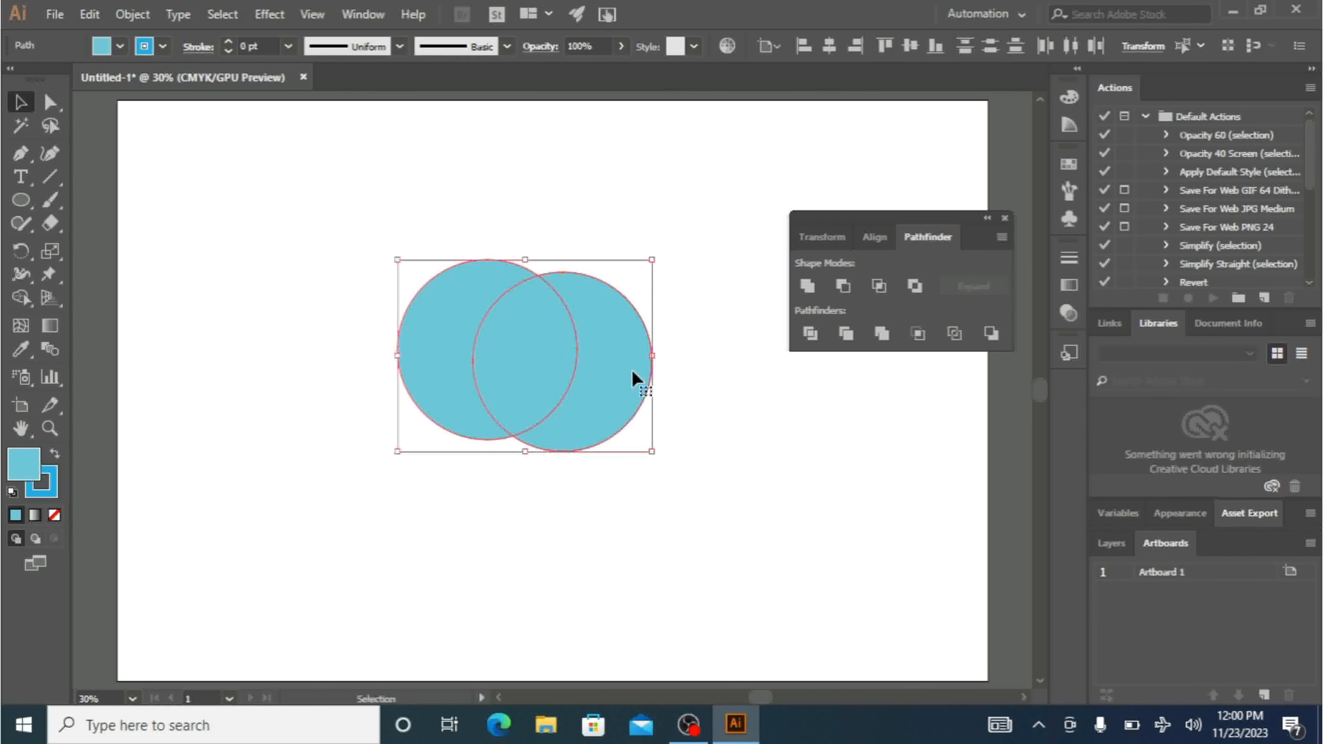
- Apply the Divide pathfinder to both circles, ungroup the resulting pieces, and deselect them
{"action": "left_click", "coordinate": [814, 344]}
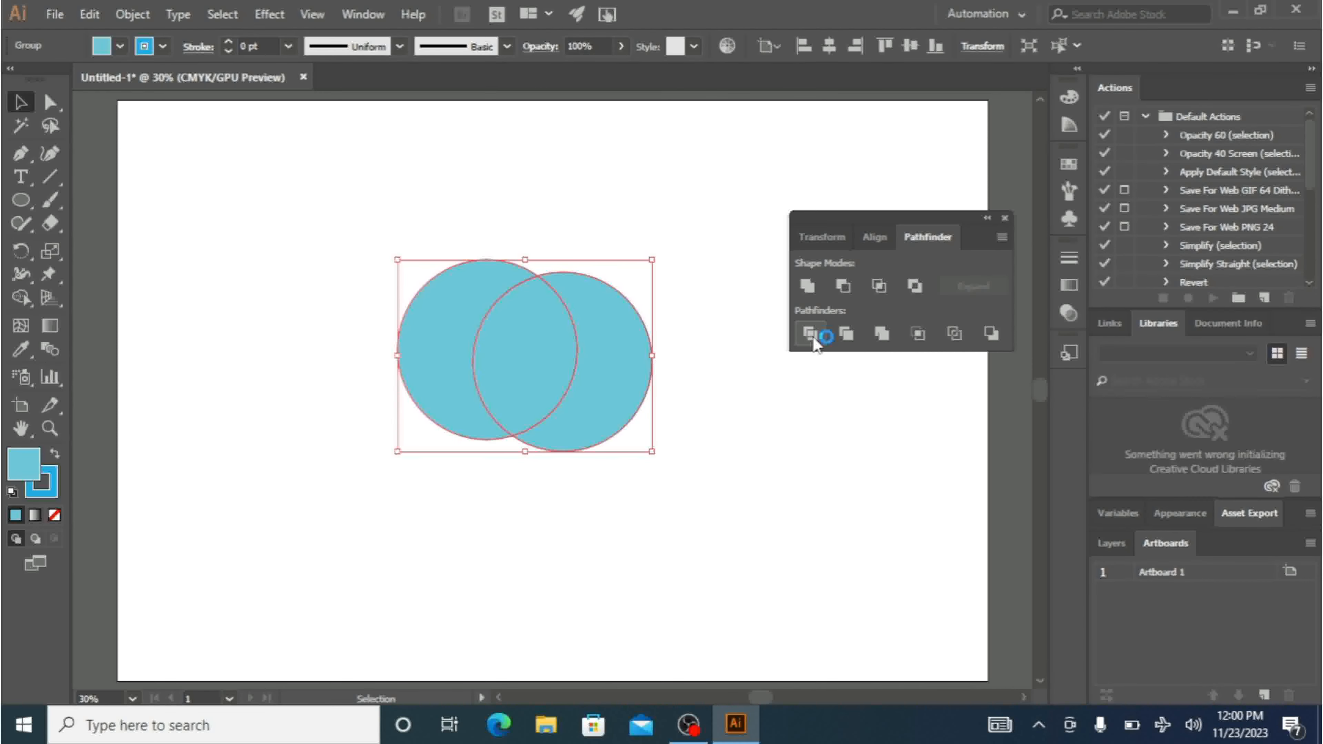
{"action": "left_click", "coordinate": [724, 492]}
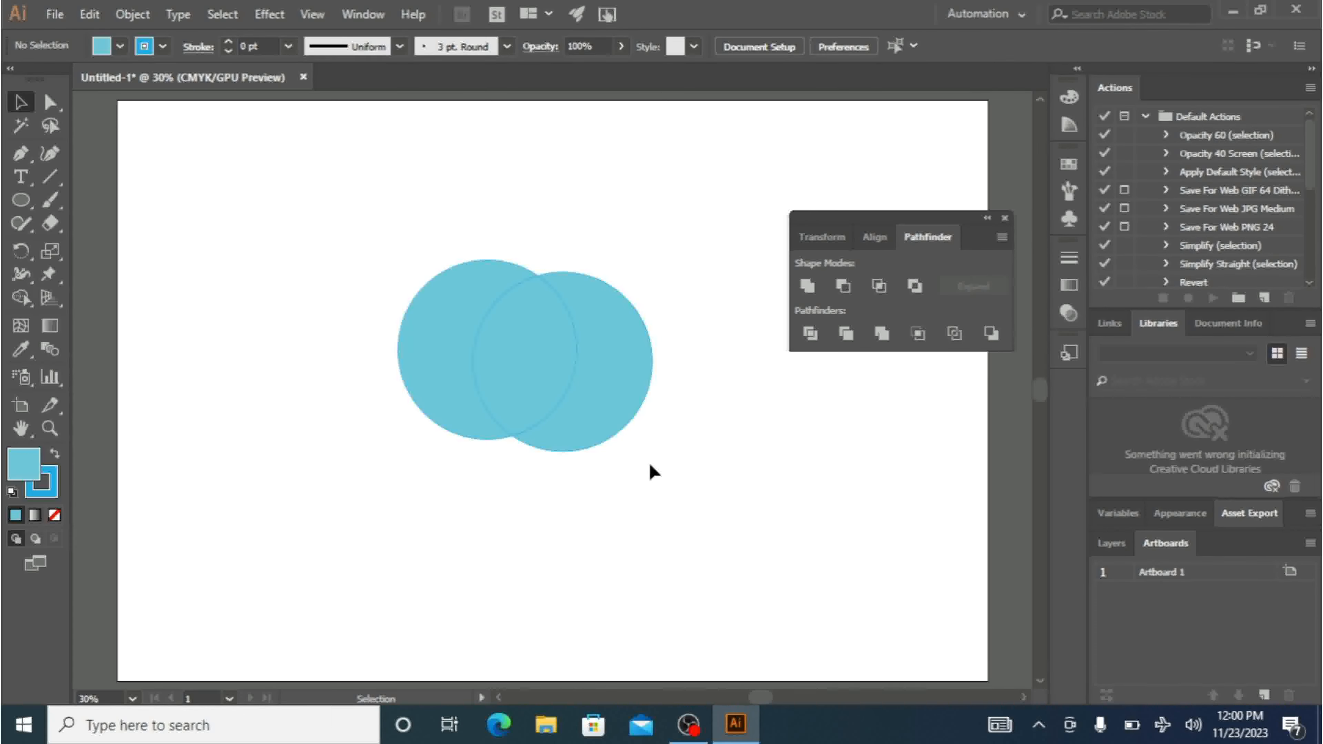
{"action": "left_click", "coordinate": [539, 363]}
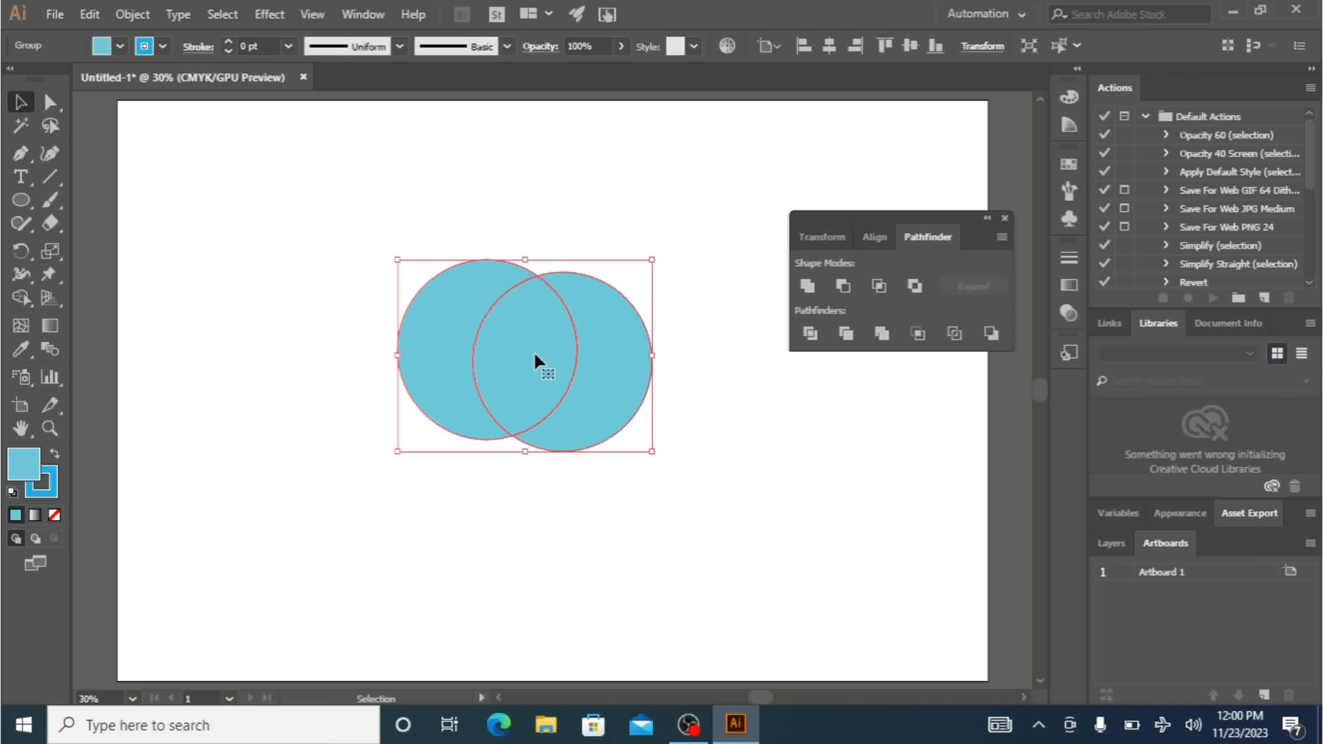
{"action": "right_click", "coordinate": [536, 355]}
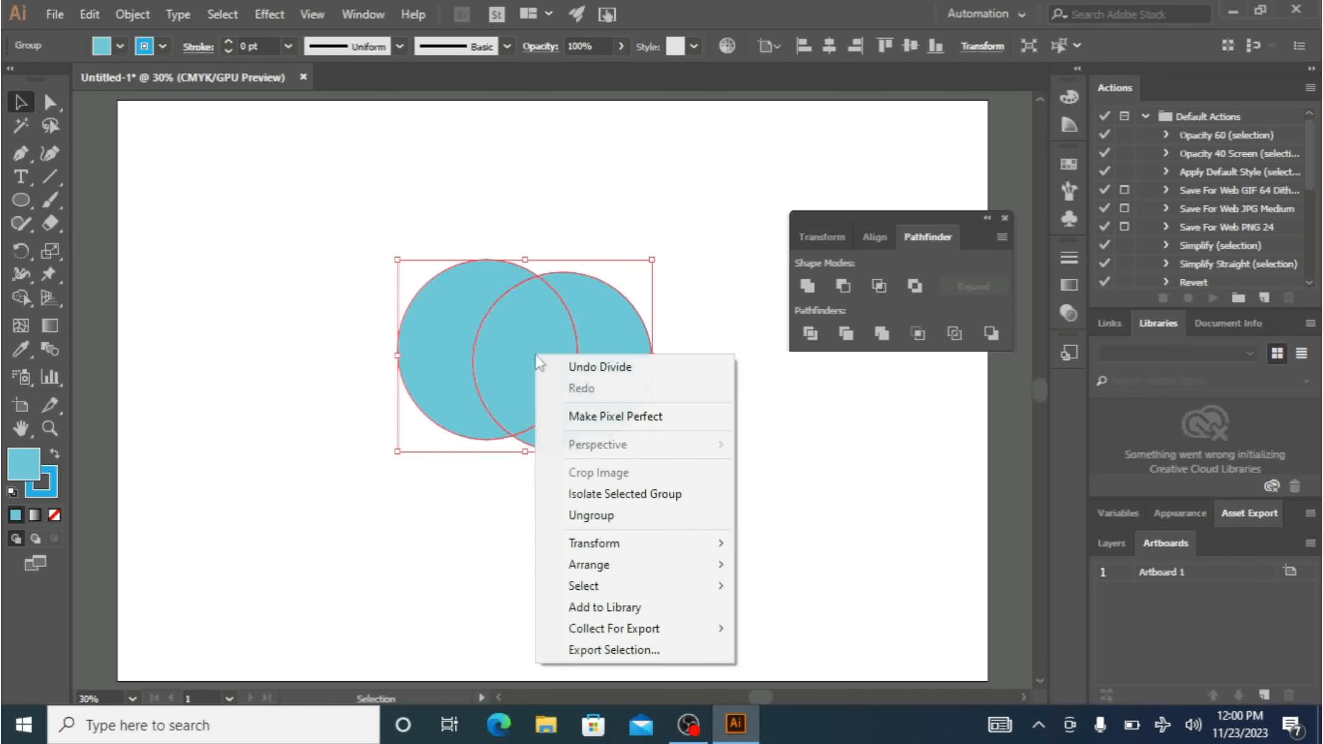
{"action": "left_click", "coordinate": [591, 515]}
{"action": "left_click", "coordinate": [487, 552]}
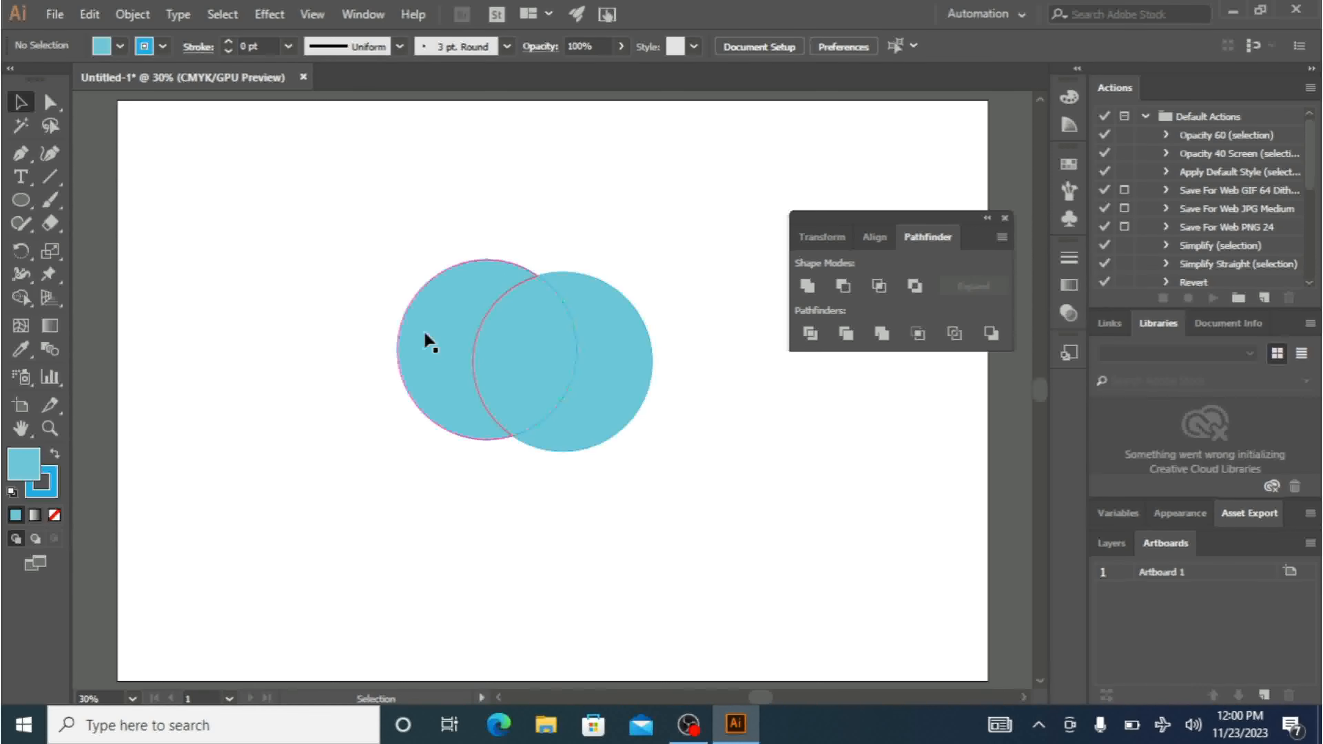
- Move the left crescent, the middle lens piece and the right crescent apart, and deselect them
{"action": "left_click_drag", "start_coordinate": [428, 342], "coordinate": [304, 310]}
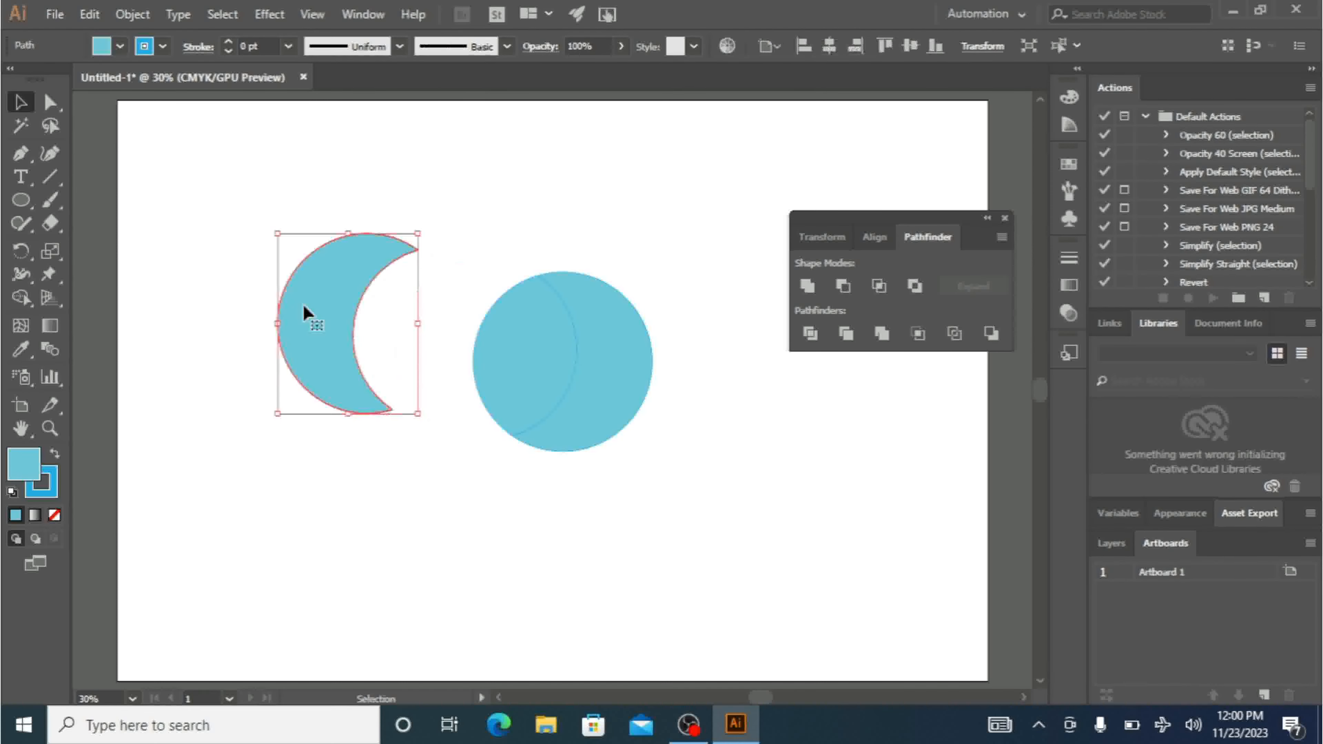
{"action": "left_click_drag", "start_coordinate": [546, 354], "coordinate": [458, 472]}
{"action": "left_click_drag", "start_coordinate": [634, 348], "coordinate": [643, 356]}
{"action": "left_click", "coordinate": [723, 500]}
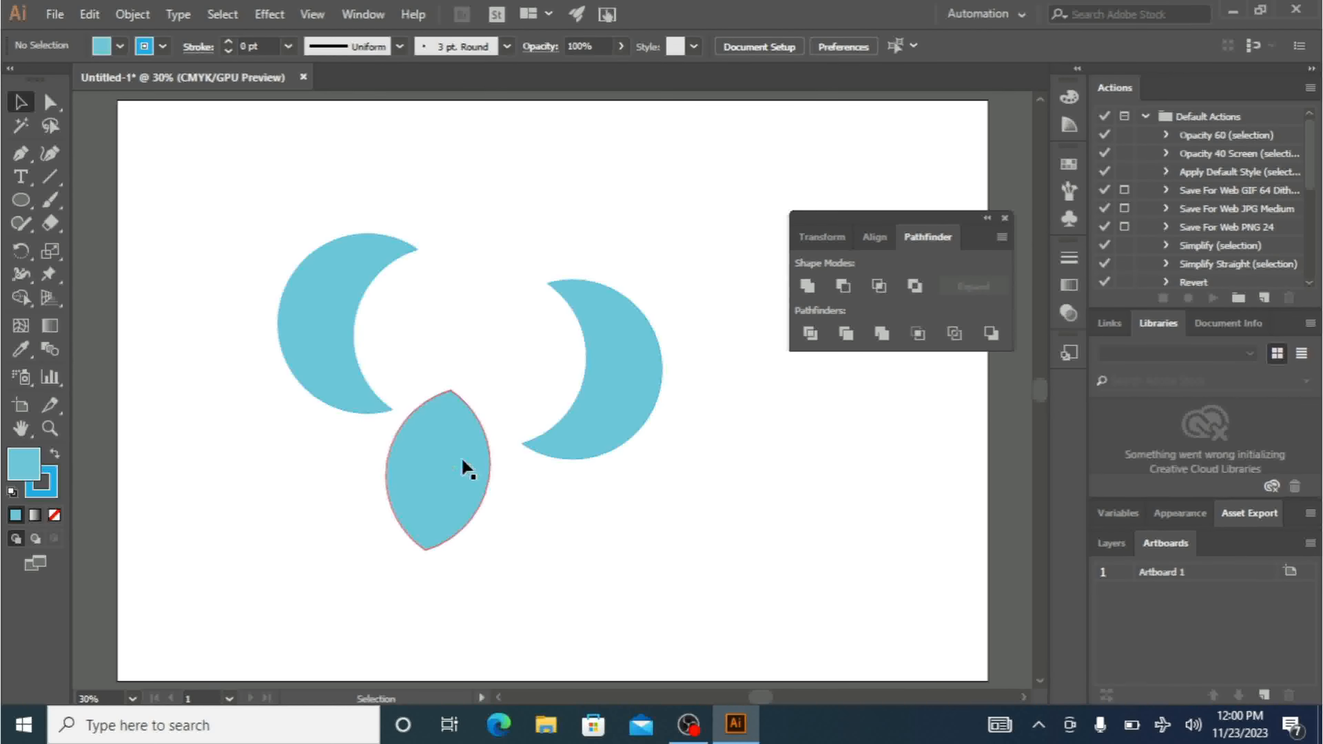
- Rearrange the two crescents into an interlocking S shape and move the lens piece to their left
{"action": "left_click_drag", "start_coordinate": [372, 374], "coordinate": [416, 375]}
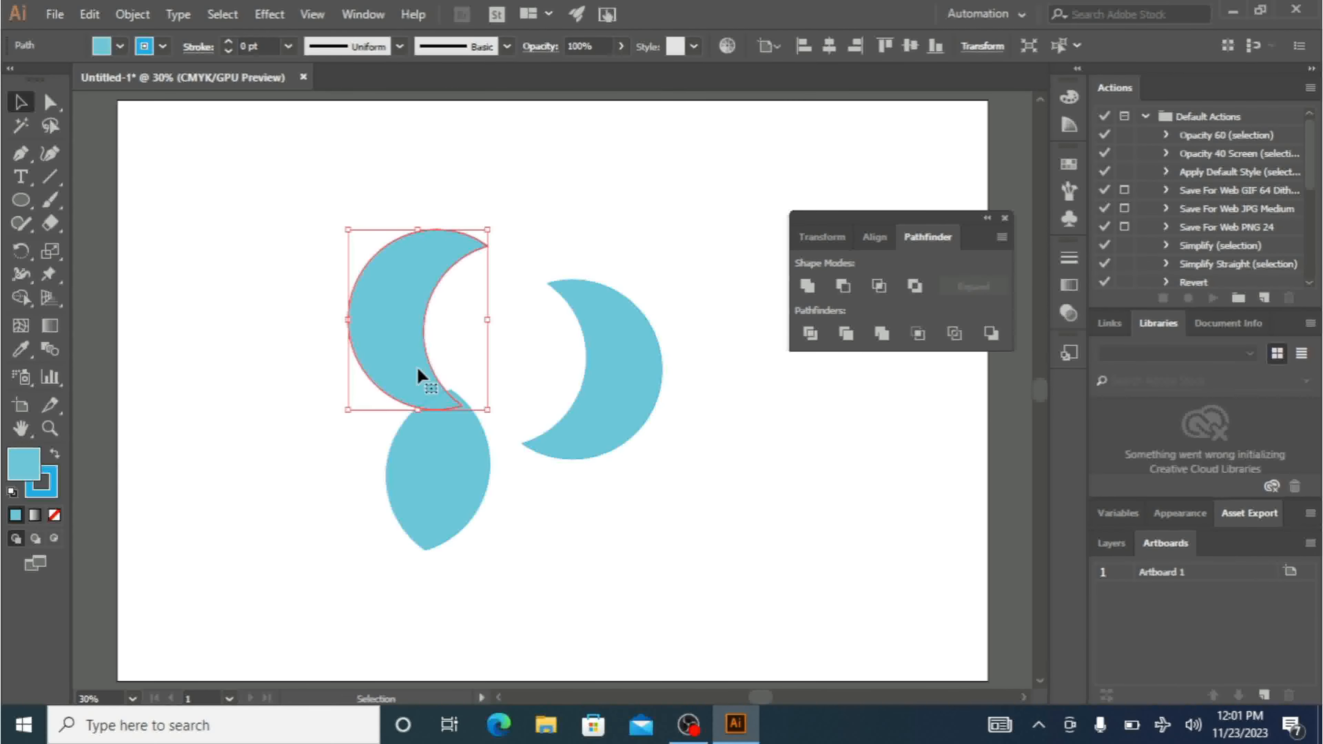
{"action": "left_click_drag", "start_coordinate": [597, 396], "coordinate": [490, 439]}
{"action": "left_click_drag", "start_coordinate": [417, 472], "coordinate": [245, 466]}
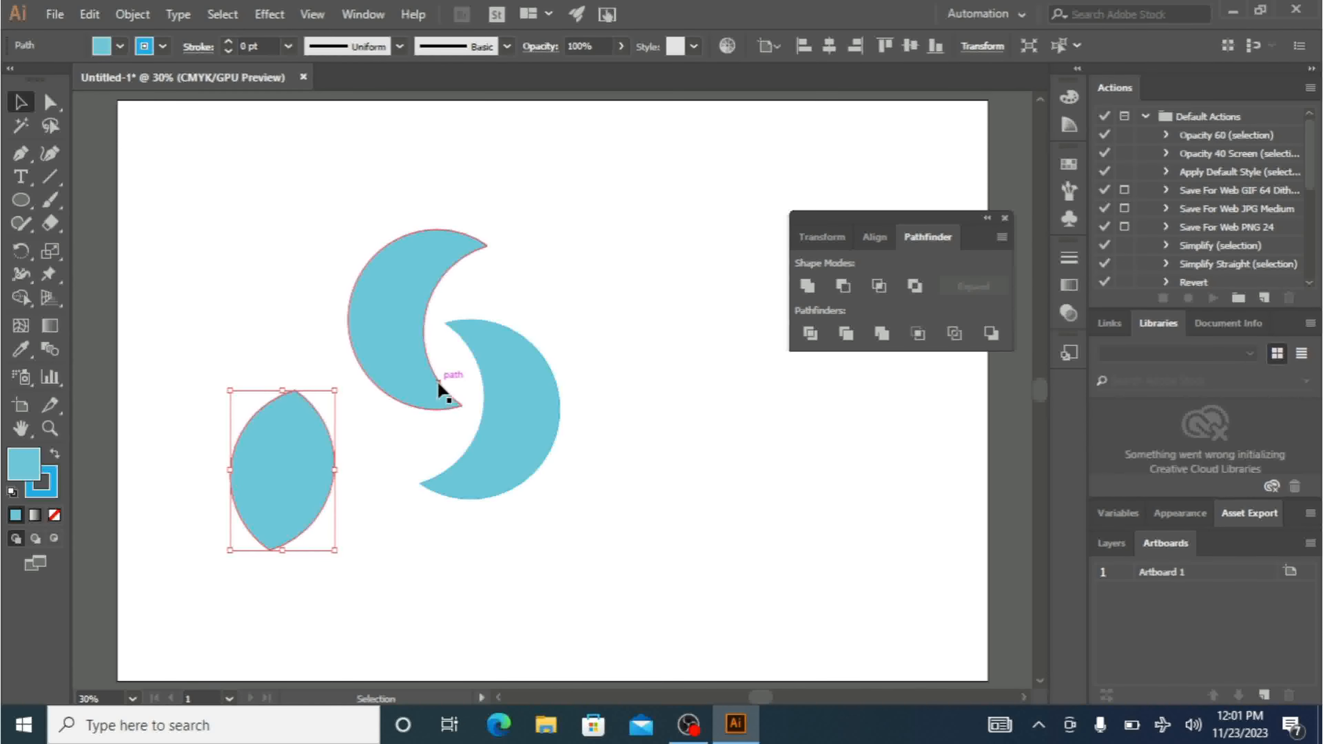
- Undo all moves of the divided pieces and their ungrouping, and deselect the group
{"action": "key", "text": "ctrl+z"}
{"action": "key", "text": "ctrl+z"}
{"action": "key", "text": "ctrl+z"}
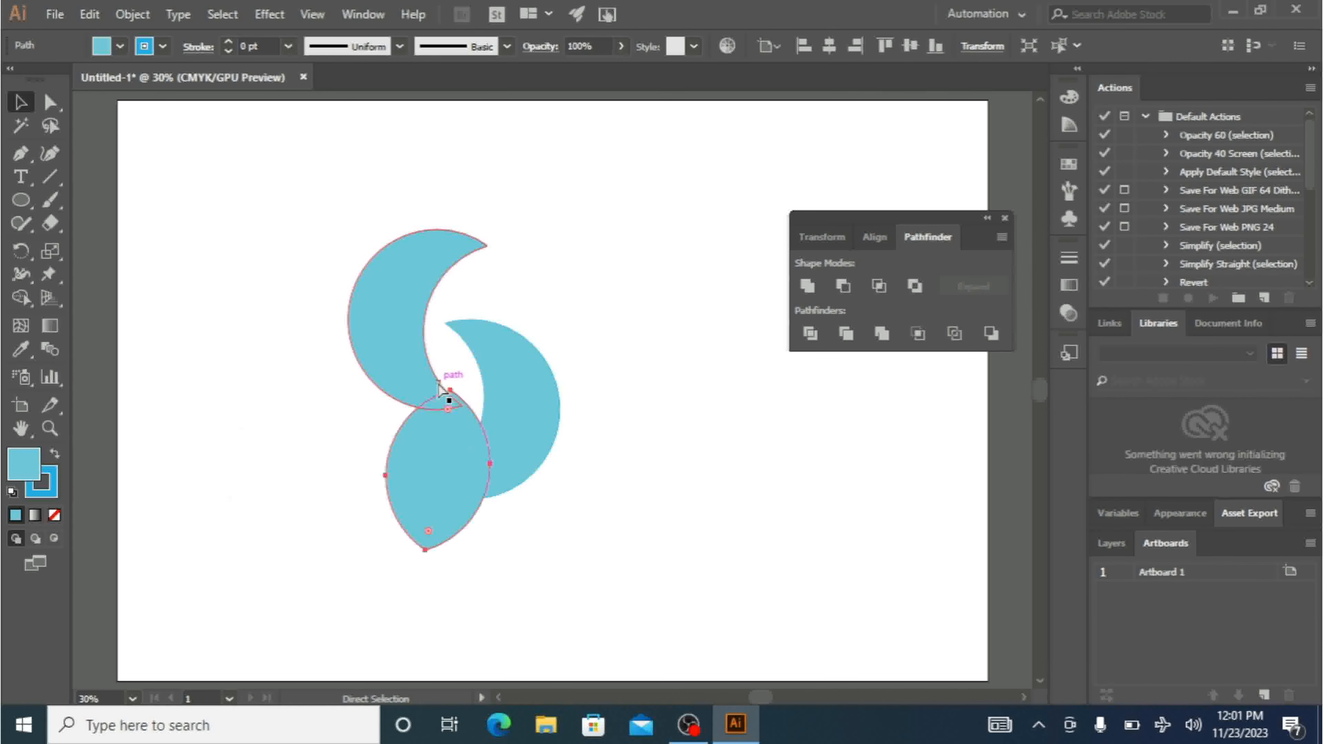
{"action": "key", "text": "ctrl+z"}
{"action": "key", "text": "ctrl+z"}
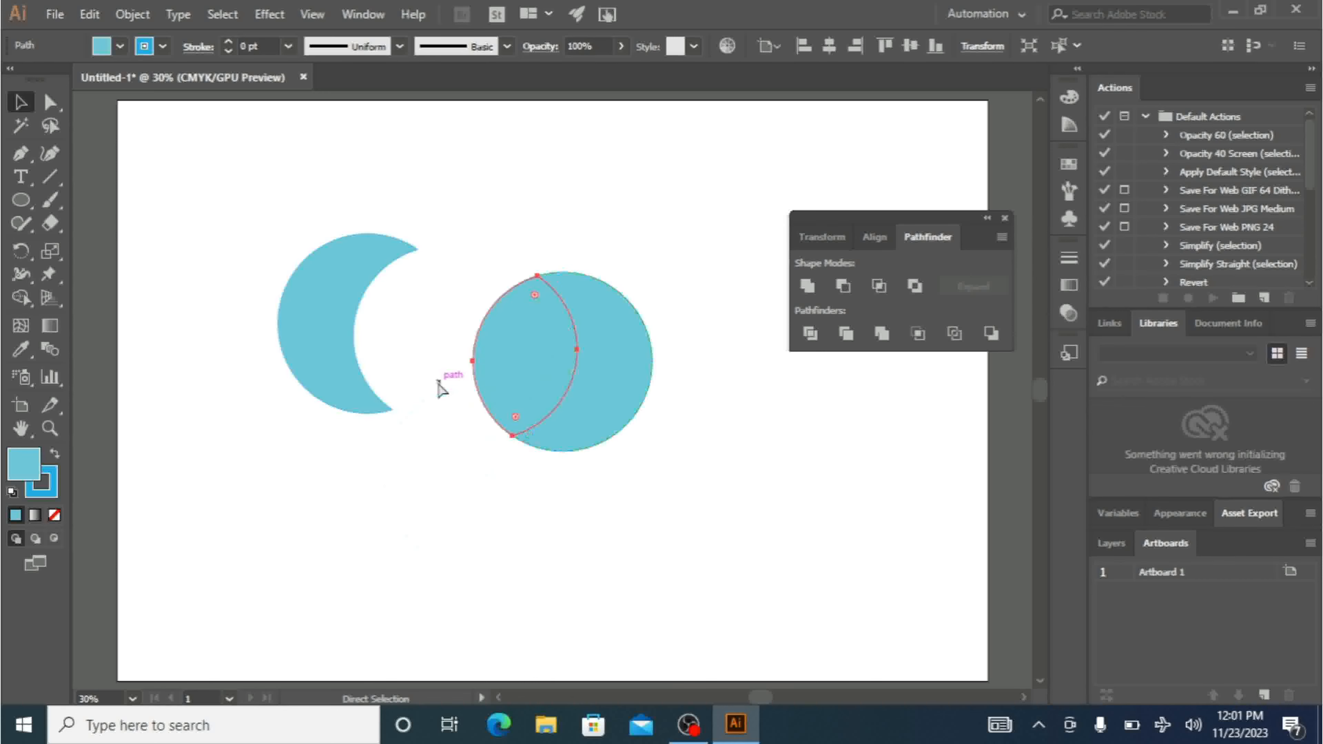
{"action": "key", "text": "ctrl+z"}
{"action": "key", "text": "ctrl+z"}
{"action": "key", "text": "ctrl+z"}
{"action": "left_click", "coordinate": [681, 502]}
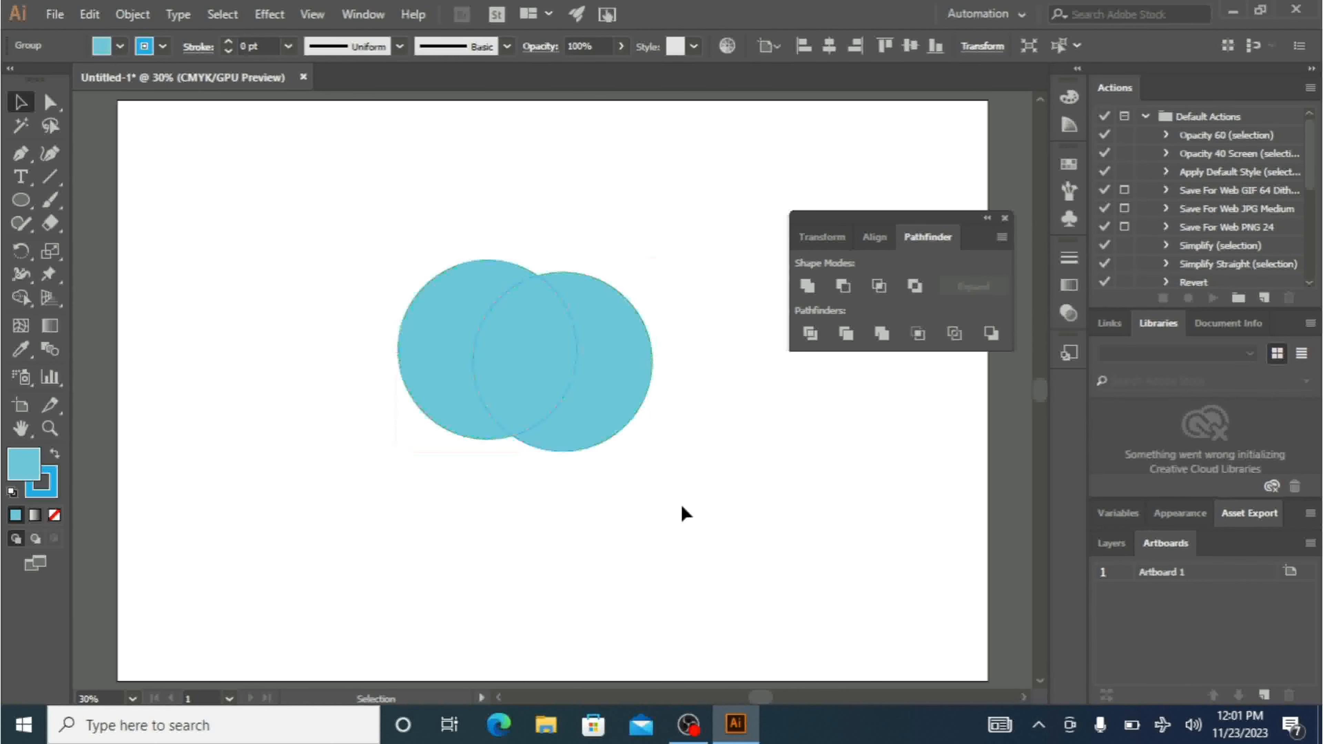
- Undo the Divide operation on the two circles and deselect them
{"action": "left_click", "coordinate": [487, 340]}
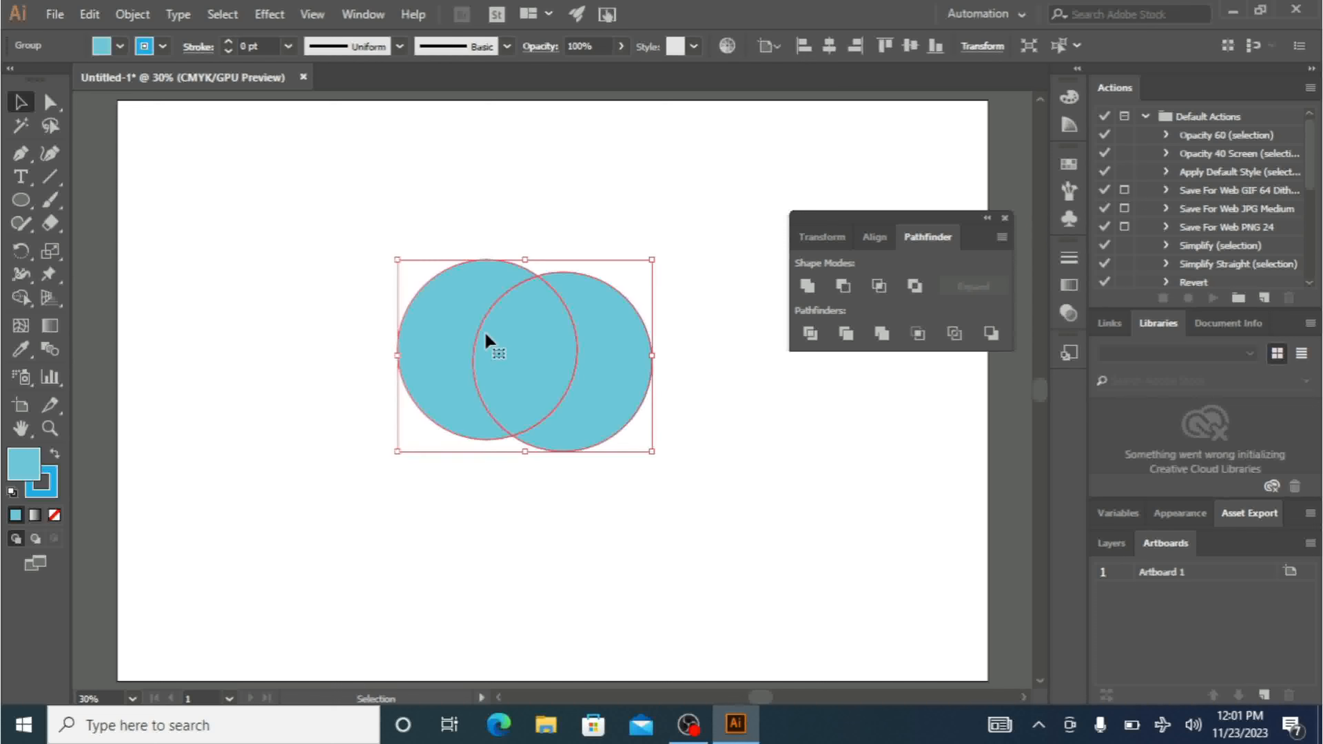
{"action": "right_click", "coordinate": [509, 340]}
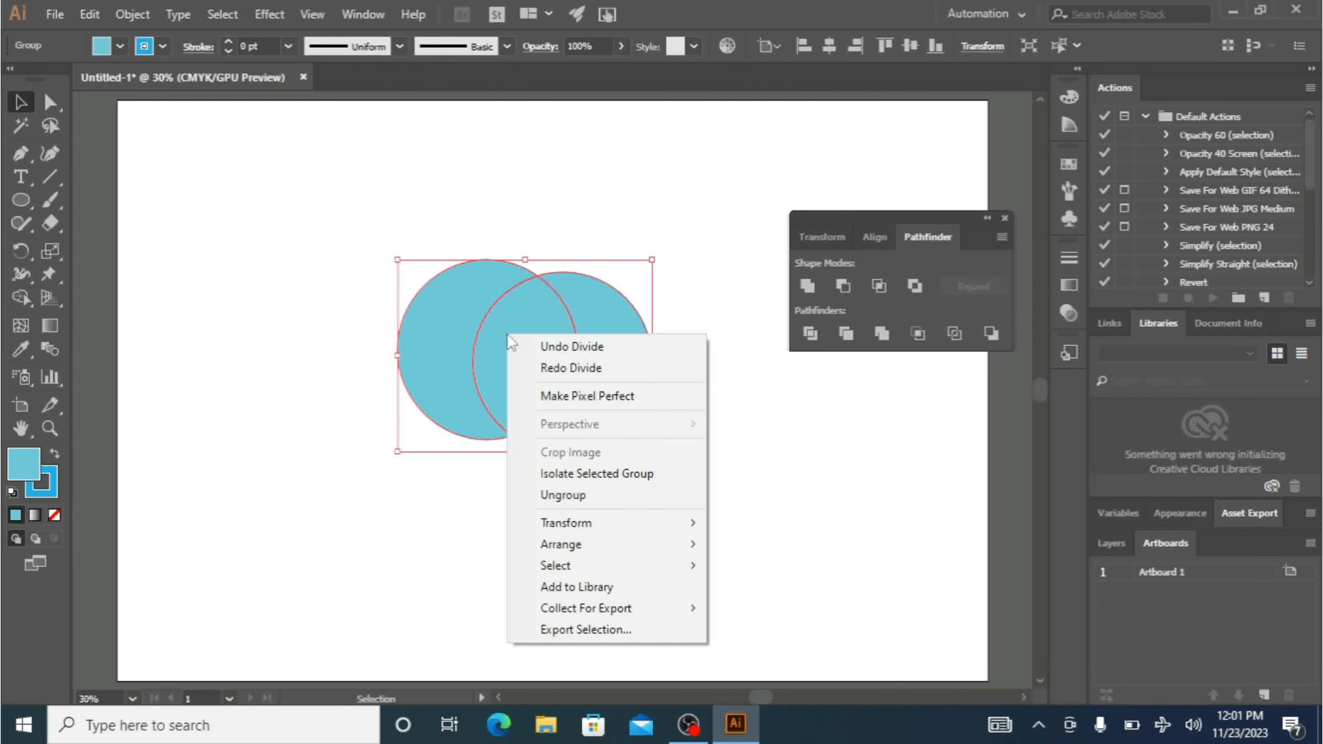
{"action": "left_click", "coordinate": [407, 541]}
{"action": "left_click", "coordinate": [452, 313]}
{"action": "key", "text": "a"}
{"action": "key", "text": "v"}
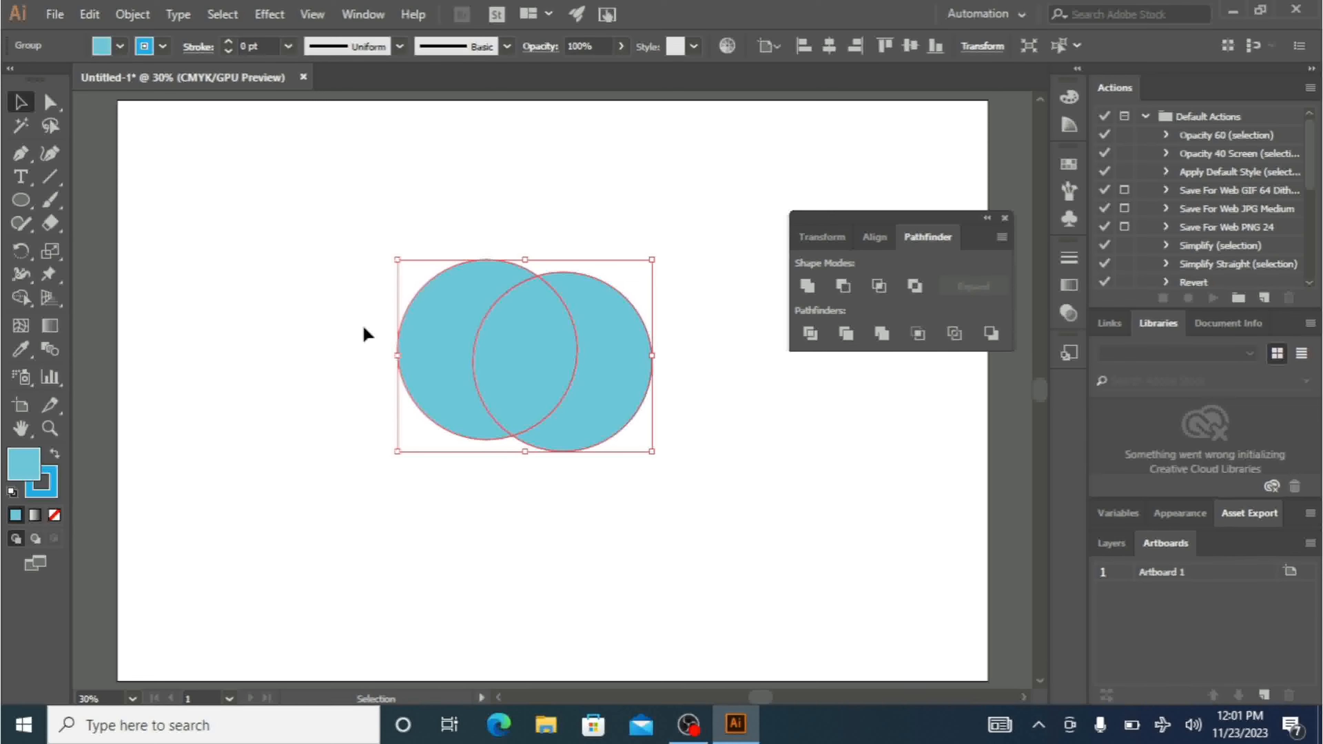
{"action": "right_click", "coordinate": [456, 329]}
{"action": "left_click", "coordinate": [336, 376]}
{"action": "key", "text": "ctrl+z"}
{"action": "left_click", "coordinate": [371, 480]}
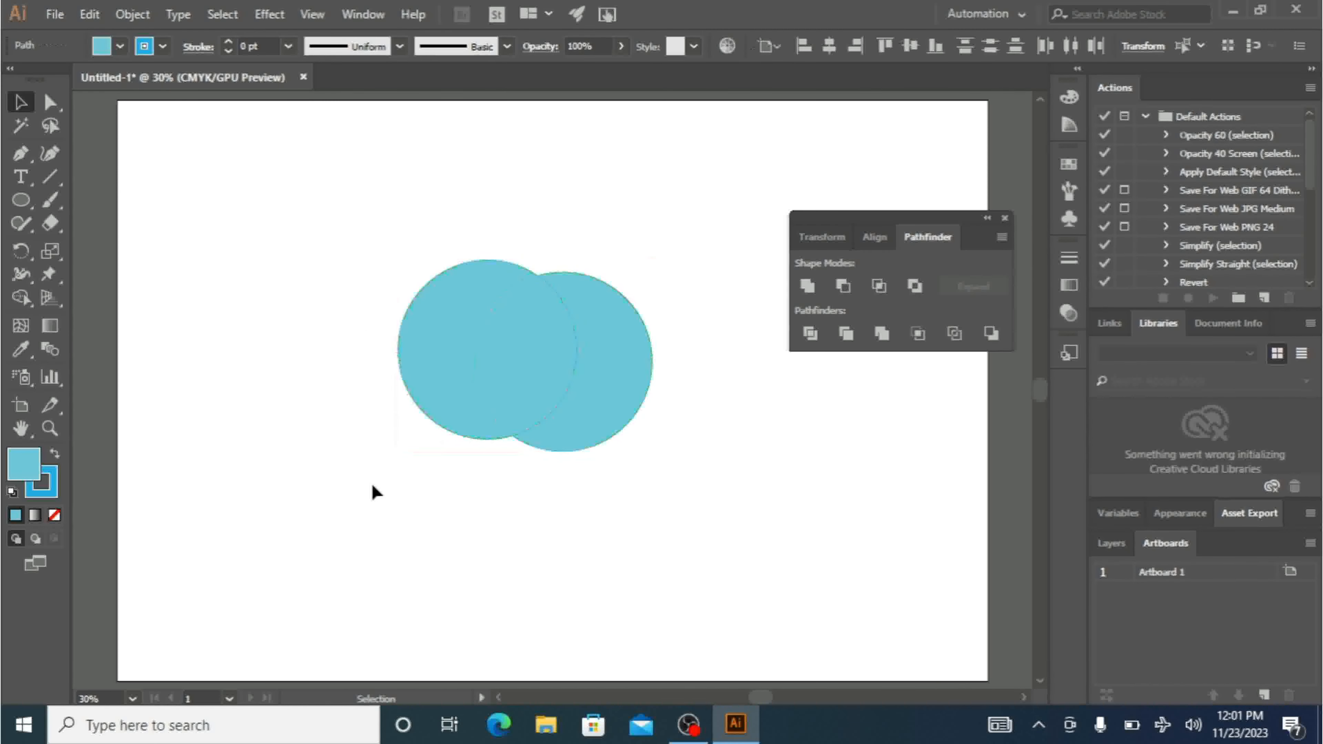
- Select each circle separately, try moving the right circle slightly outward, and undo the move
{"action": "left_click", "coordinate": [418, 384]}
{"action": "key", "text": "a"}
{"action": "key", "text": "v"}
{"action": "left_click", "coordinate": [594, 419]}
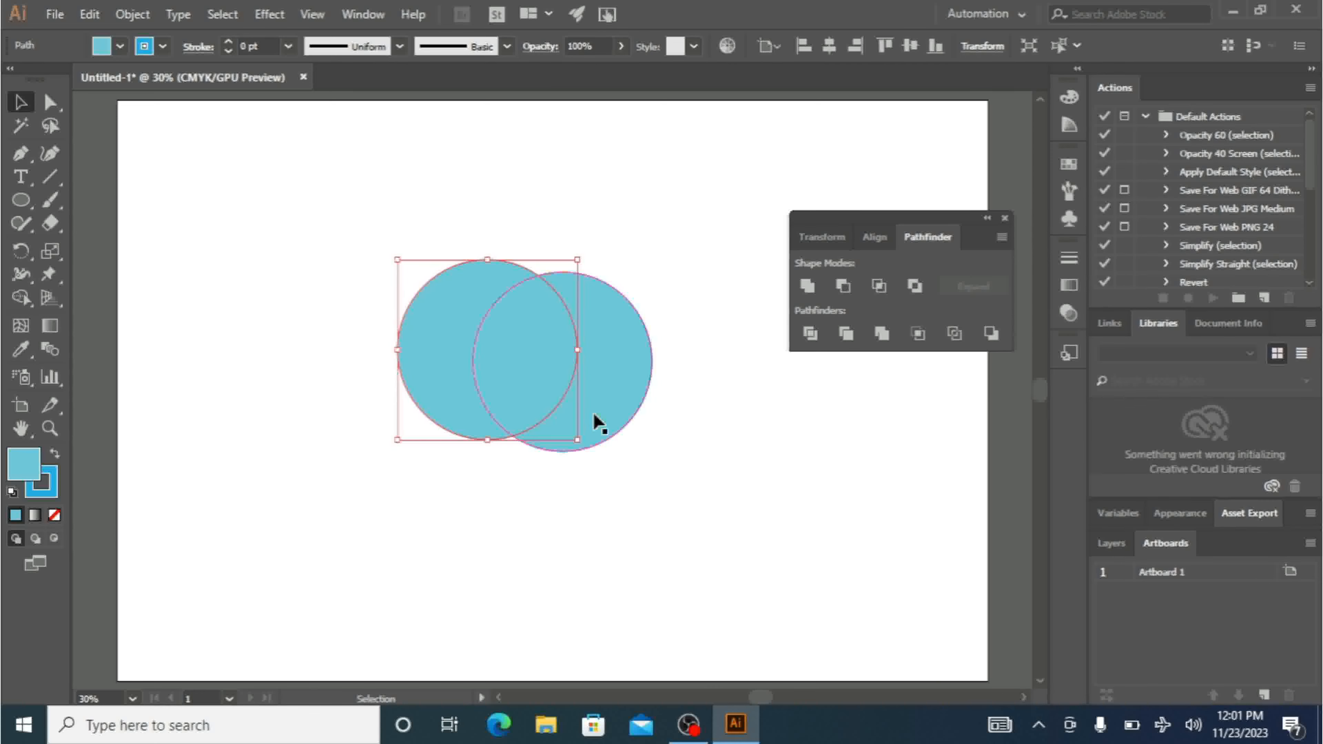
{"action": "left_click_drag", "start_coordinate": [650, 498], "coordinate": [612, 490]}
{"action": "left_click_drag", "start_coordinate": [586, 423], "coordinate": [645, 436]}
{"action": "key", "text": "ctrl+z"}
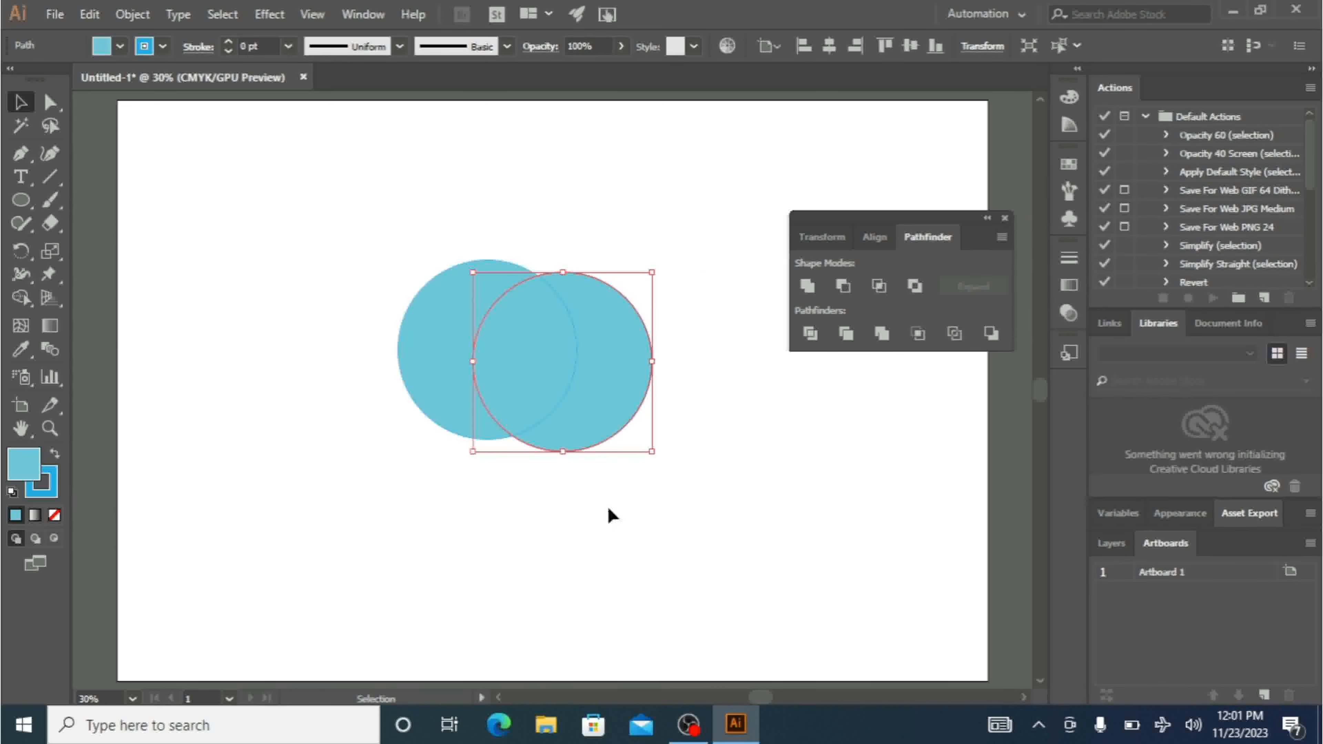
- Apply the Trim pathfinder to both circles and deselect the result
{"action": "left_click_drag", "start_coordinate": [611, 517], "coordinate": [378, 213]}
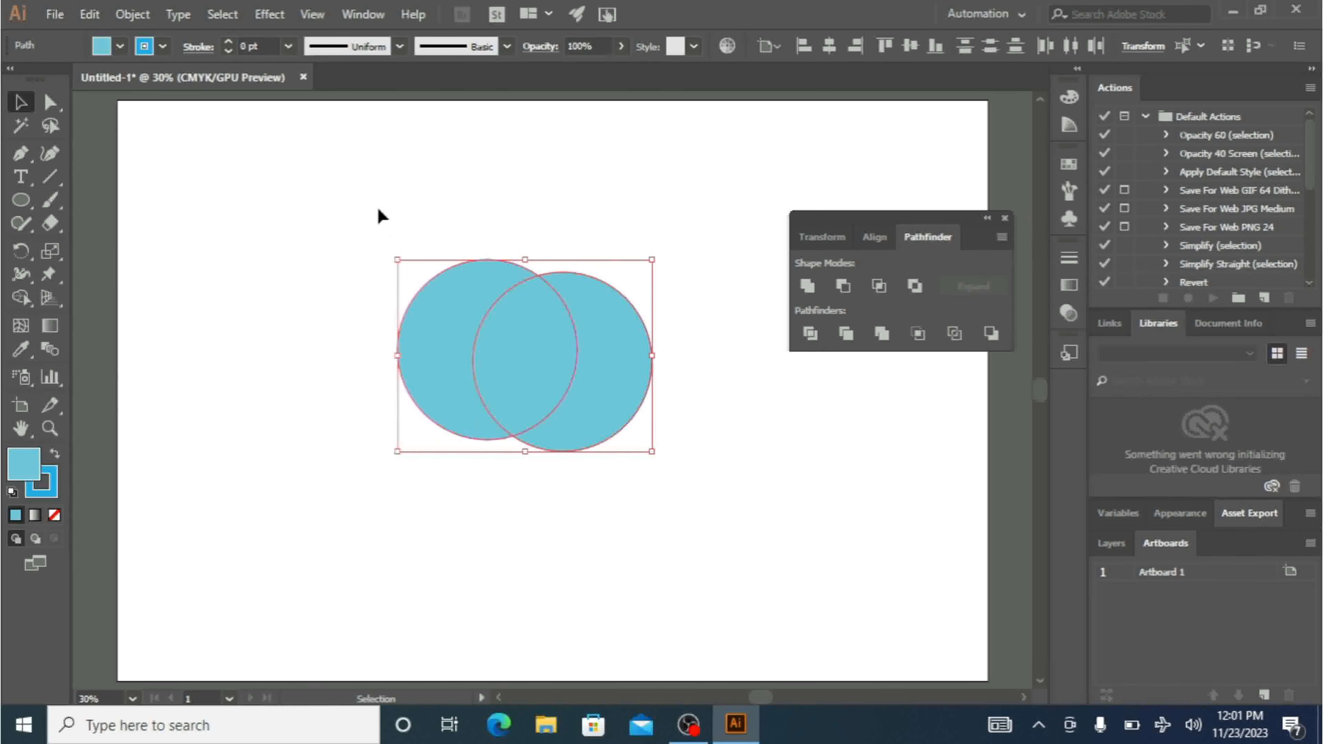
{"action": "left_click", "coordinate": [846, 333]}
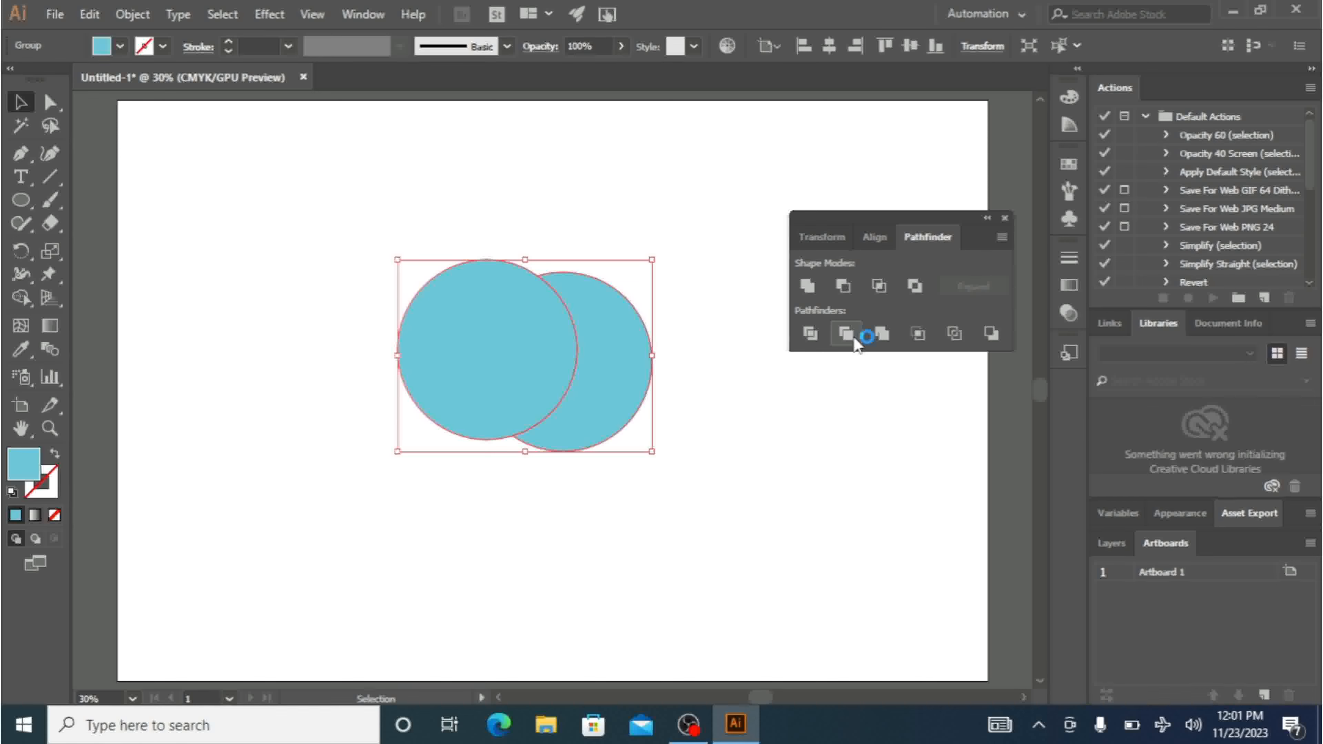
{"action": "left_click", "coordinate": [714, 519]}
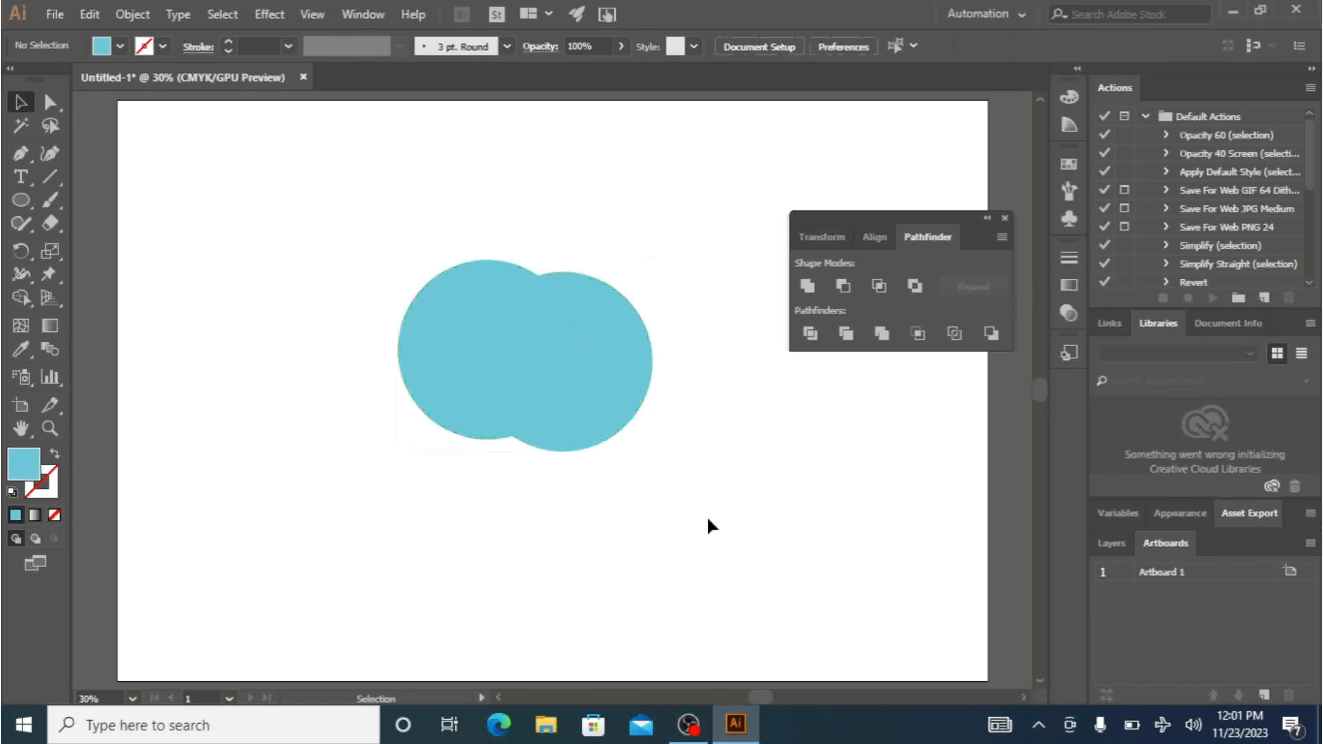
- Ungroup the trimmed result and move the right crescent and the full left circle apart
{"action": "left_click", "coordinate": [590, 314]}
{"action": "right_click", "coordinate": [604, 349]}
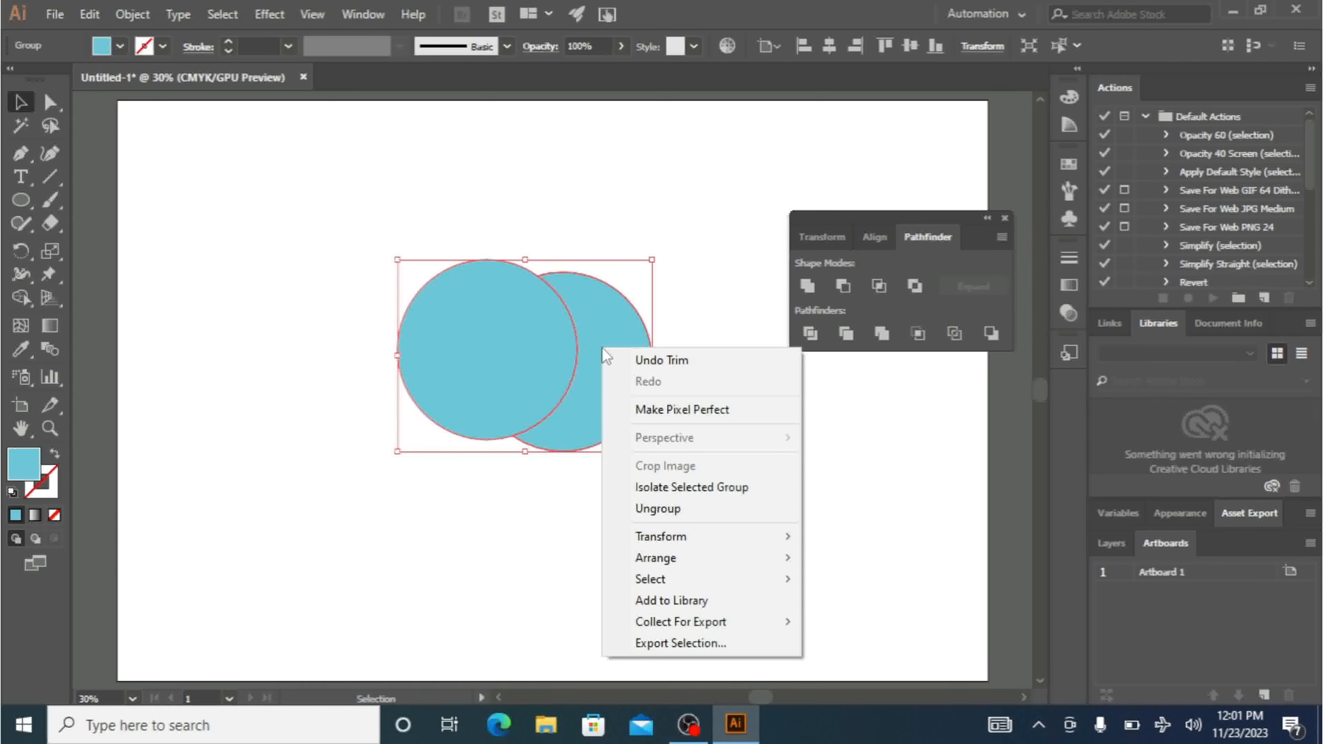
{"action": "left_click", "coordinate": [659, 510]}
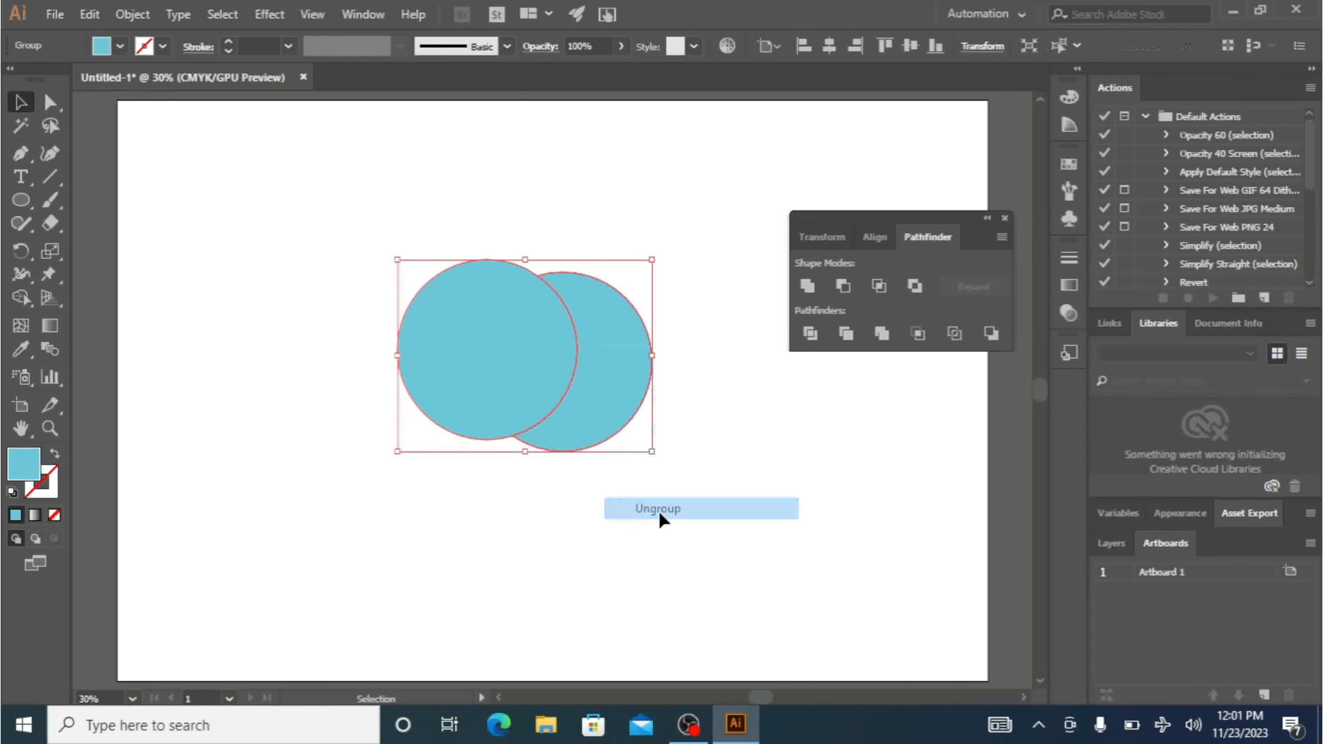
{"action": "left_click", "coordinate": [672, 537]}
{"action": "left_click_drag", "start_coordinate": [638, 407], "coordinate": [698, 423]}
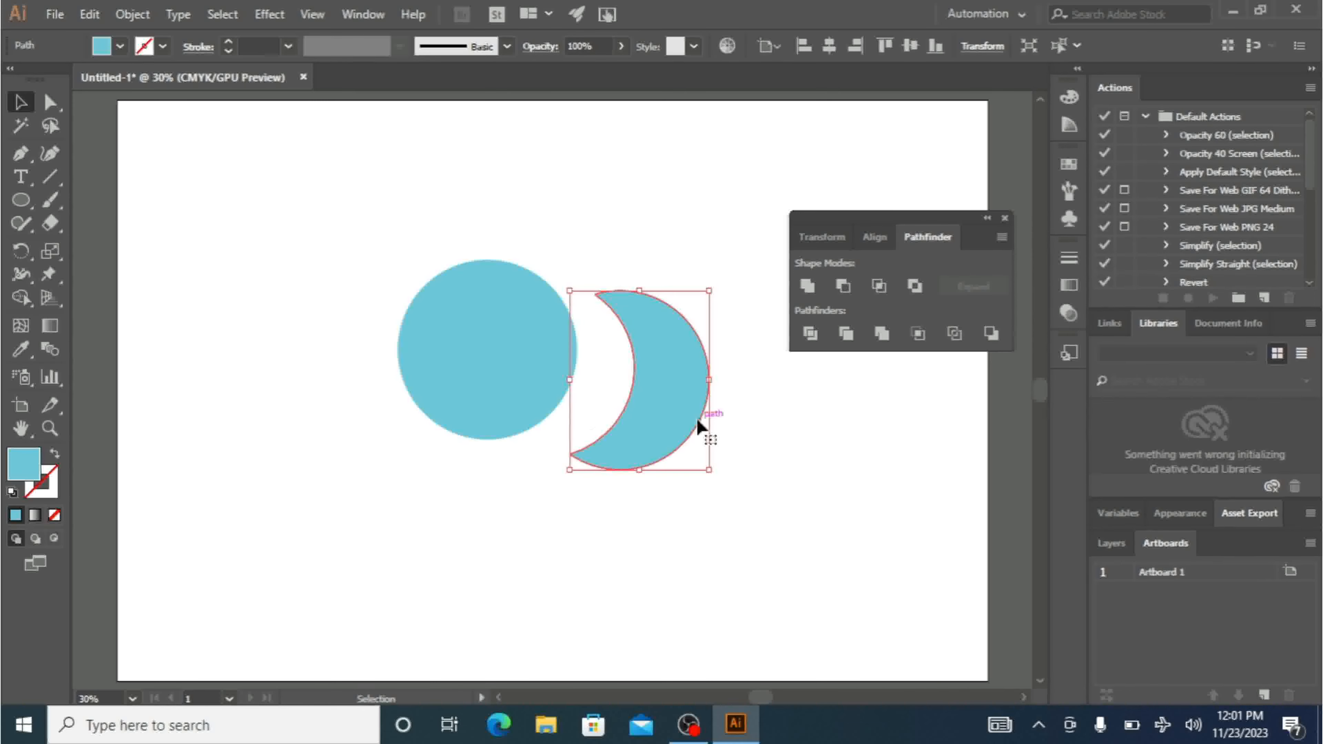
{"action": "left_click_drag", "start_coordinate": [541, 387], "coordinate": [456, 350]}
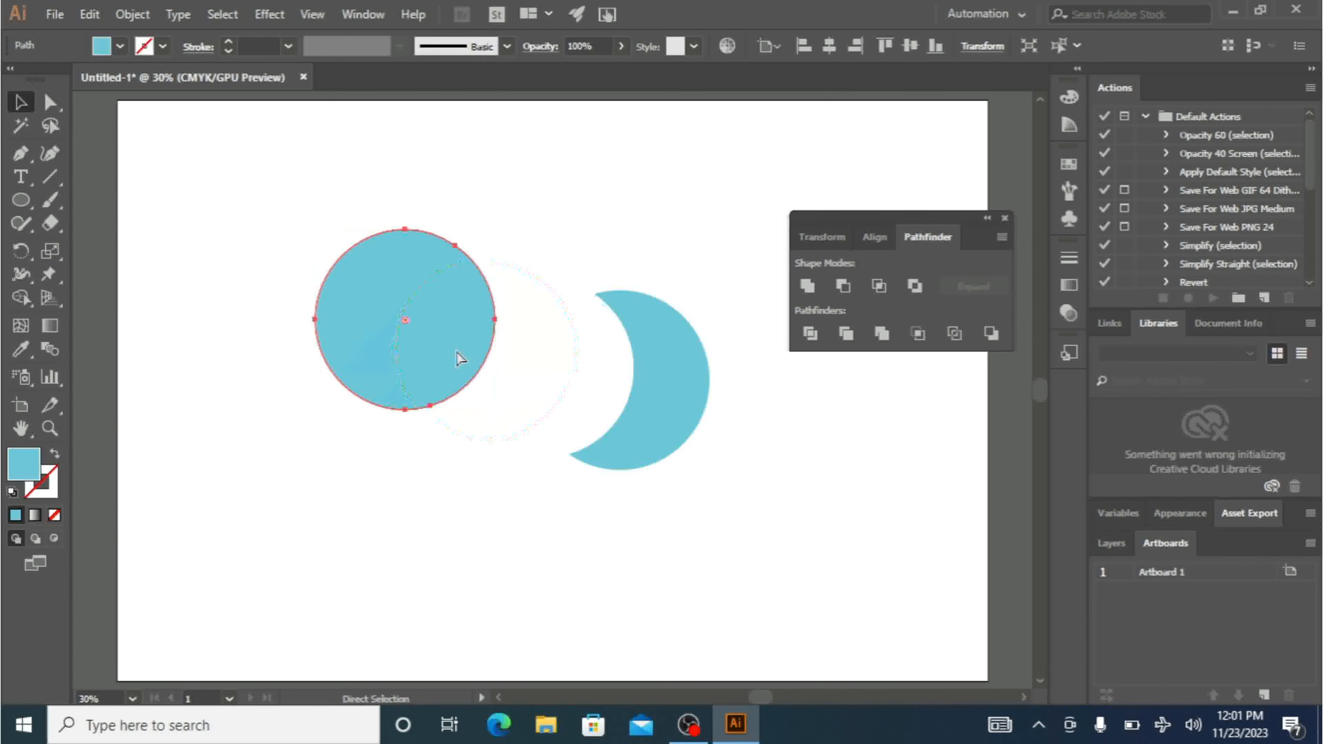
- Undo the moves, the ungrouping and the Trim operation, and select the right circle
{"action": "key", "text": "ctrl+z"}
{"action": "key", "text": "ctrl+z"}
{"action": "key", "text": "ctrl+z"}
{"action": "key", "text": "ctrl+z"}
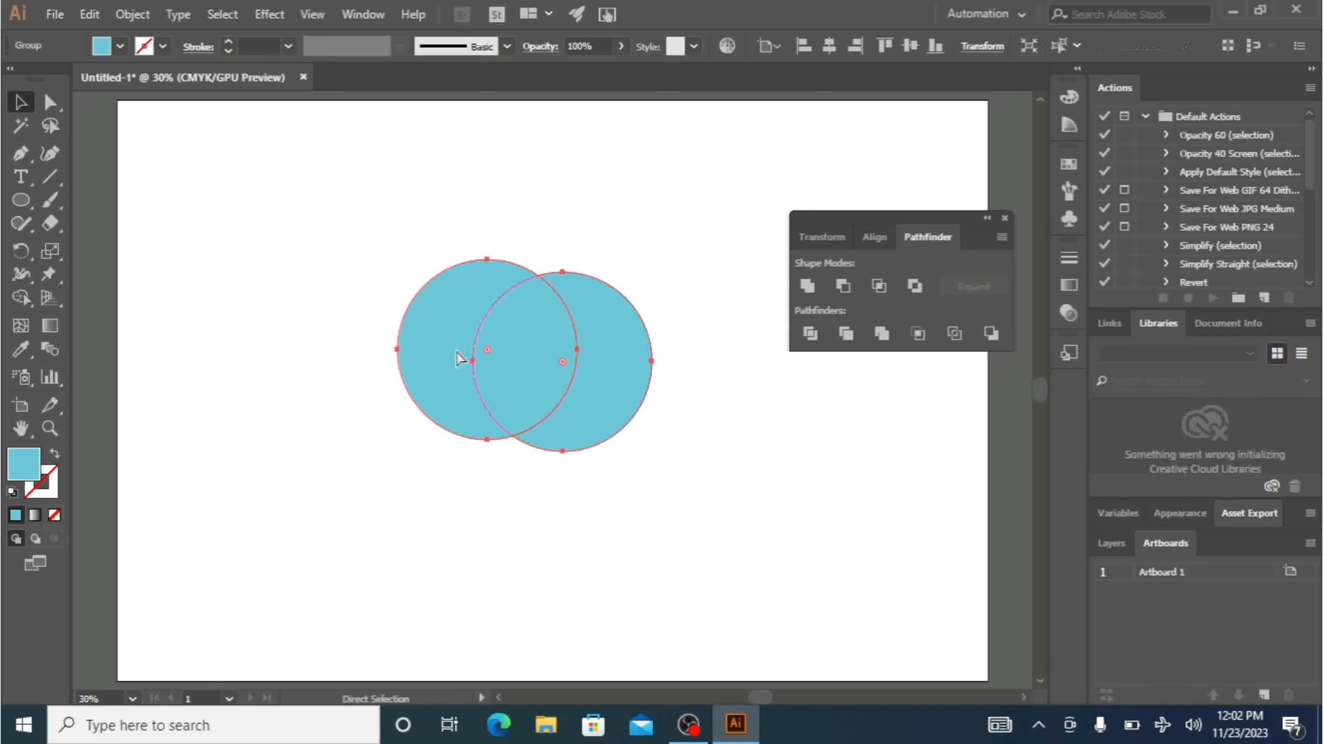
{"action": "left_click", "coordinate": [579, 531]}
{"action": "left_click", "coordinate": [611, 363]}
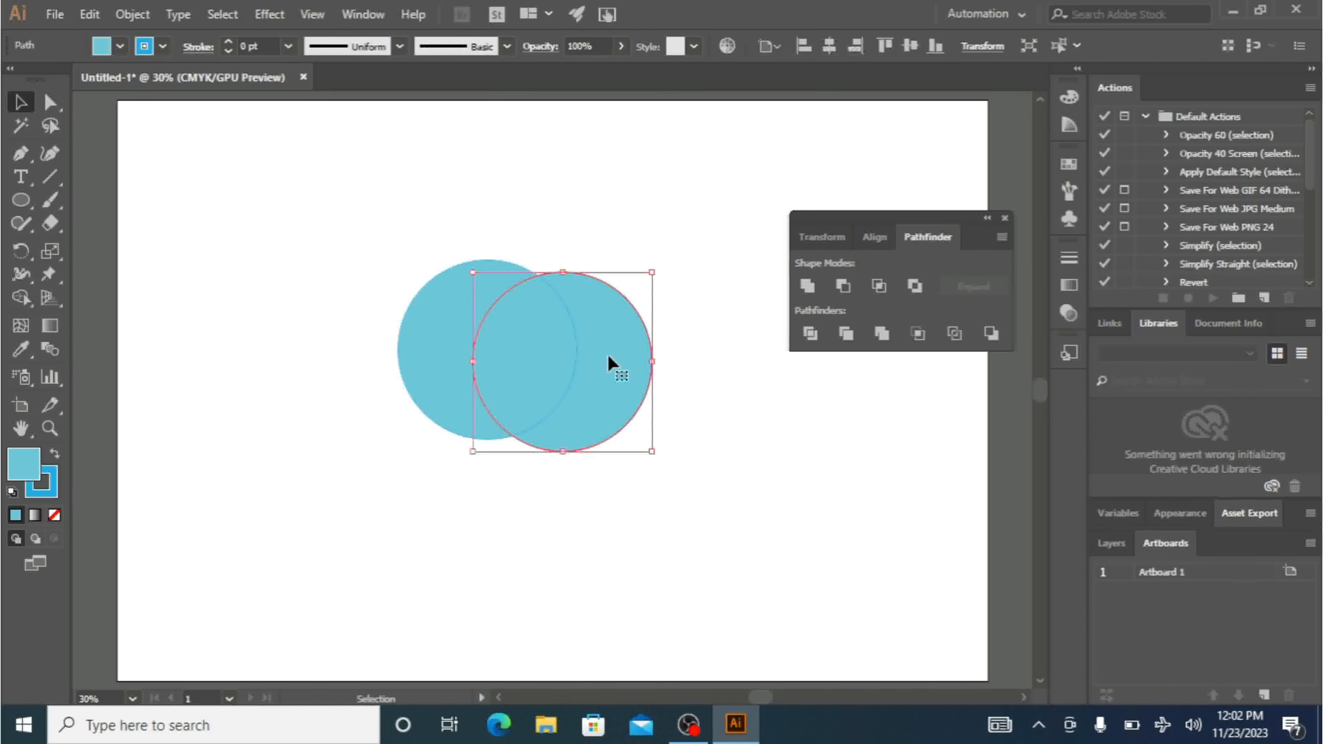
- Bring the right circle to the front of the stacking order and deselect it
{"action": "right_click", "coordinate": [609, 357]}
{"action": "mouse_move", "coordinate": [750, 610]}
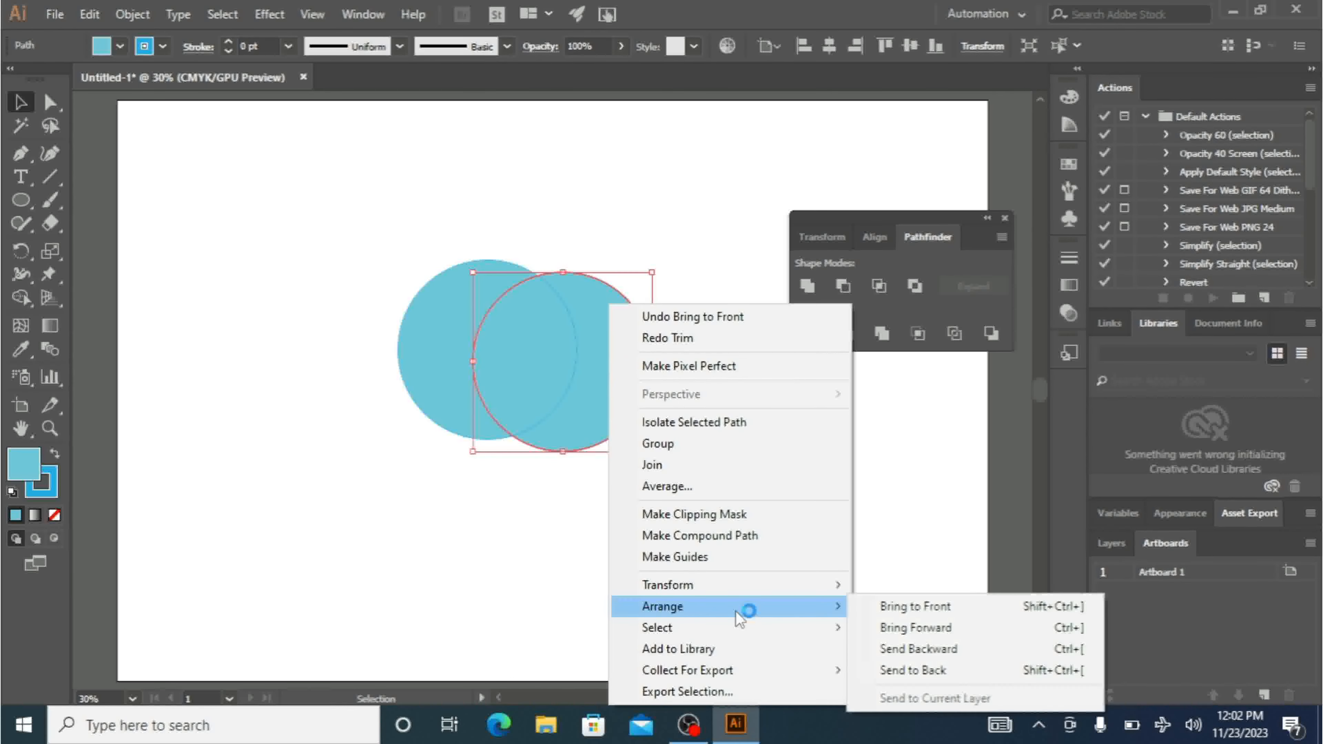
{"action": "left_click", "coordinate": [892, 604]}
{"action": "left_click", "coordinate": [612, 526]}
- Apply the Trim pathfinder to both circles with the right circle in front, and deselect the result
{"action": "left_click_drag", "start_coordinate": [625, 520], "coordinate": [349, 239]}
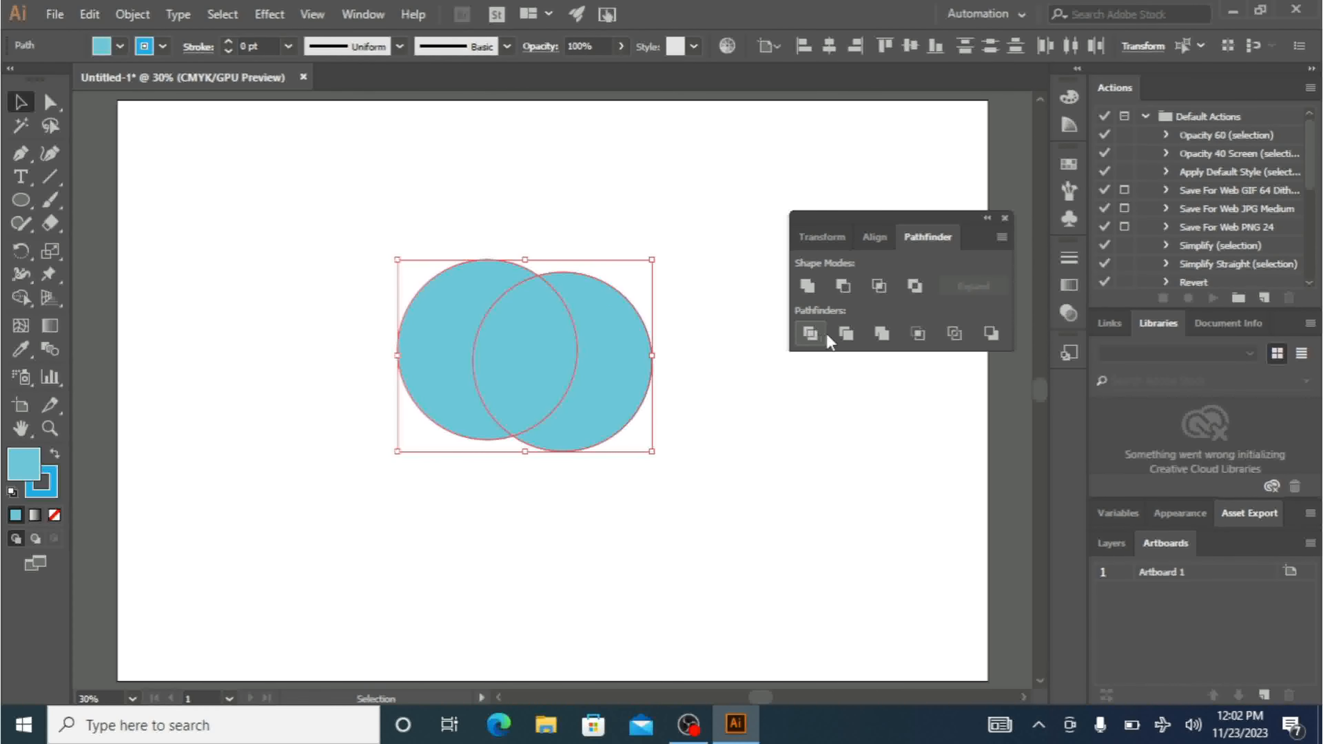
{"action": "left_click", "coordinate": [845, 336]}
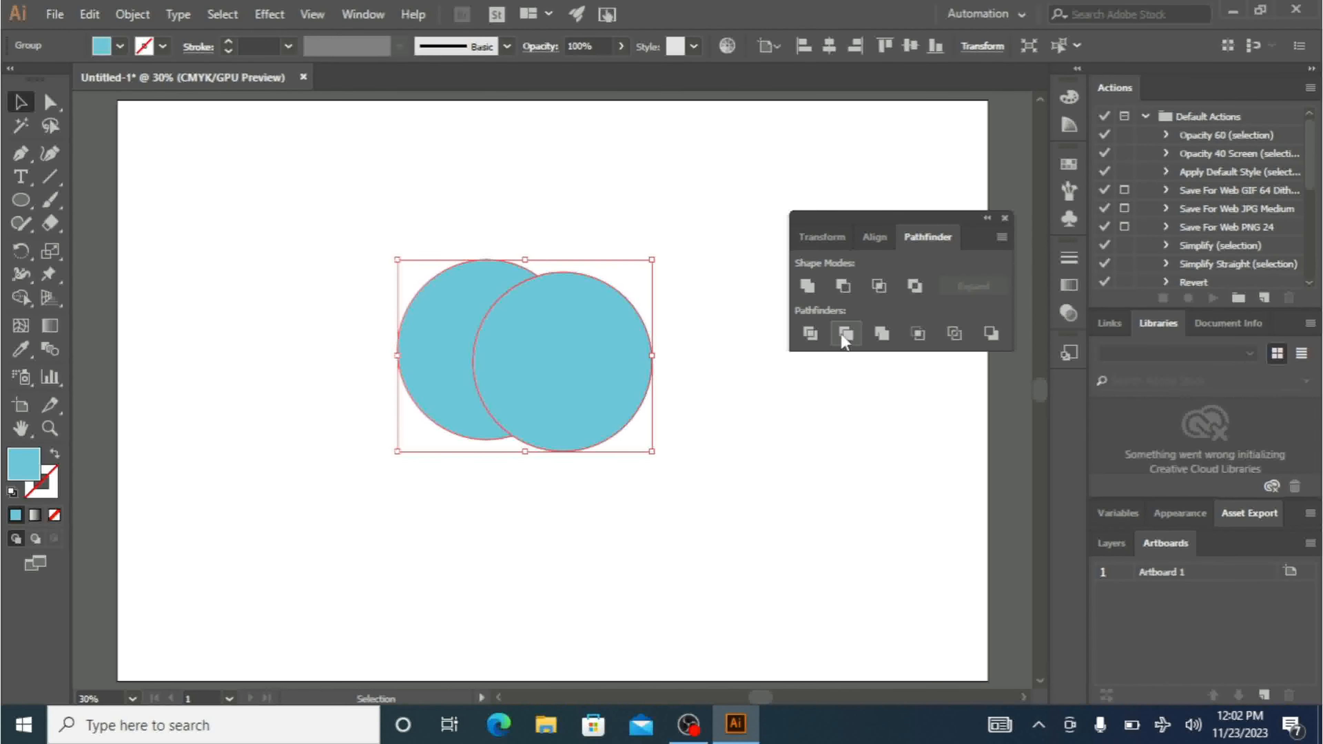
{"action": "left_click", "coordinate": [698, 467]}
- Ungroup the trimmed shapes and move the left crescent away from the full right circle
{"action": "mouse_move", "coordinate": [436, 327]}
{"action": "left_mouse_down"}
{"action": "mouse_move", "coordinate": [360, 317]}
{"action": "mouse_move", "coordinate": [429, 313]}
{"action": "left_mouse_up"}
{"action": "right_click", "coordinate": [429, 314]}
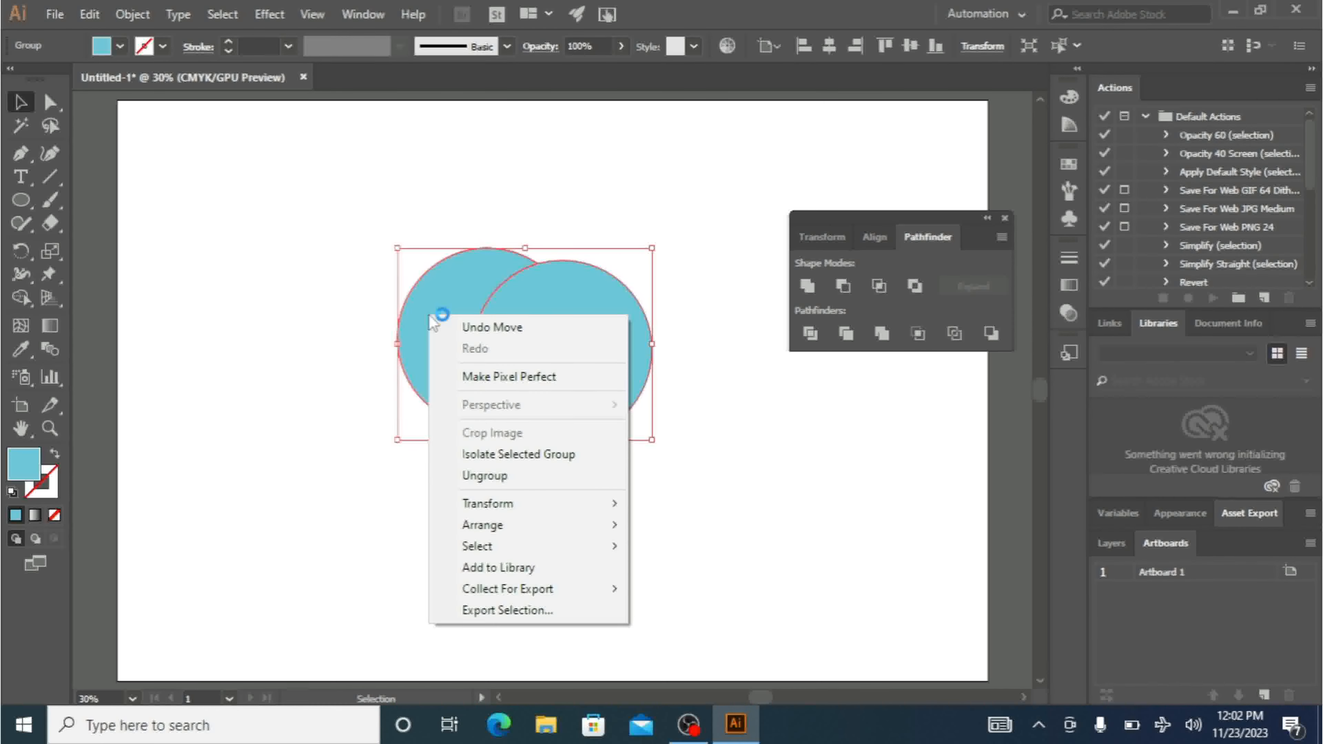
{"action": "left_click", "coordinate": [484, 472]}
{"action": "left_click", "coordinate": [483, 478]}
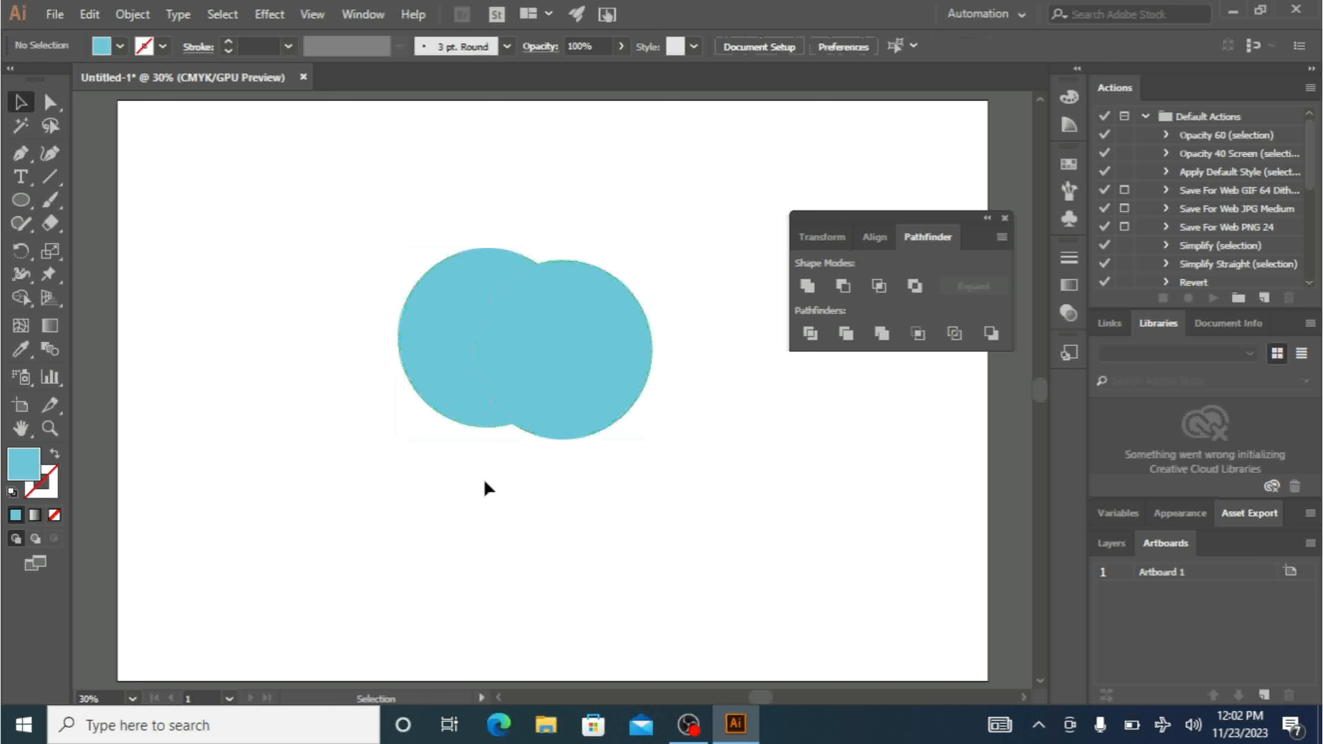
{"action": "left_click_drag", "start_coordinate": [454, 397], "coordinate": [419, 391]}
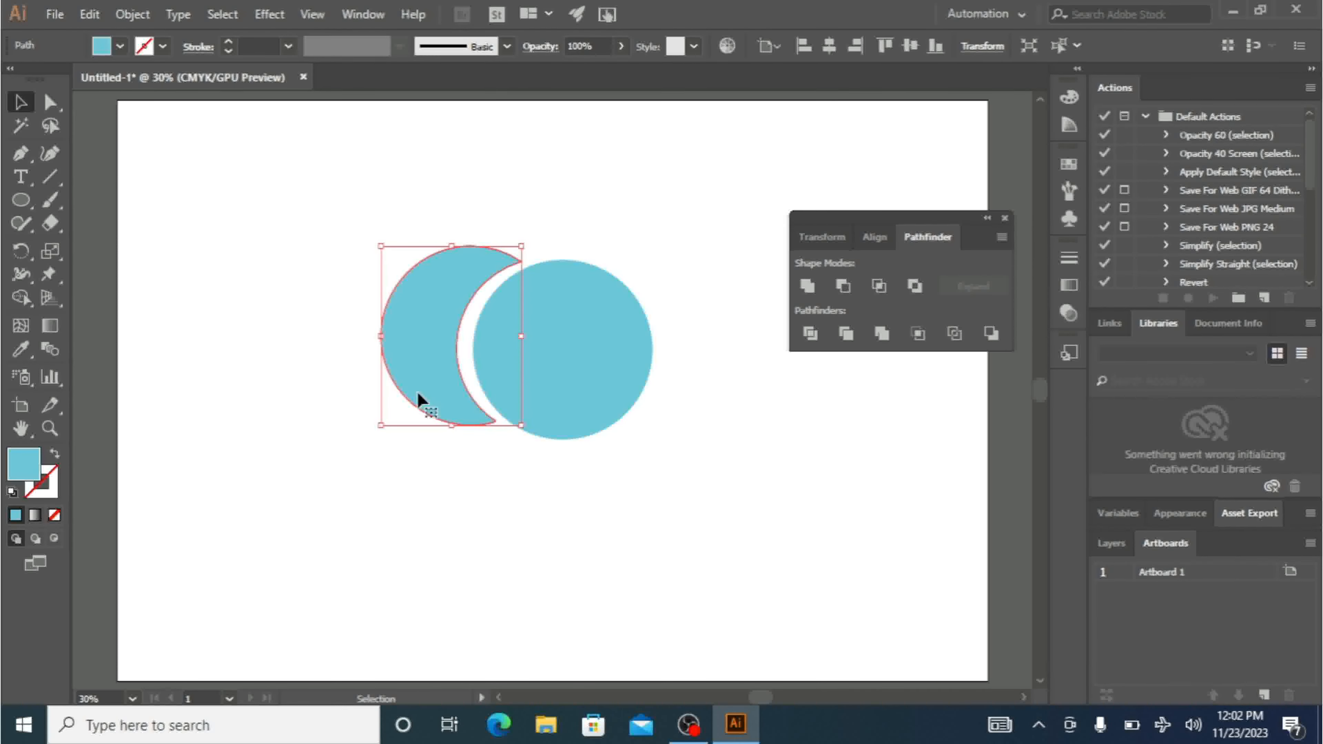
{"action": "left_click", "coordinate": [642, 530]}
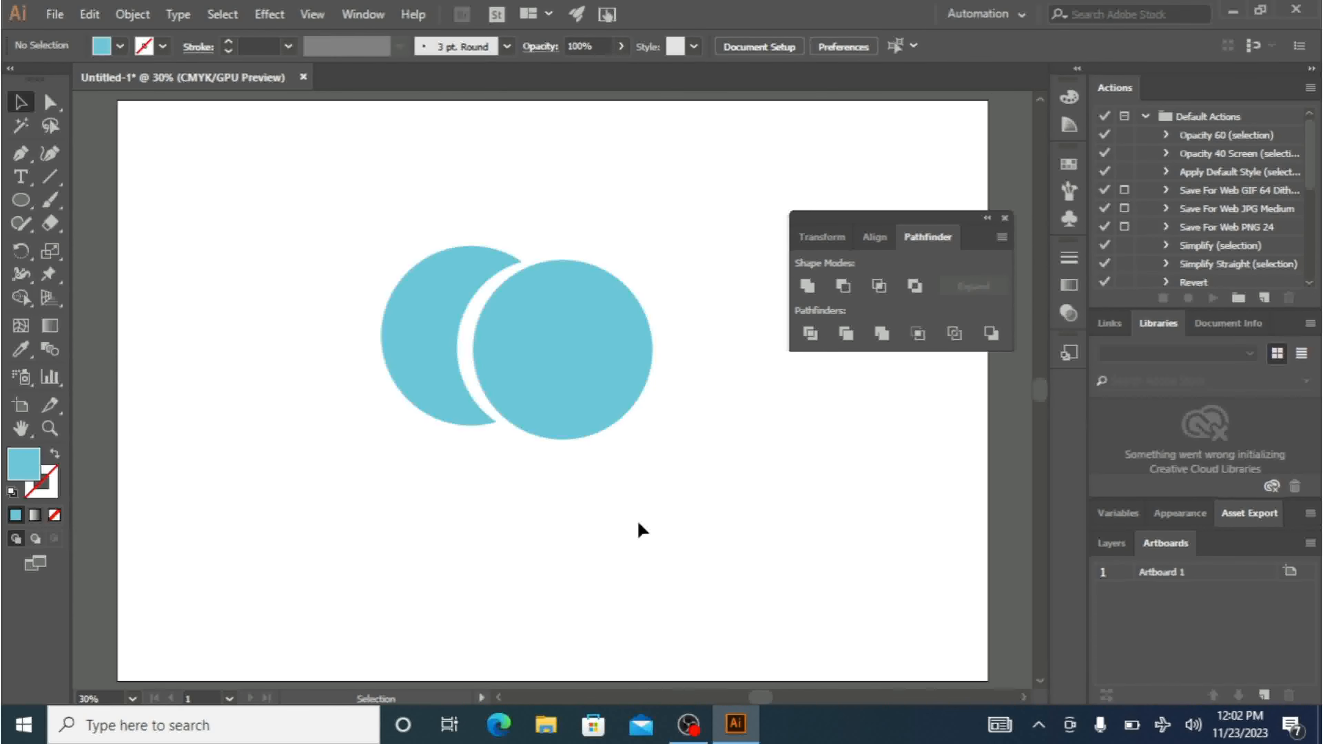
- Undo the moves, the ungrouping and the Trim operation, and deselect the circles
{"action": "key", "text": "ctrl+z"}
{"action": "key", "text": "ctrl+z"}
{"action": "key", "text": "ctrl+z"}
{"action": "key", "text": "ctrl+z"}
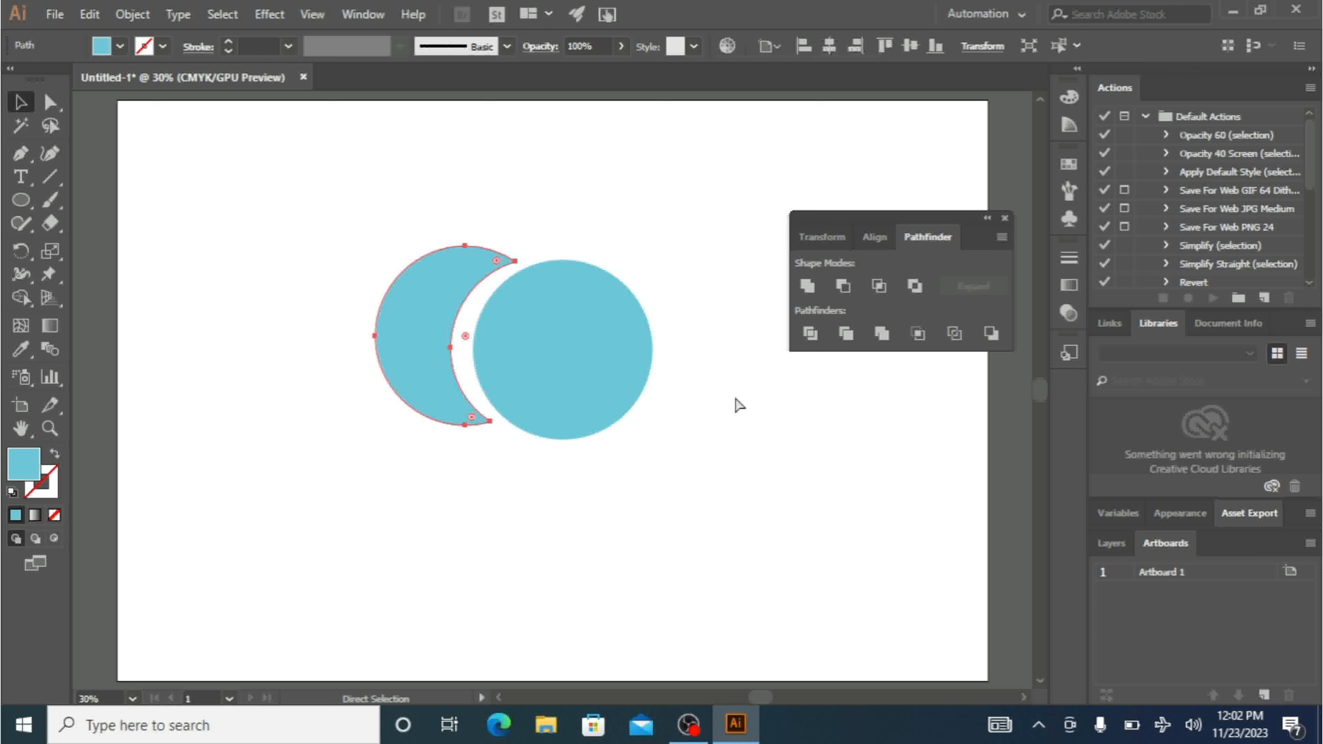
{"action": "key", "text": "ctrl+z"}
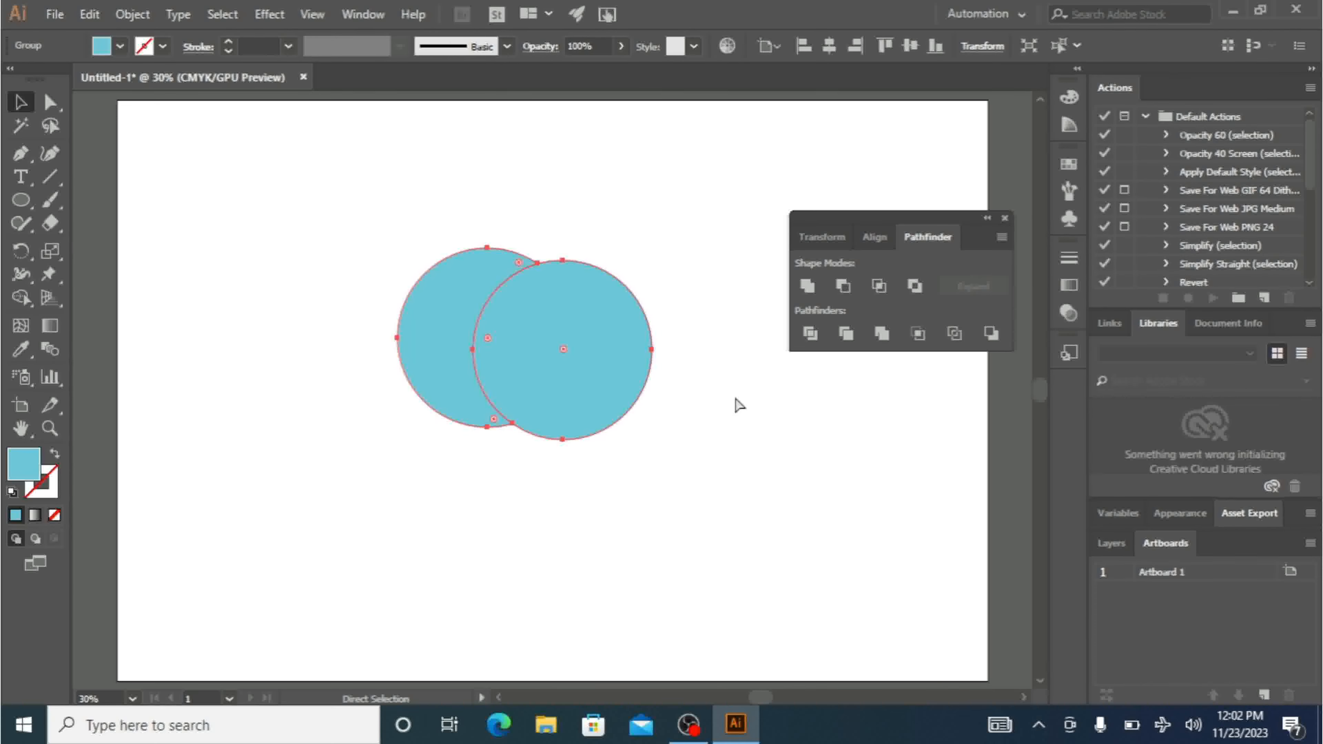
{"action": "key", "text": "ctrl+z"}
{"action": "key", "text": "ctrl+z"}
{"action": "key", "text": "ctrl+z"}
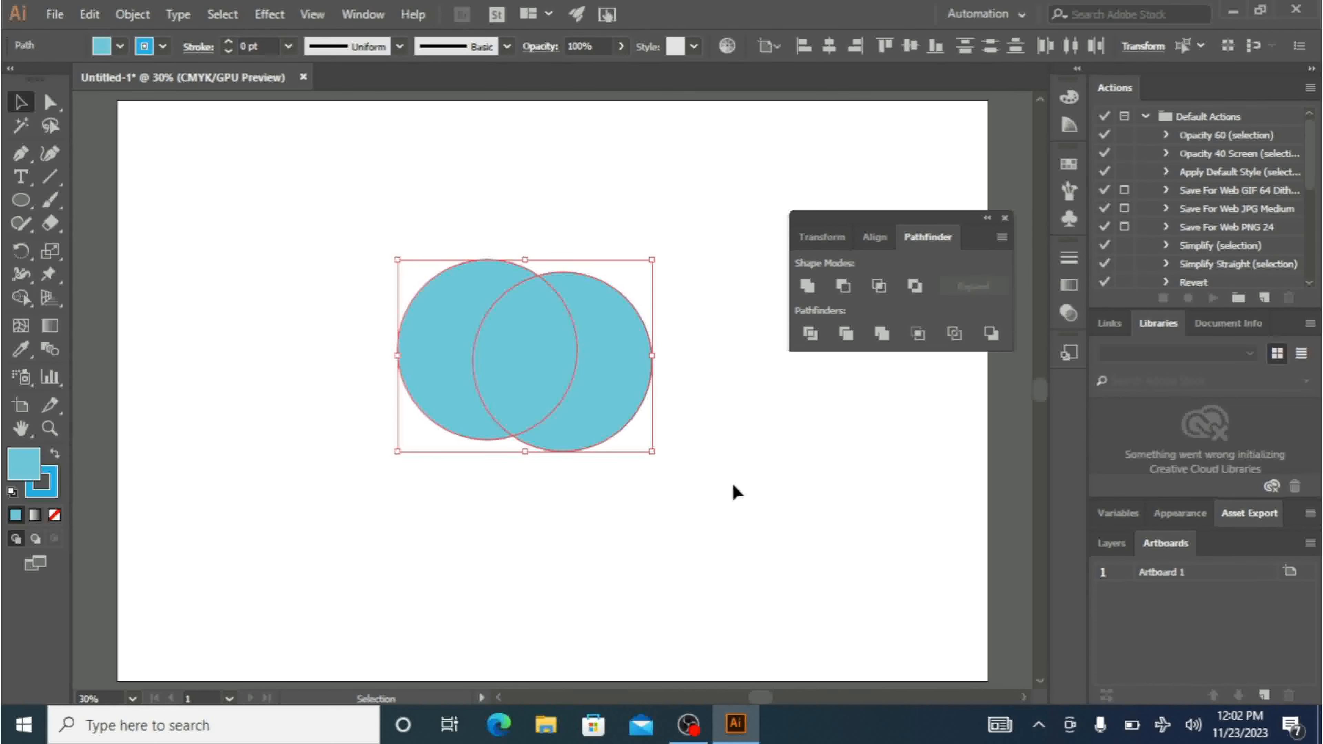
{"action": "left_click", "coordinate": [732, 485]}
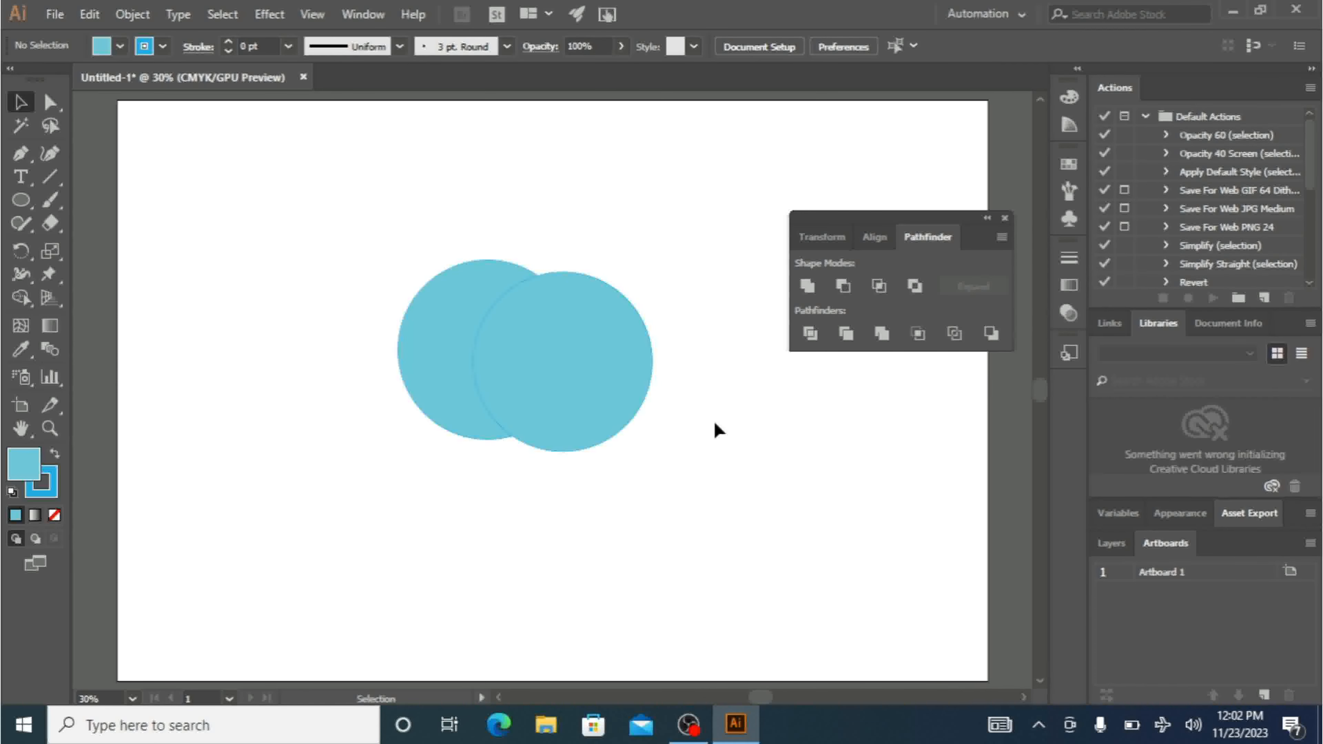
- Apply the Merge pathfinder to both circles and examine the merged outline's anchor points with the Direct Selection tool
{"action": "left_click_drag", "start_coordinate": [707, 261], "coordinate": [369, 492]}
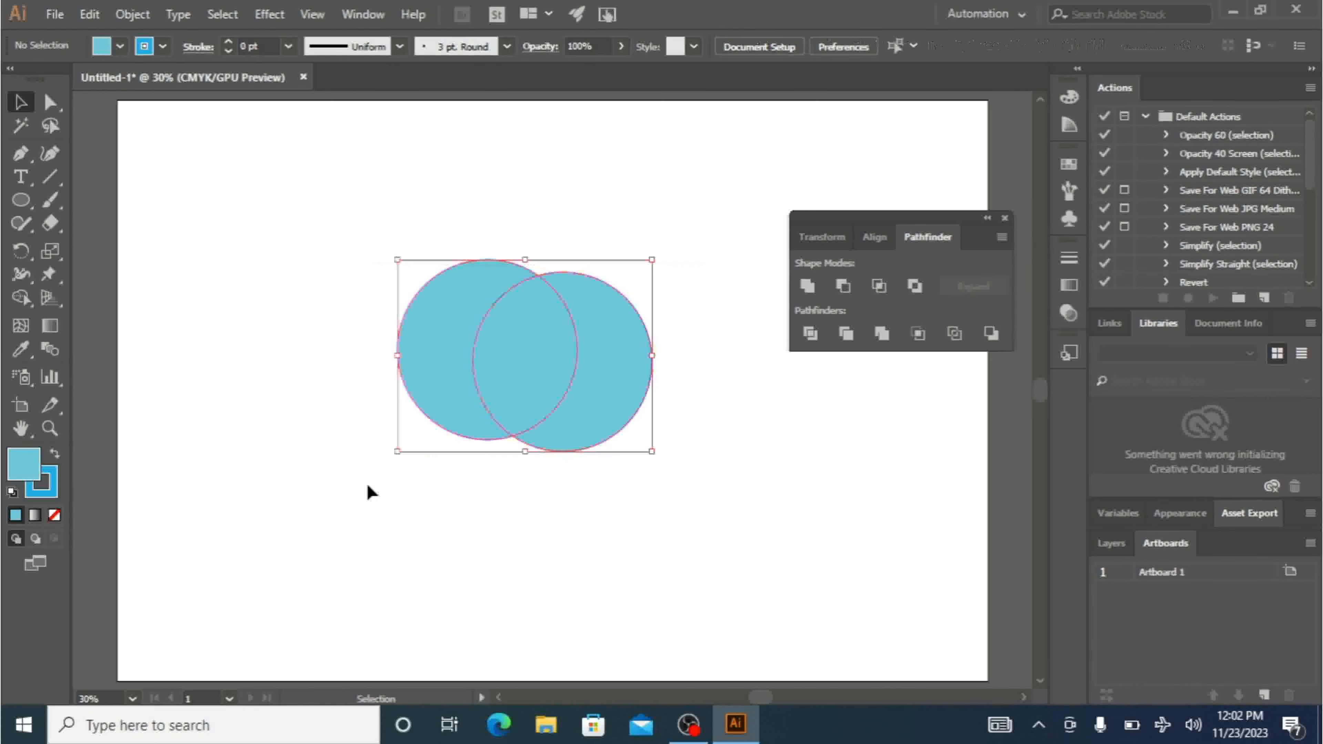
{"action": "left_click", "coordinate": [881, 333]}
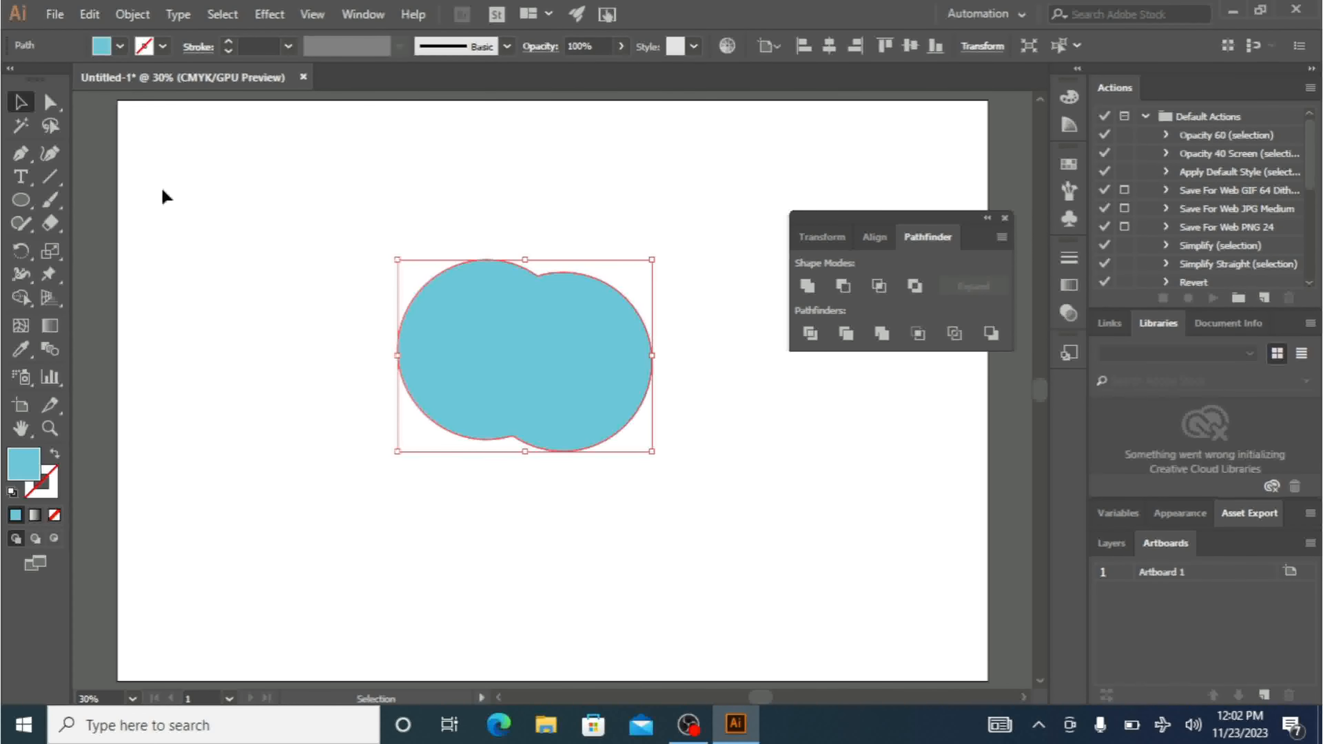
{"action": "left_click", "coordinate": [49, 103]}
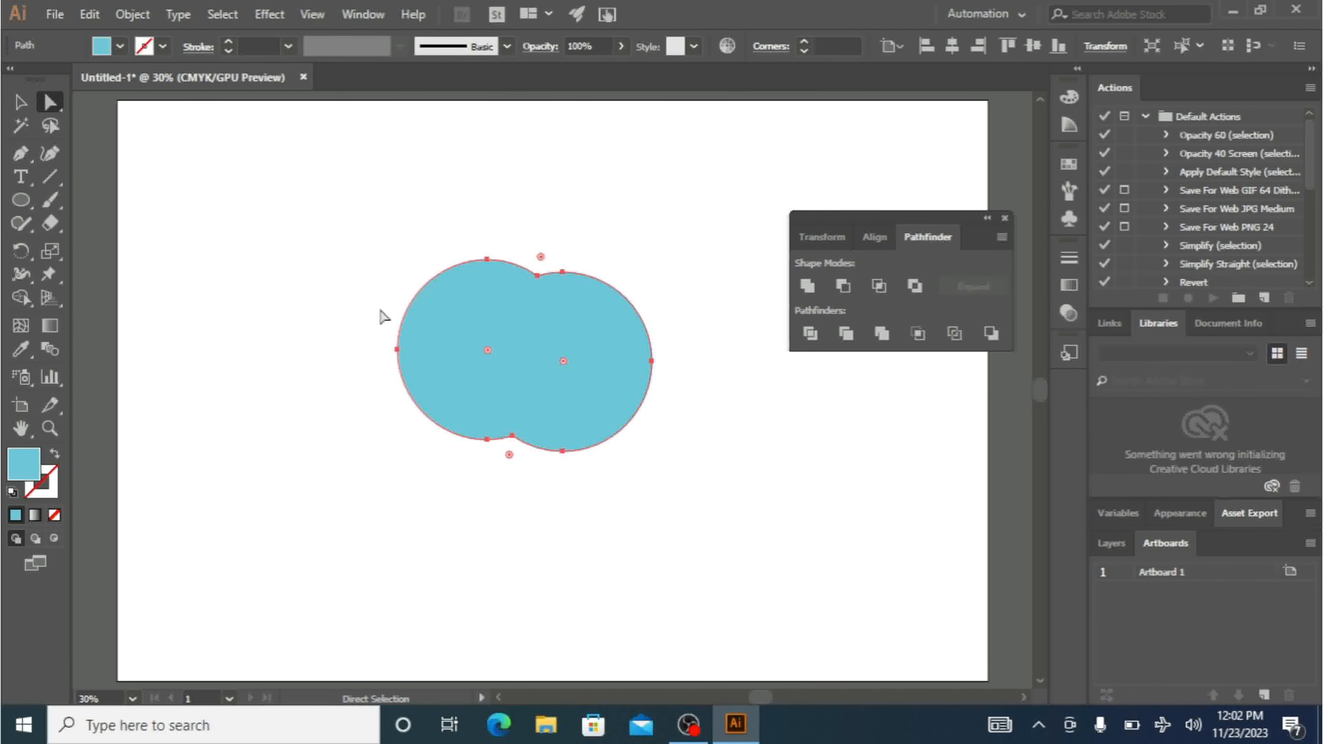
{"action": "left_click_drag", "start_coordinate": [537, 275], "coordinate": [539, 281]}
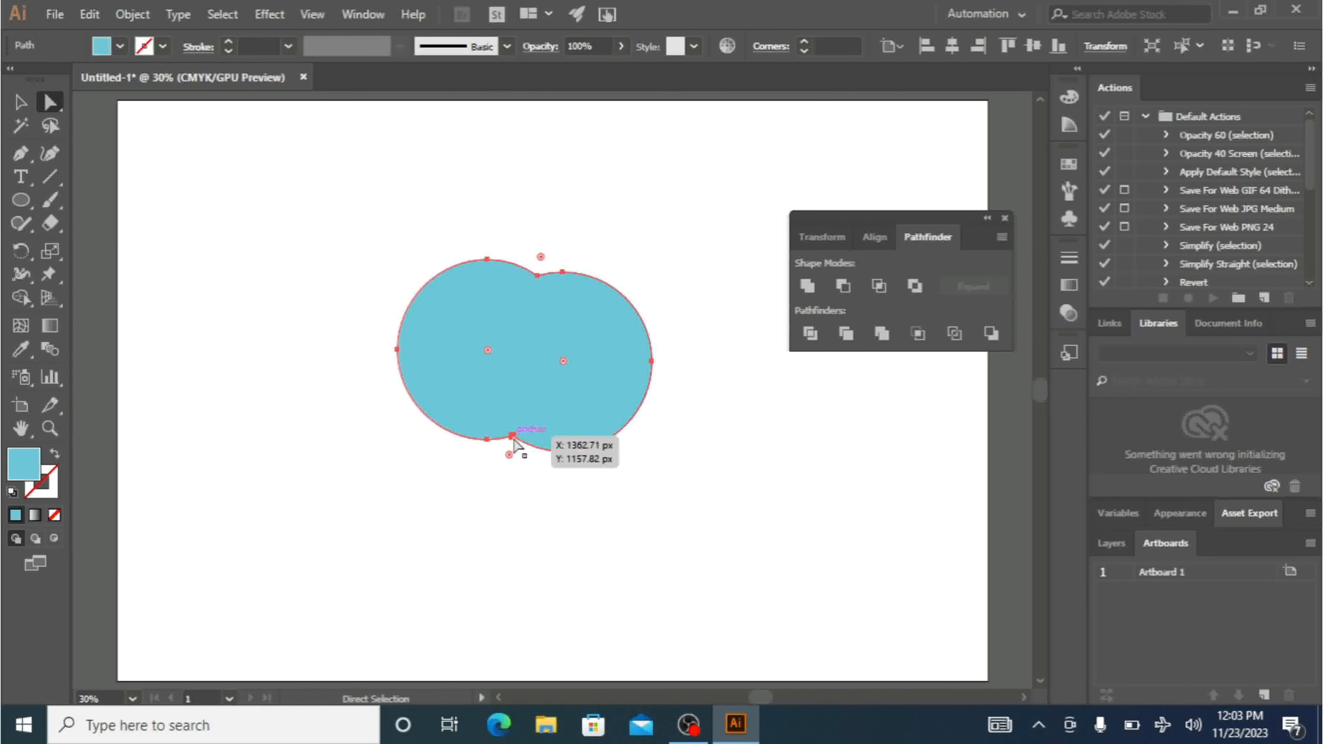
- Return to the Selection tool, undo the Merge operation and deselect the circles
{"action": "left_click", "coordinate": [19, 105]}
{"action": "left_click", "coordinate": [348, 482]}
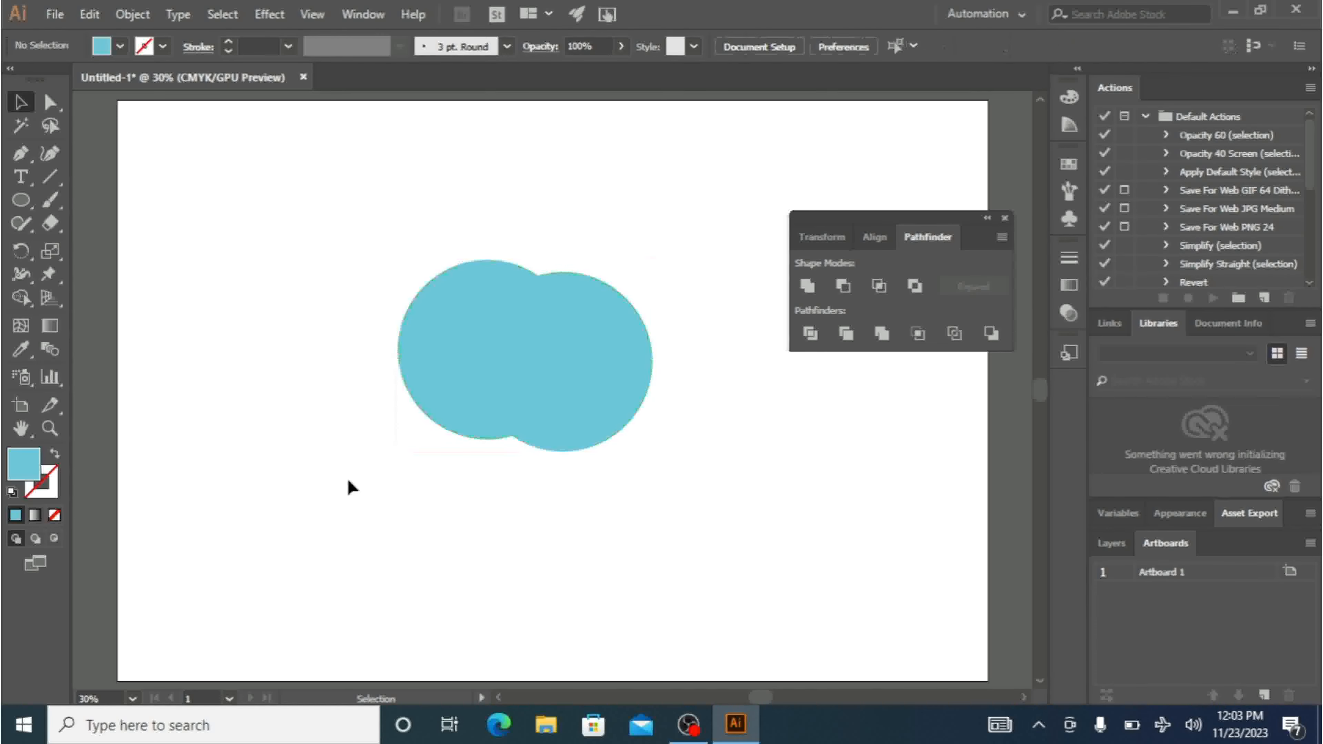
{"action": "key", "text": "ctrl+a"}
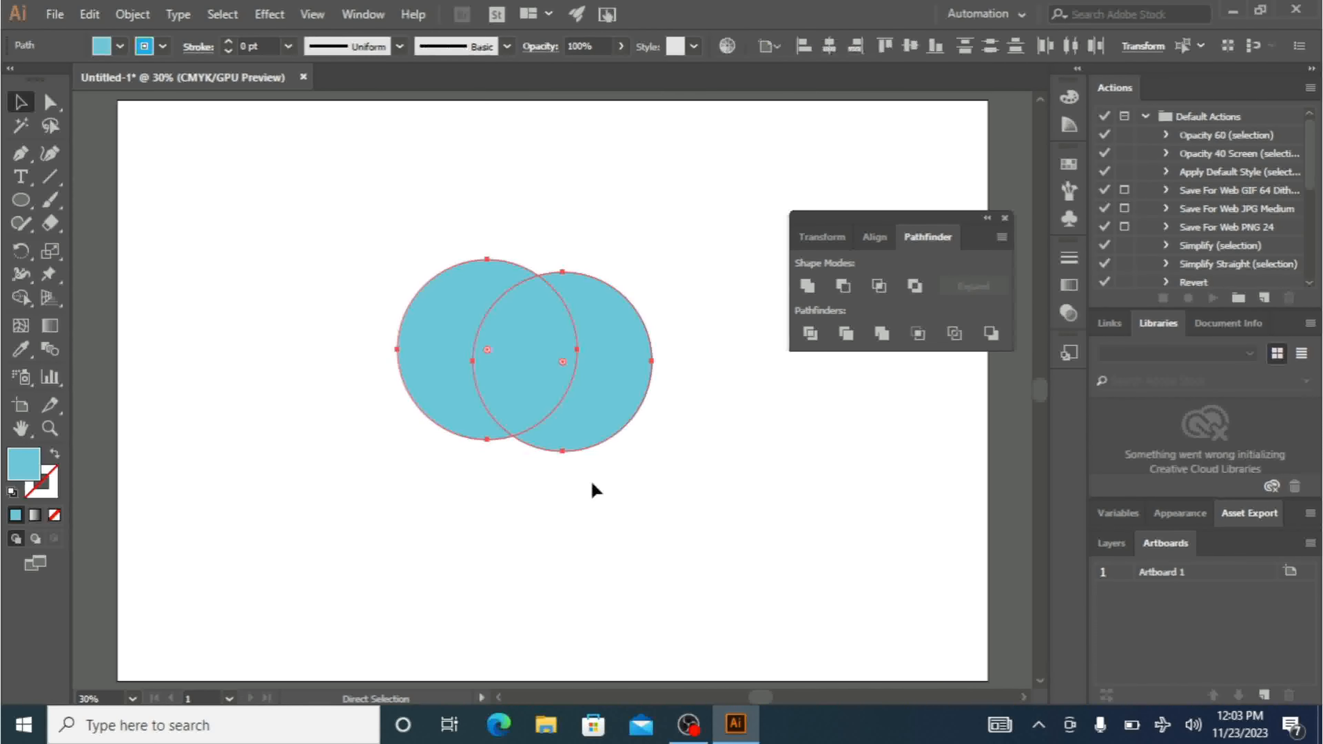
{"action": "left_click", "coordinate": [625, 528]}
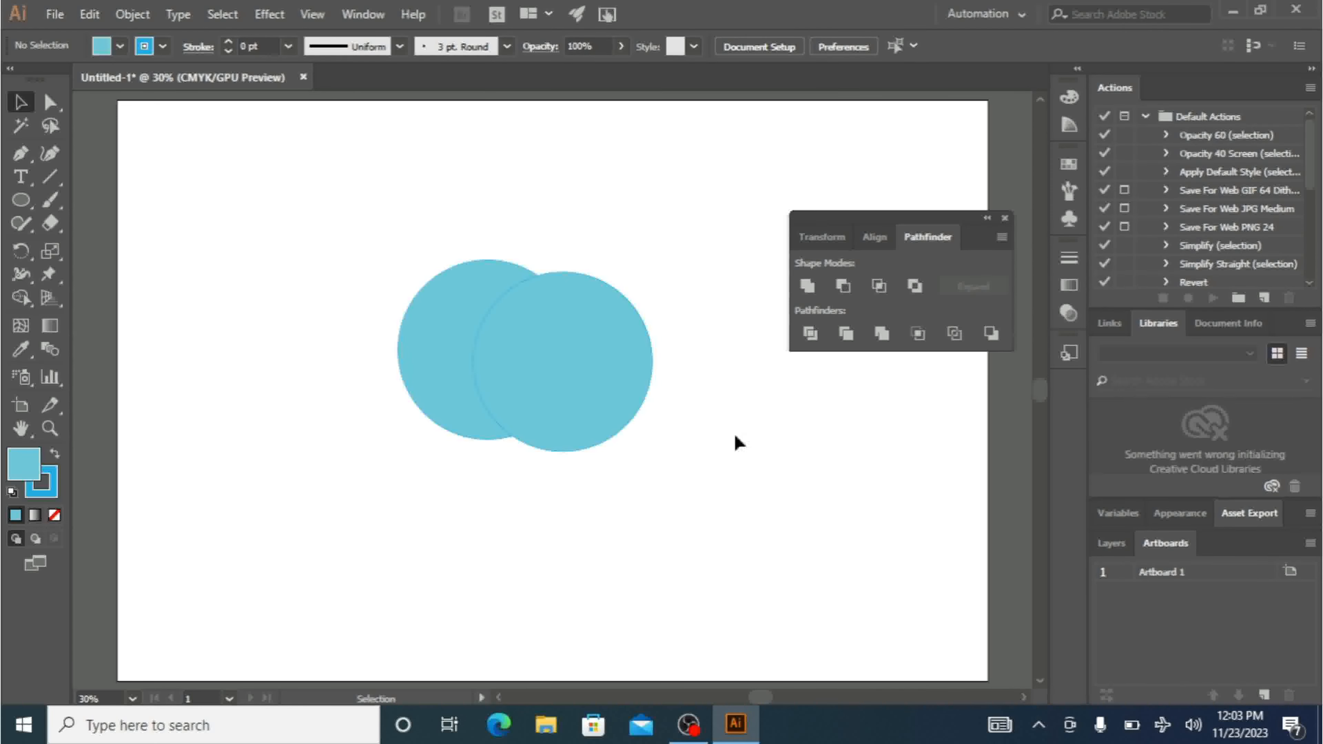
- Try the Crop pathfinder on both circles with the right circle in front, and undo it
{"action": "left_click_drag", "start_coordinate": [676, 244], "coordinate": [358, 445]}
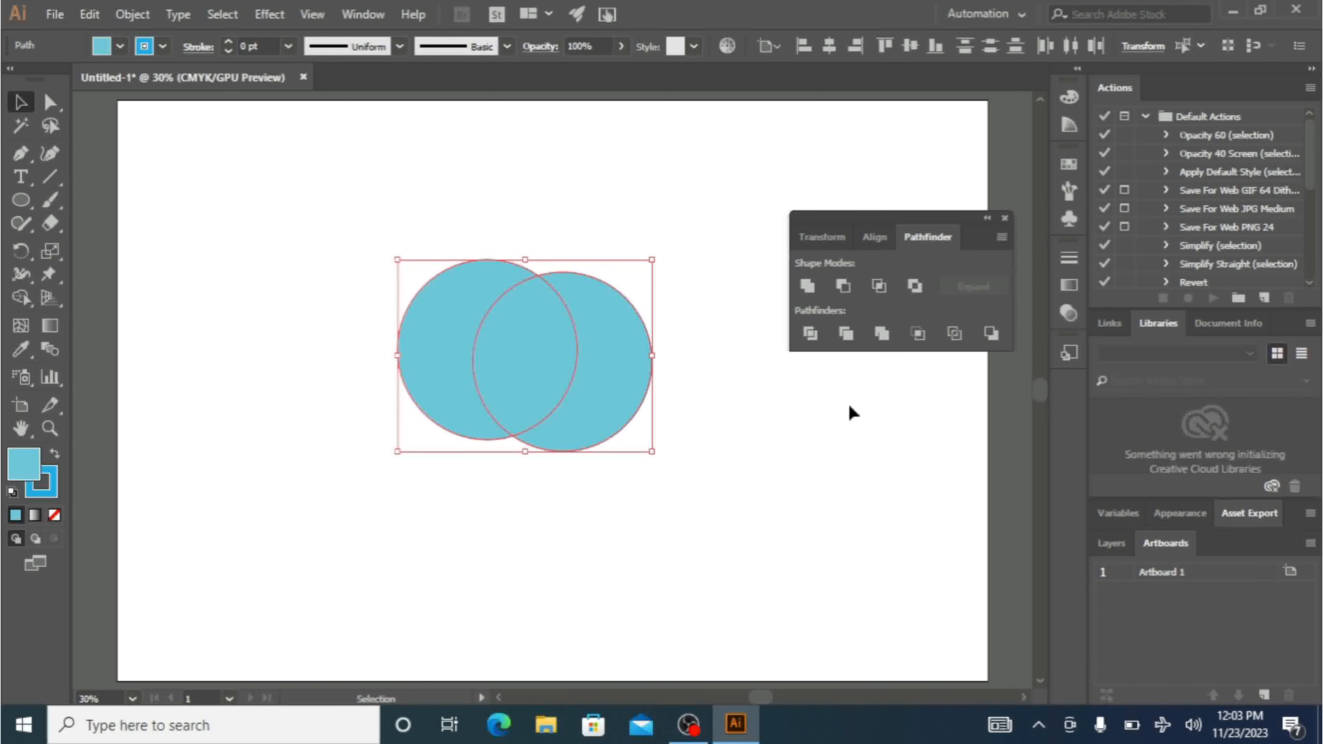
{"action": "left_click", "coordinate": [918, 336]}
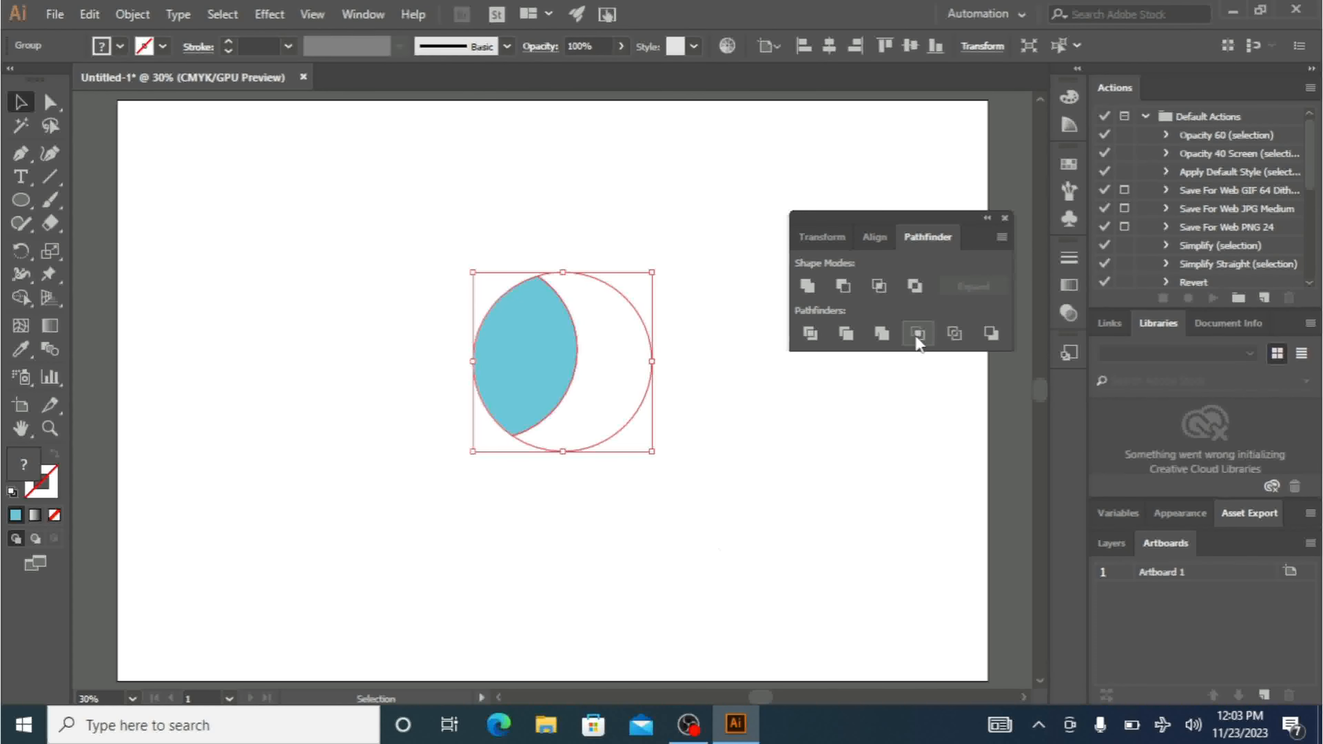
{"action": "left_click", "coordinate": [710, 536]}
{"action": "left_click", "coordinate": [552, 390]}
{"action": "key", "text": "ctrl+z"}
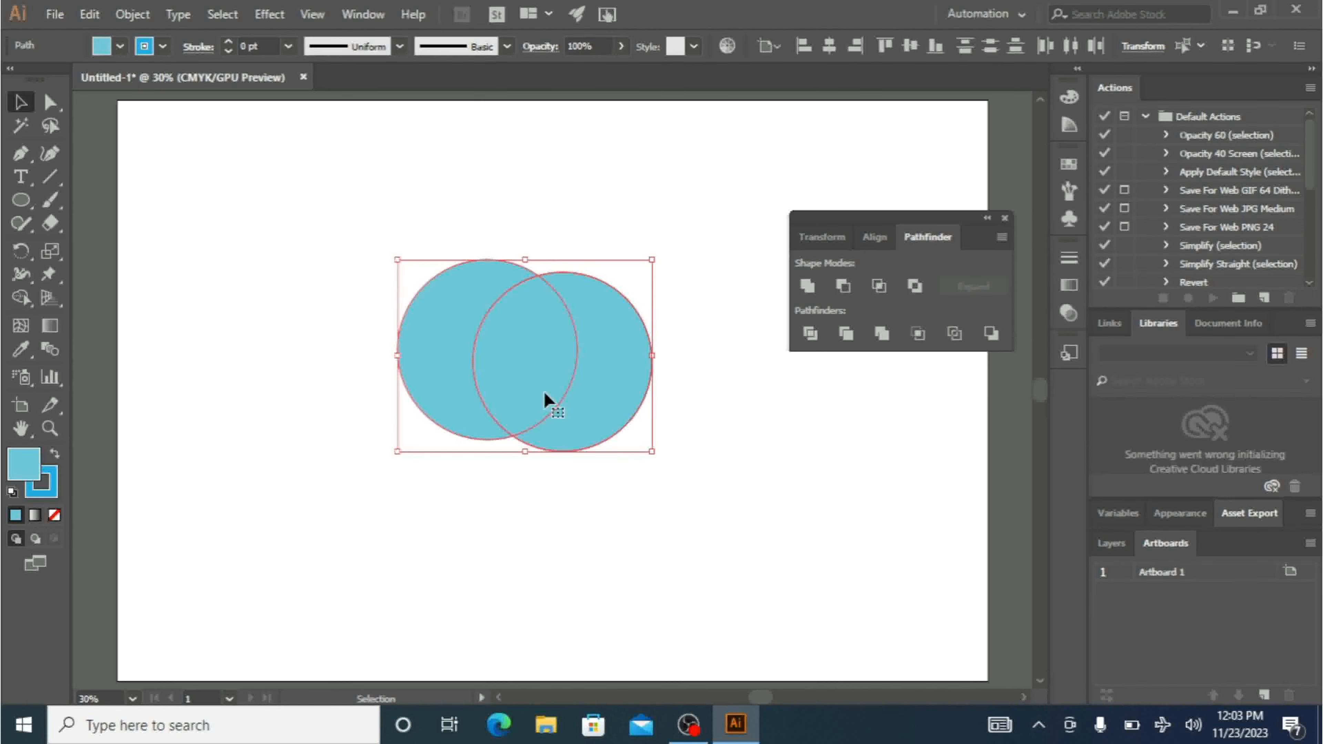
- Select only the right circle and send it to the back of the stacking order
{"action": "left_click", "coordinate": [551, 488]}
{"action": "left_click", "coordinate": [615, 371]}
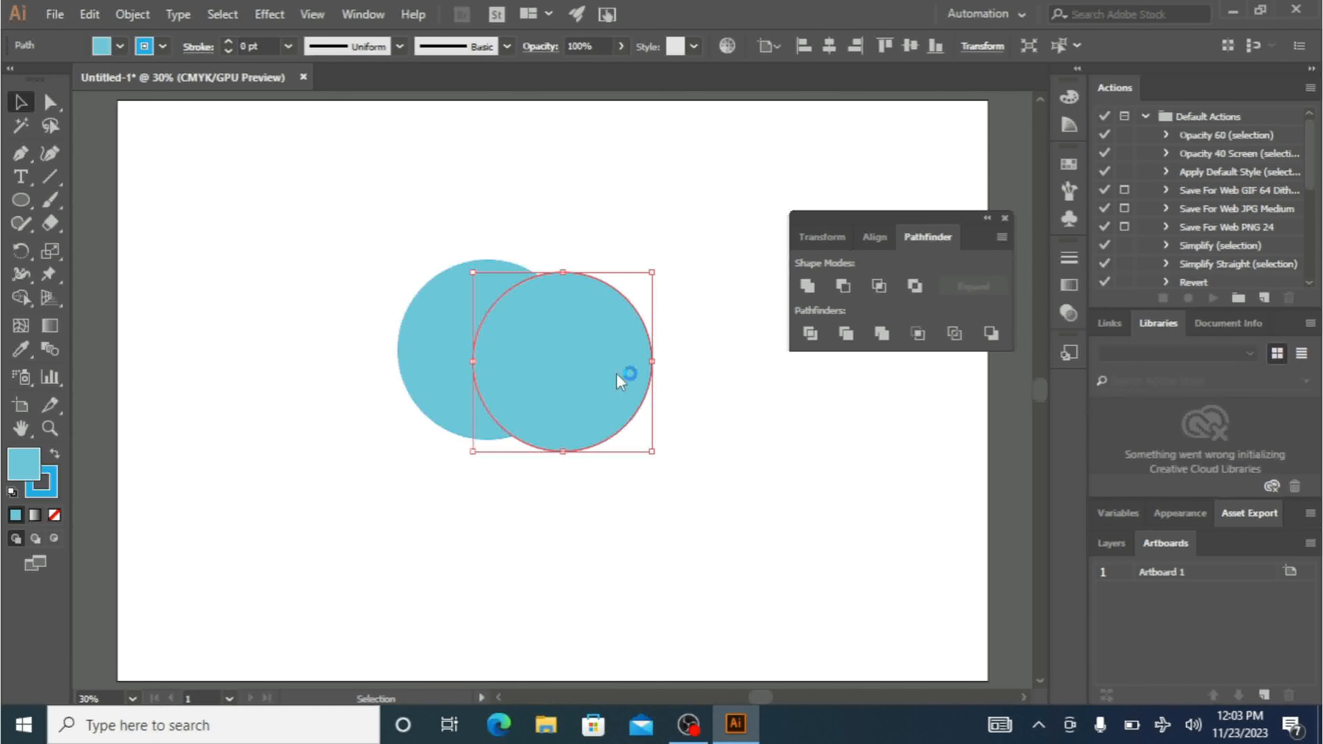
{"action": "right_click", "coordinate": [616, 373]}
{"action": "mouse_move", "coordinate": [722, 615]}
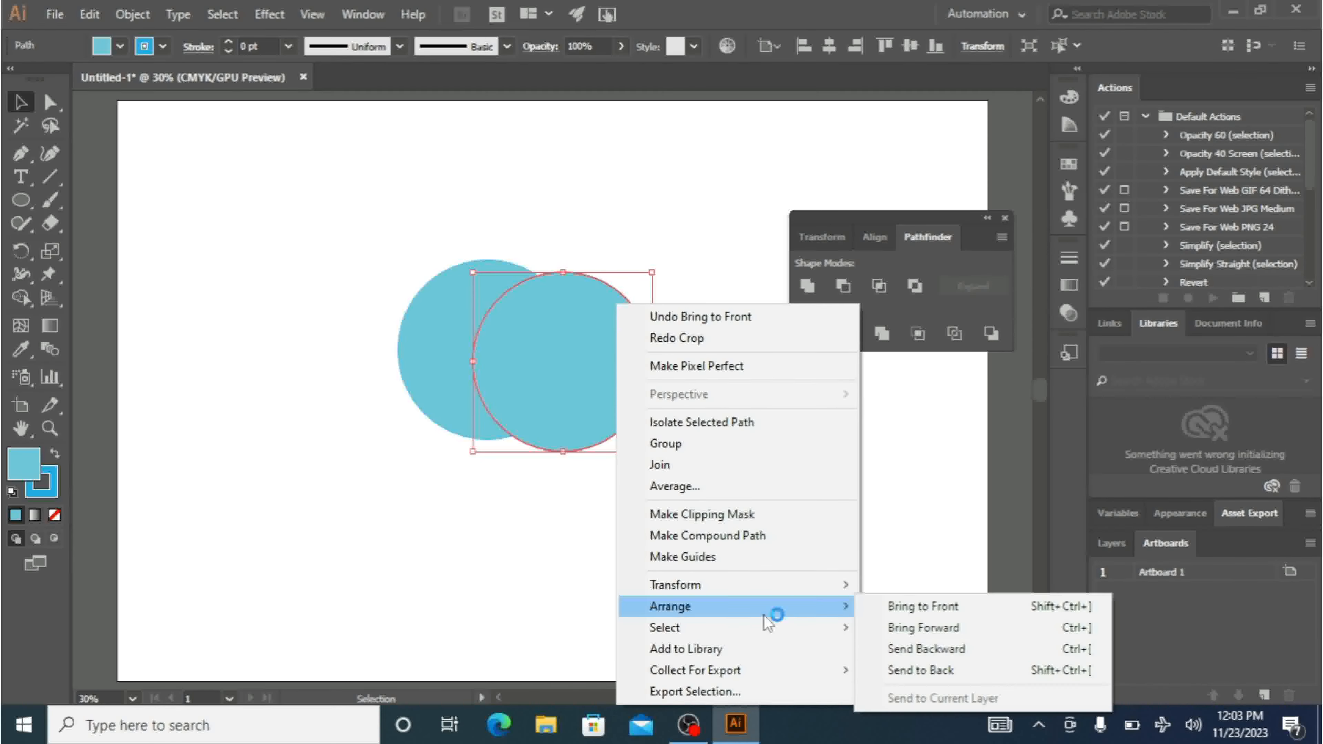
{"action": "left_click", "coordinate": [906, 664]}
- Try the Crop pathfinder on both circles with the left circle in front, undo it and deselect
{"action": "left_click_drag", "start_coordinate": [652, 565], "coordinate": [325, 215]}
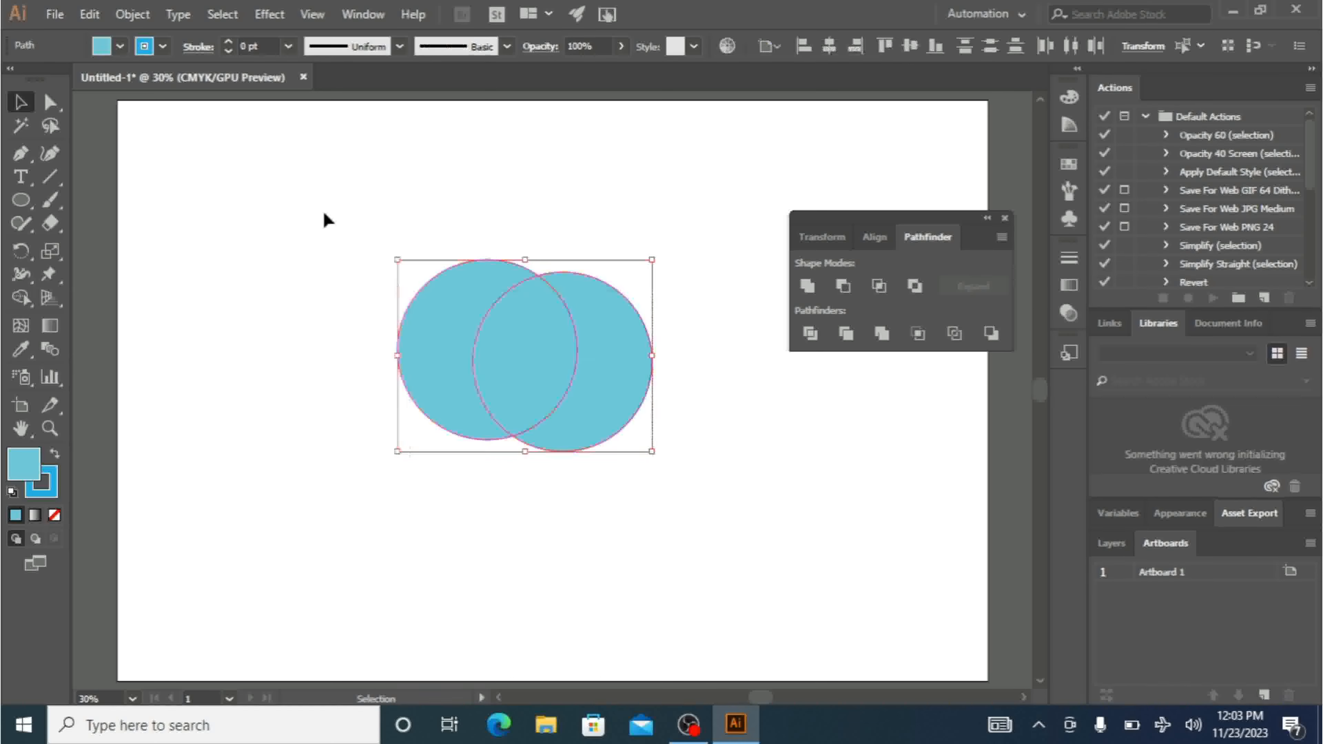
{"action": "left_click", "coordinate": [918, 334]}
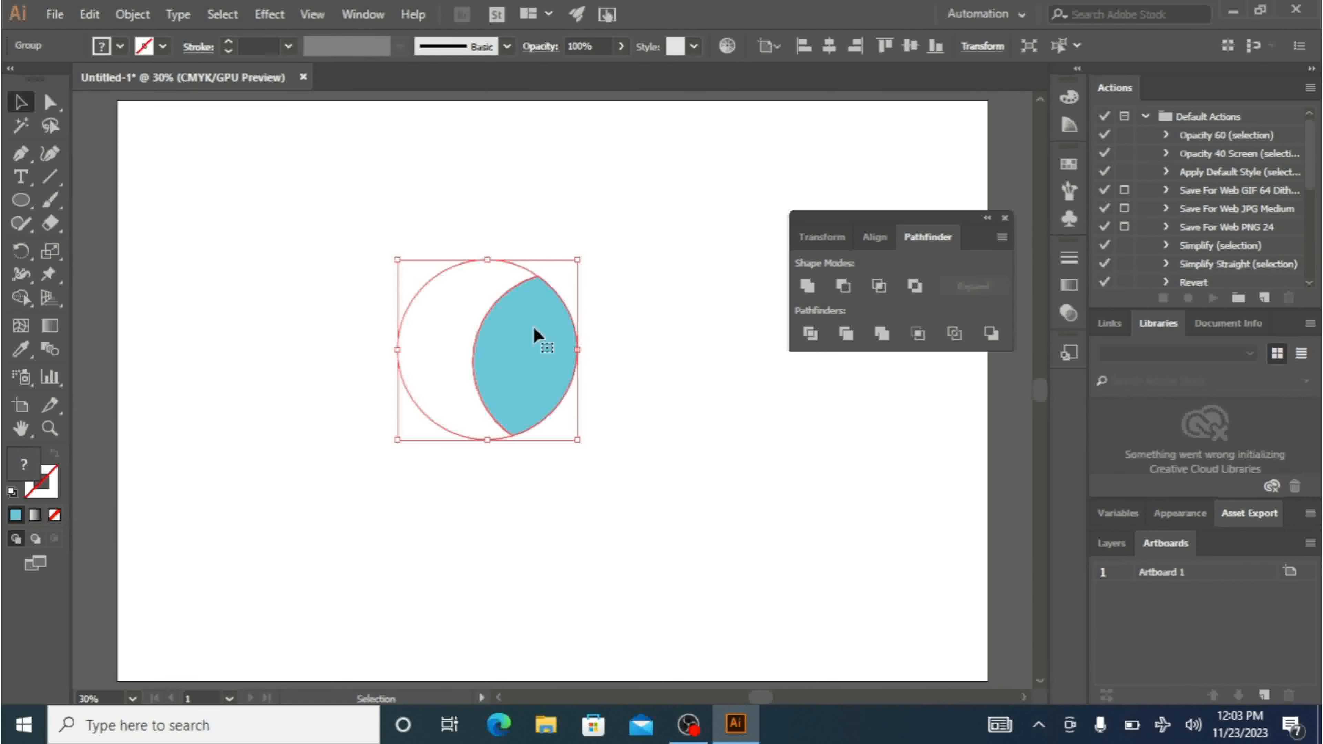
{"action": "key", "text": "ctrl+z"}
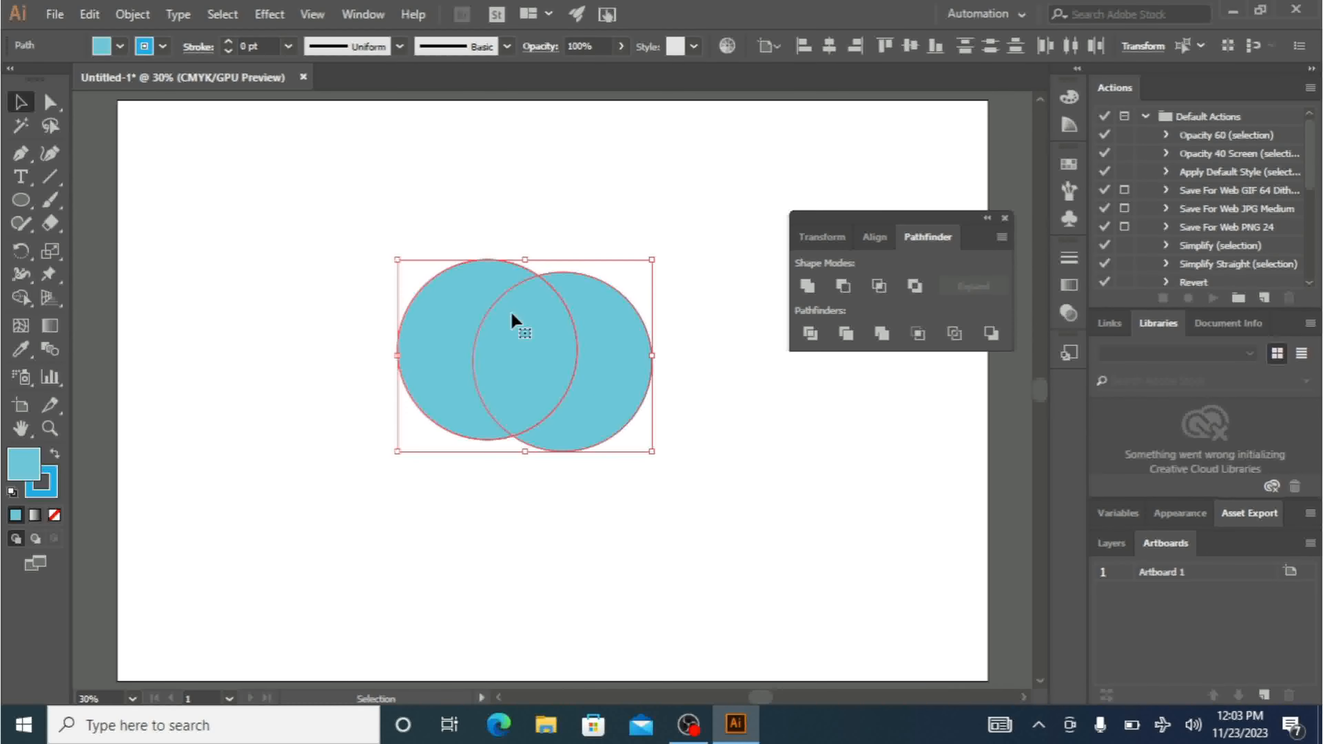
{"action": "left_click", "coordinate": [674, 514]}
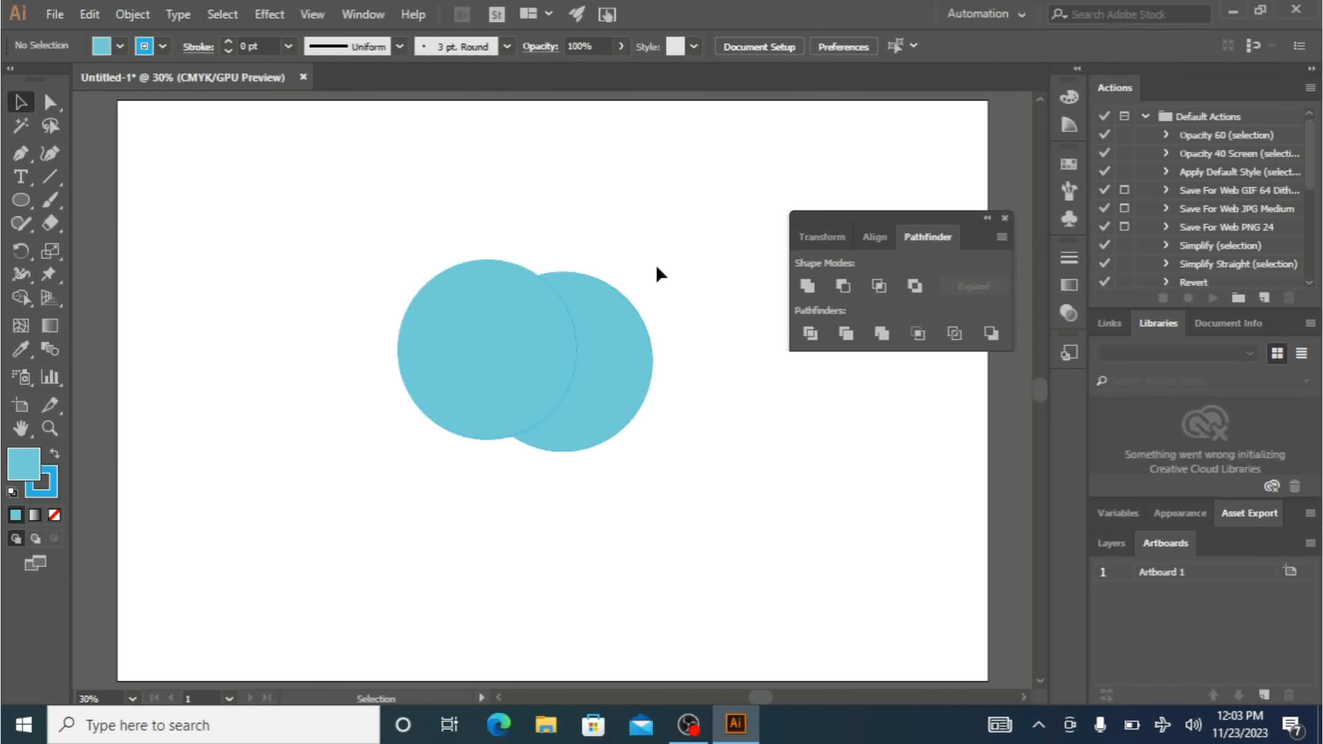
- Apply the Outline pathfinder to both circles, then select the outlined group to check it and deselect
{"action": "left_click_drag", "start_coordinate": [654, 275], "coordinate": [405, 443]}
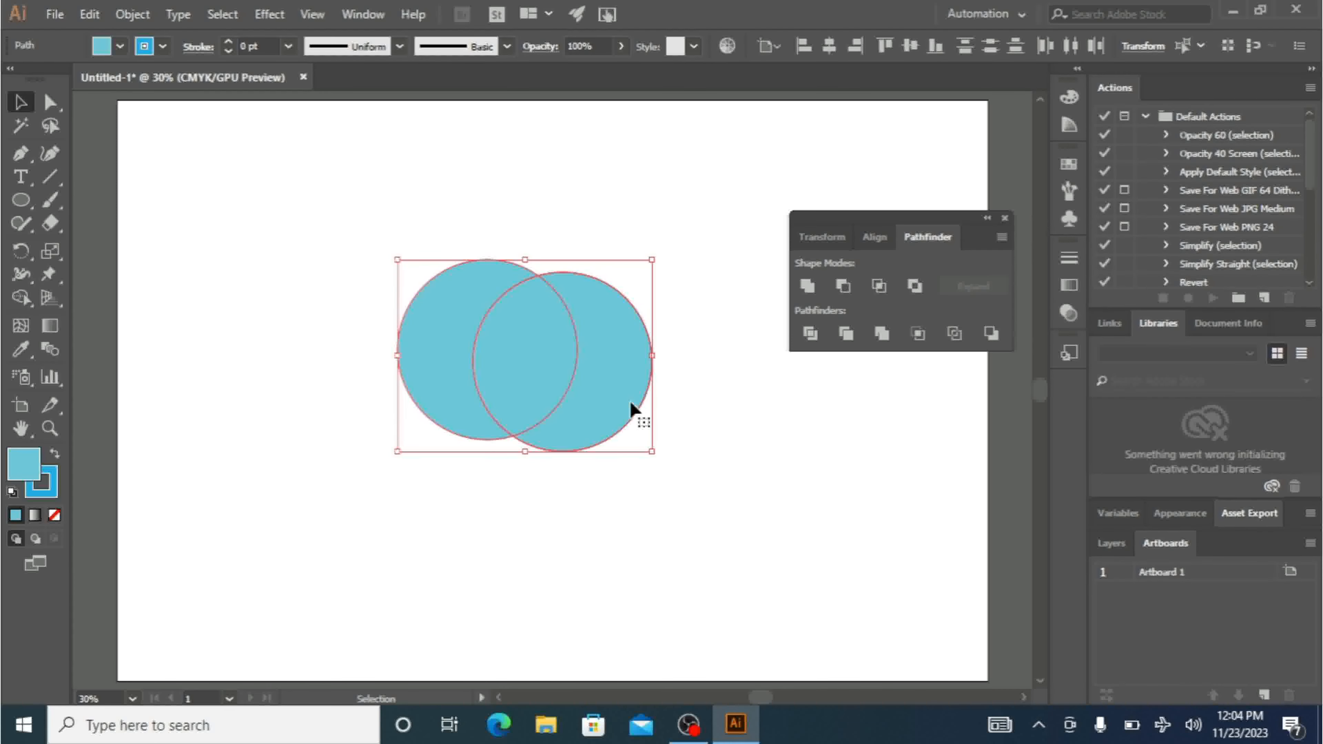
{"action": "left_click", "coordinate": [954, 334]}
{"action": "left_click", "coordinate": [662, 512]}
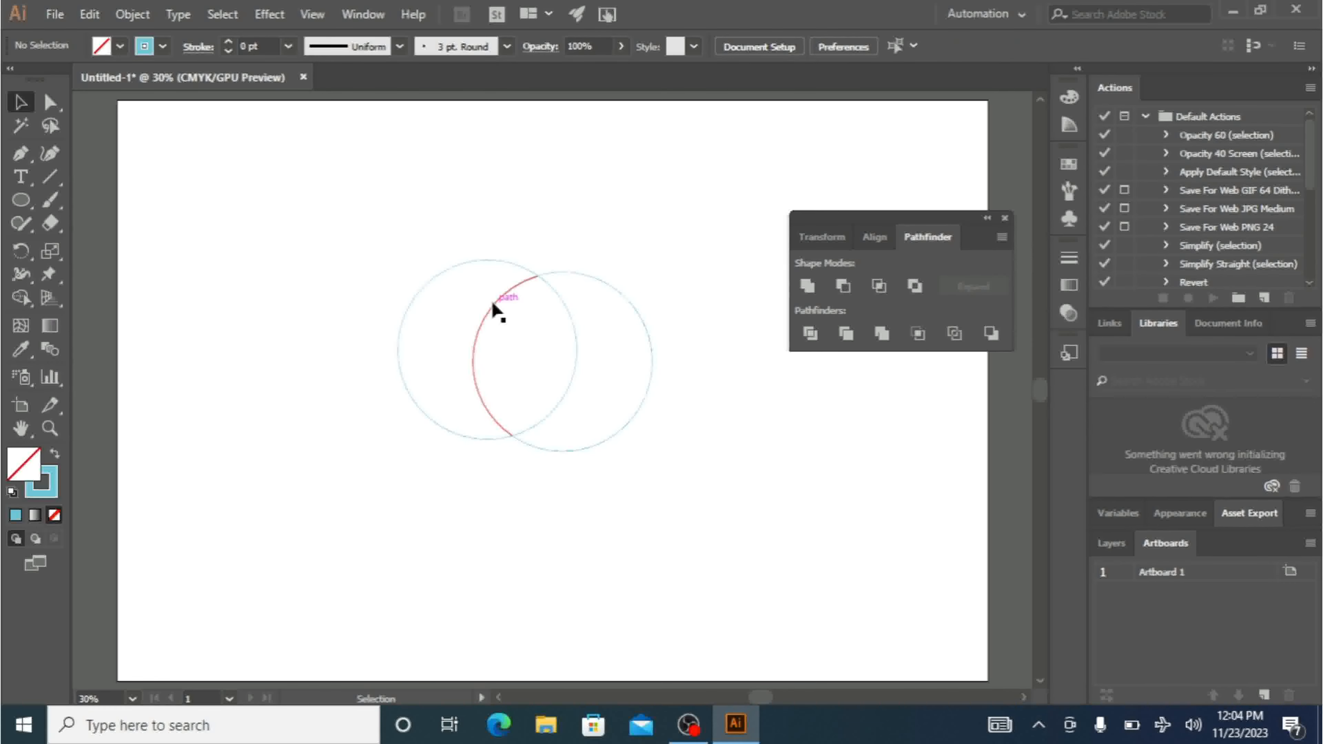
{"action": "left_click", "coordinate": [481, 321]}
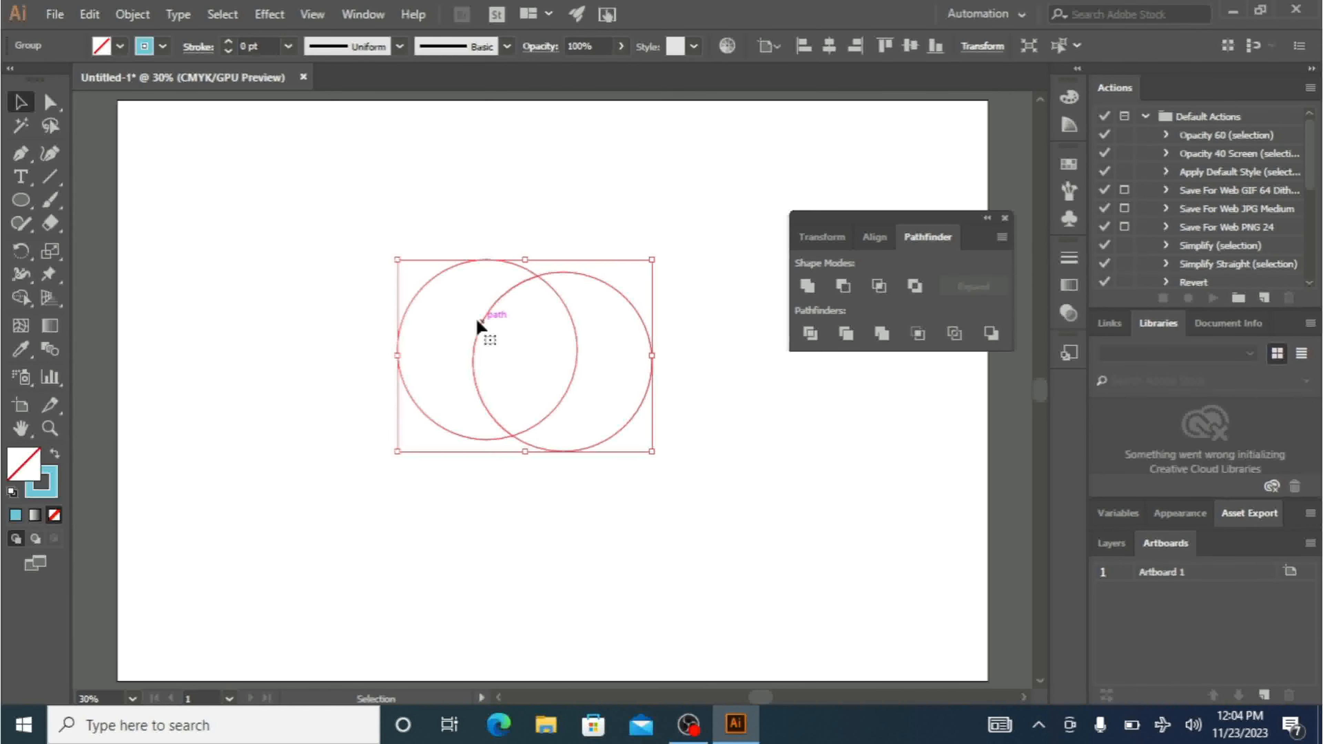
{"action": "left_click", "coordinate": [643, 536]}
- Reselect the outlined group and undo the Outline operation on the two circles
{"action": "left_click_drag", "start_coordinate": [631, 176], "coordinate": [411, 426]}
{"action": "left_click", "coordinate": [688, 490]}
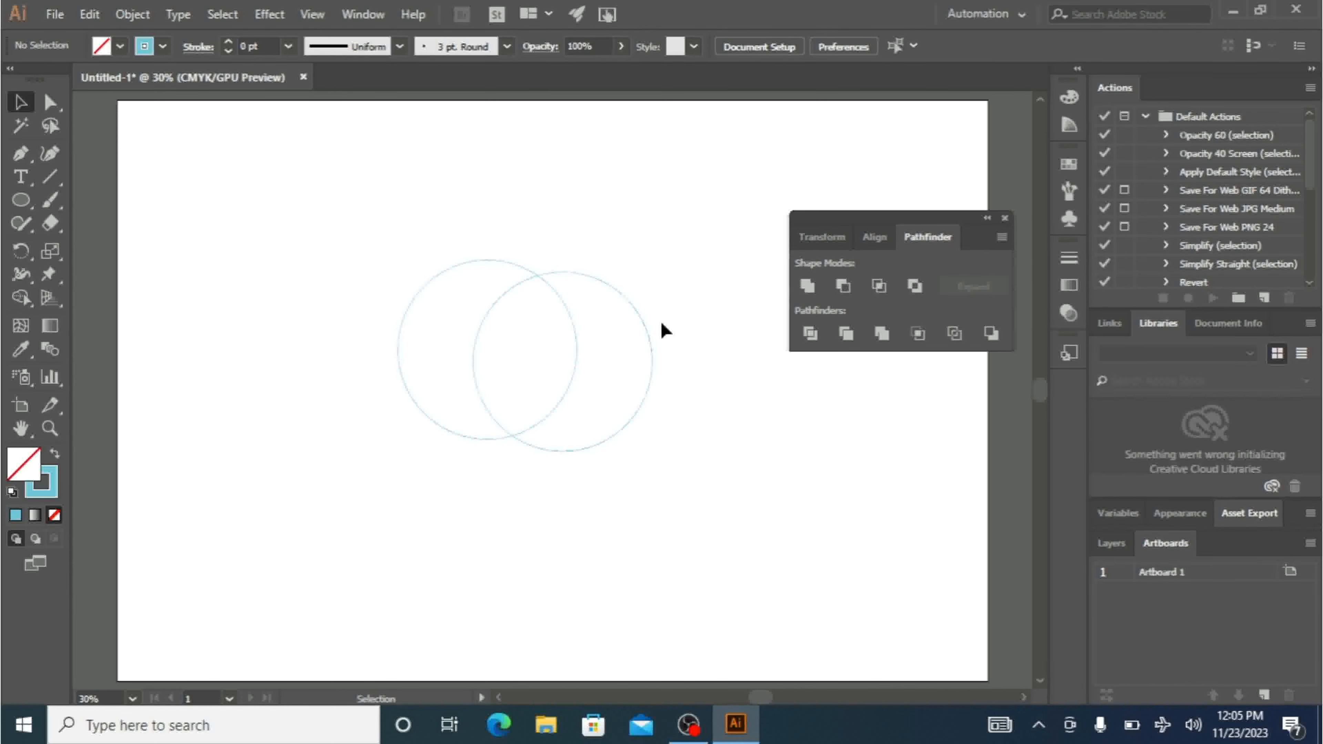
{"action": "left_click_drag", "start_coordinate": [667, 199], "coordinate": [455, 472]}
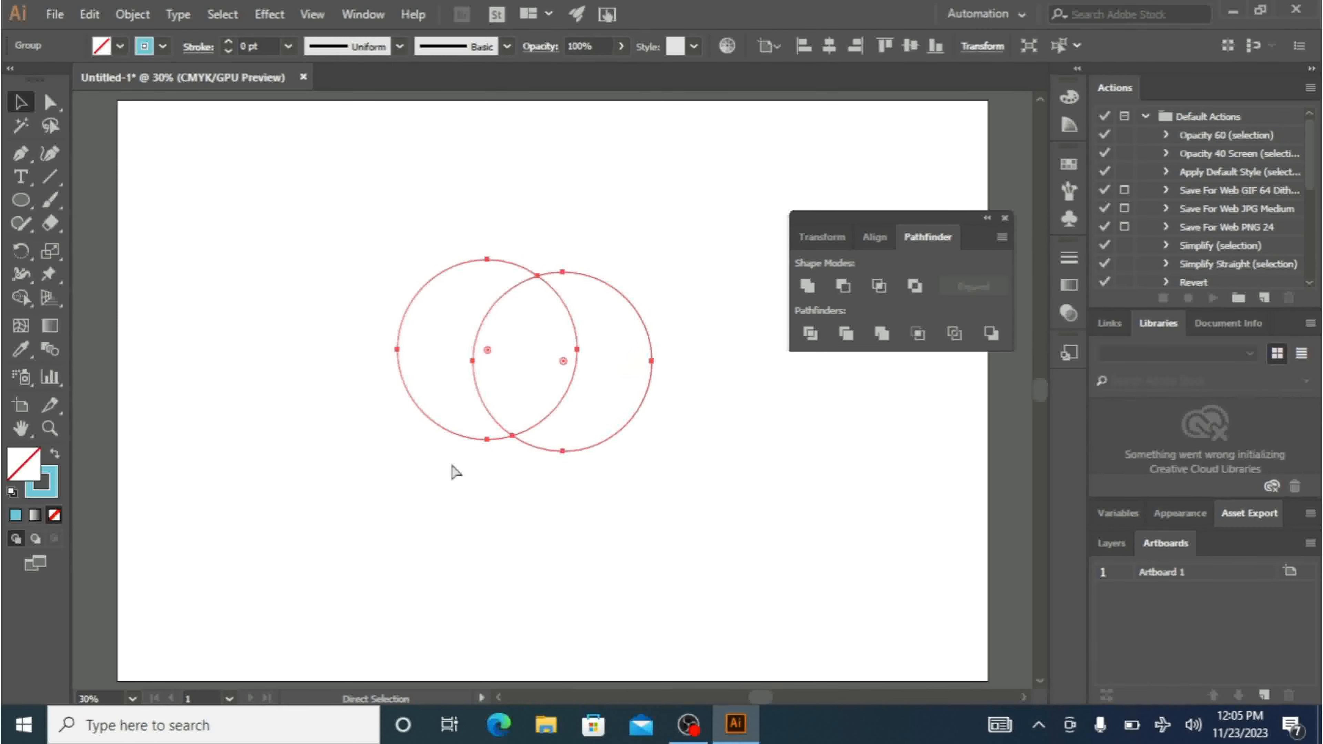
{"action": "key", "text": "ctrl+z"}
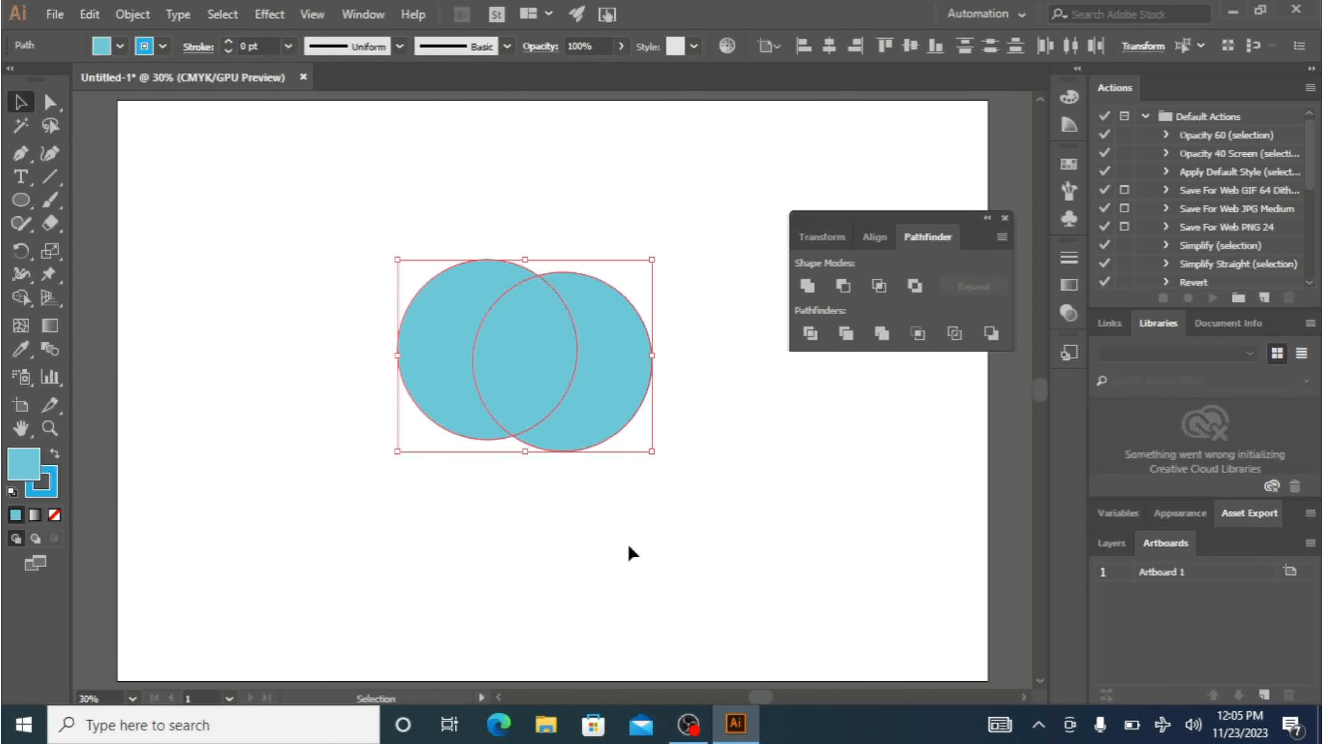
- Try the Minus Back pathfinder on both circles, undo it and deselect them
{"action": "left_click", "coordinate": [990, 334]}
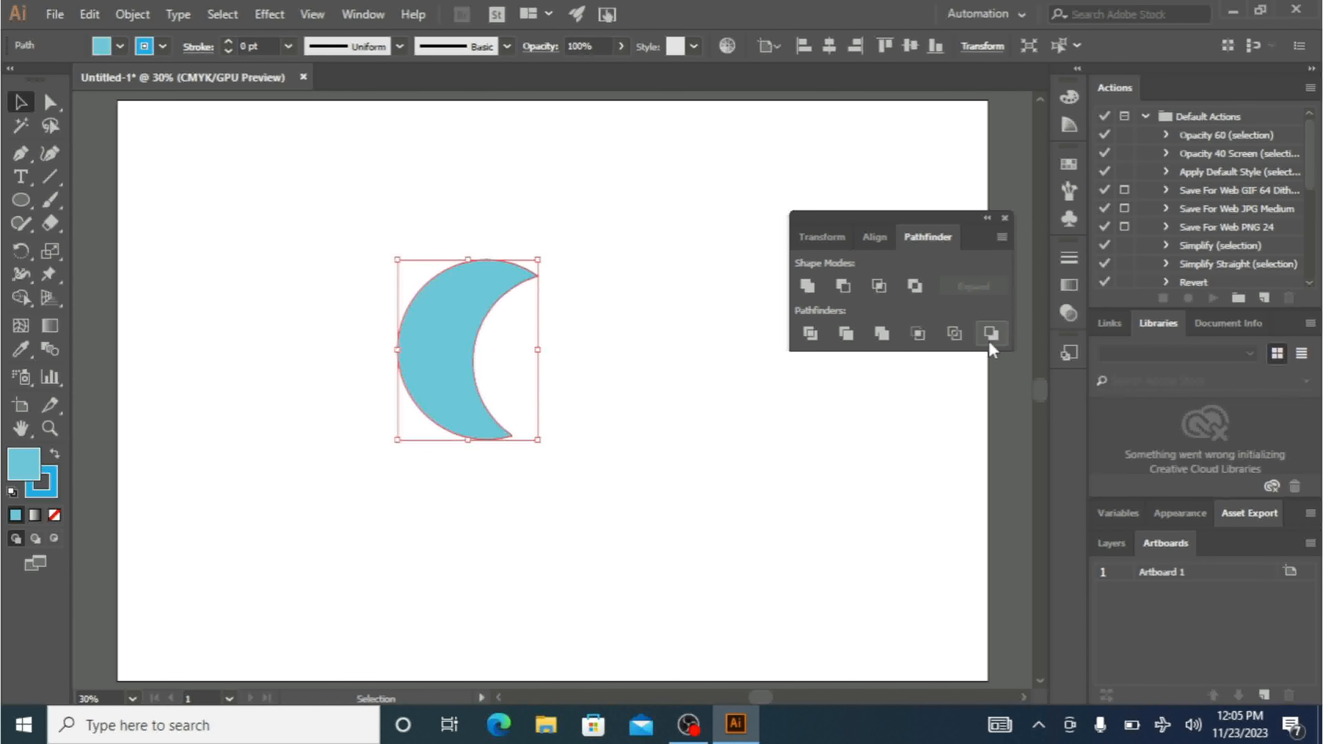
{"action": "key", "text": "ctrl+z"}
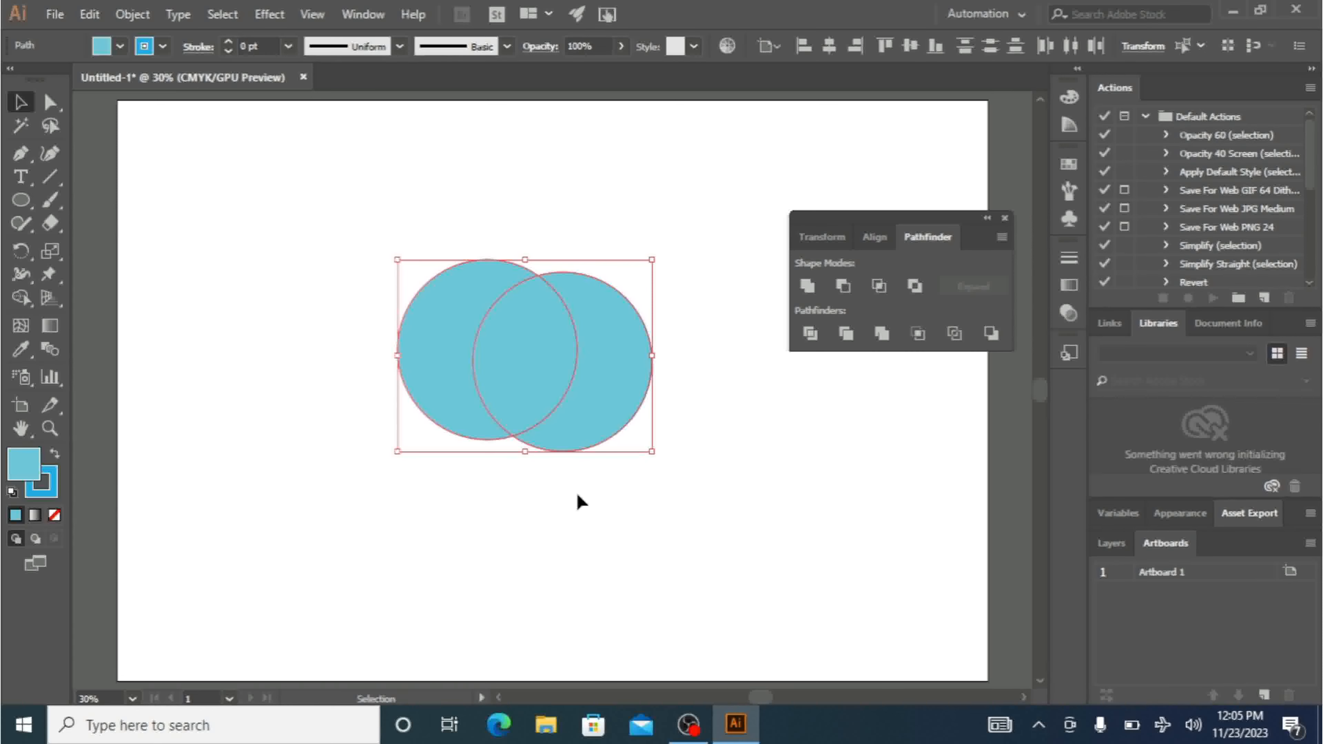
{"action": "left_click", "coordinate": [614, 490]}
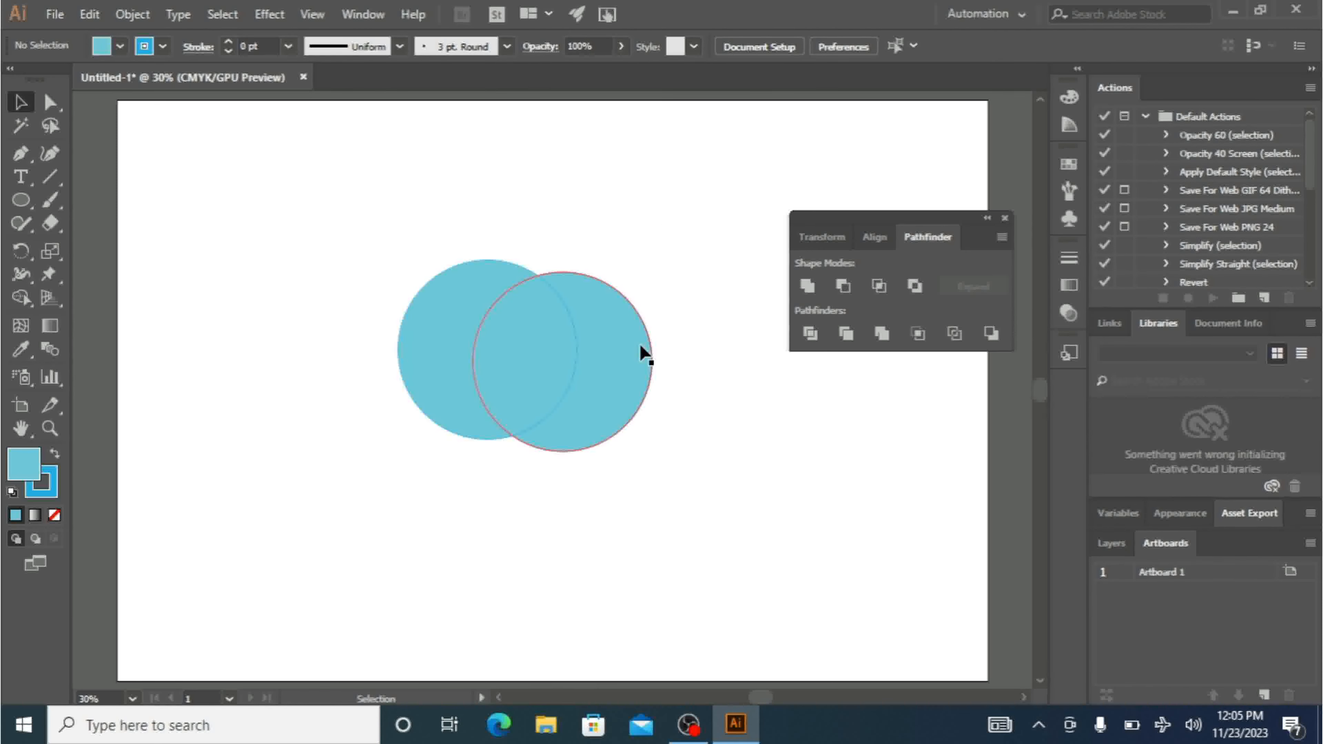
- Apply the Minus Back pathfinder to both circles to leave the left crescent, and deselect the result
{"action": "left_click_drag", "start_coordinate": [674, 158], "coordinate": [426, 508]}
{"action": "left_click", "coordinate": [955, 334]}
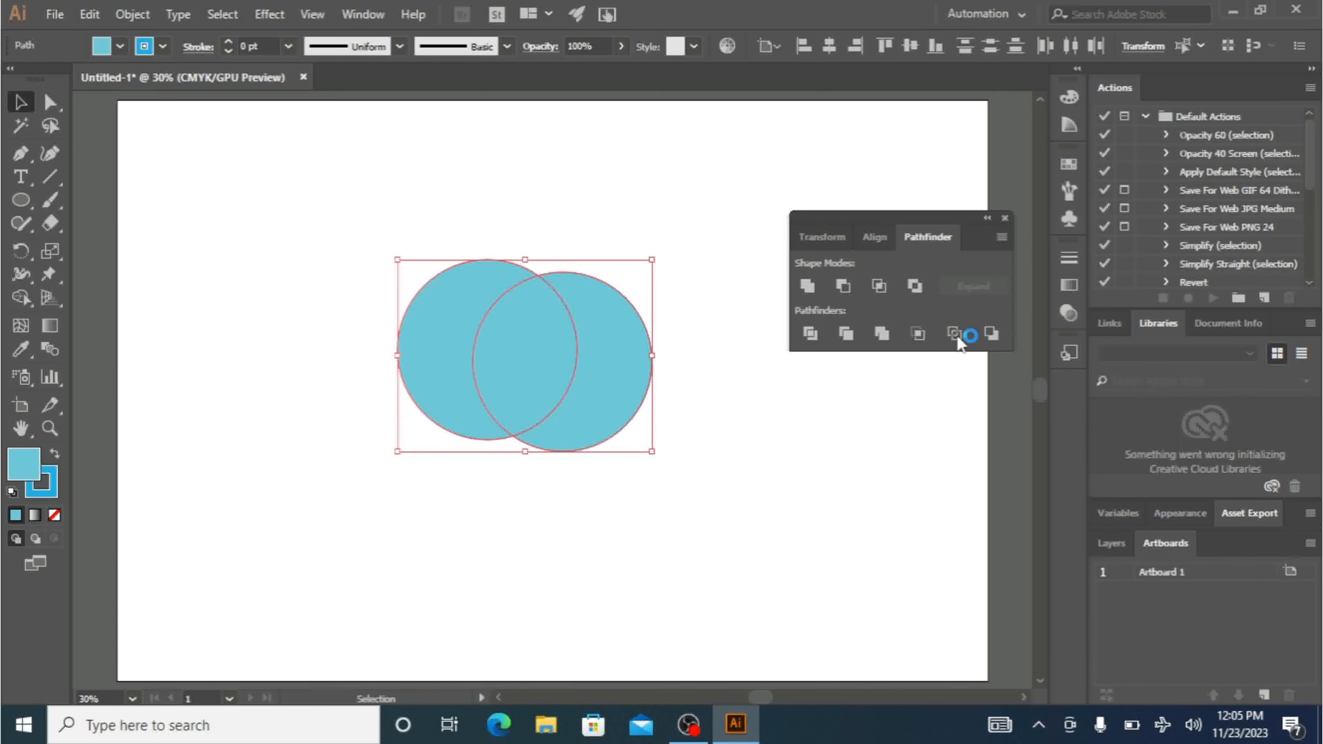
{"action": "left_click", "coordinate": [992, 334]}
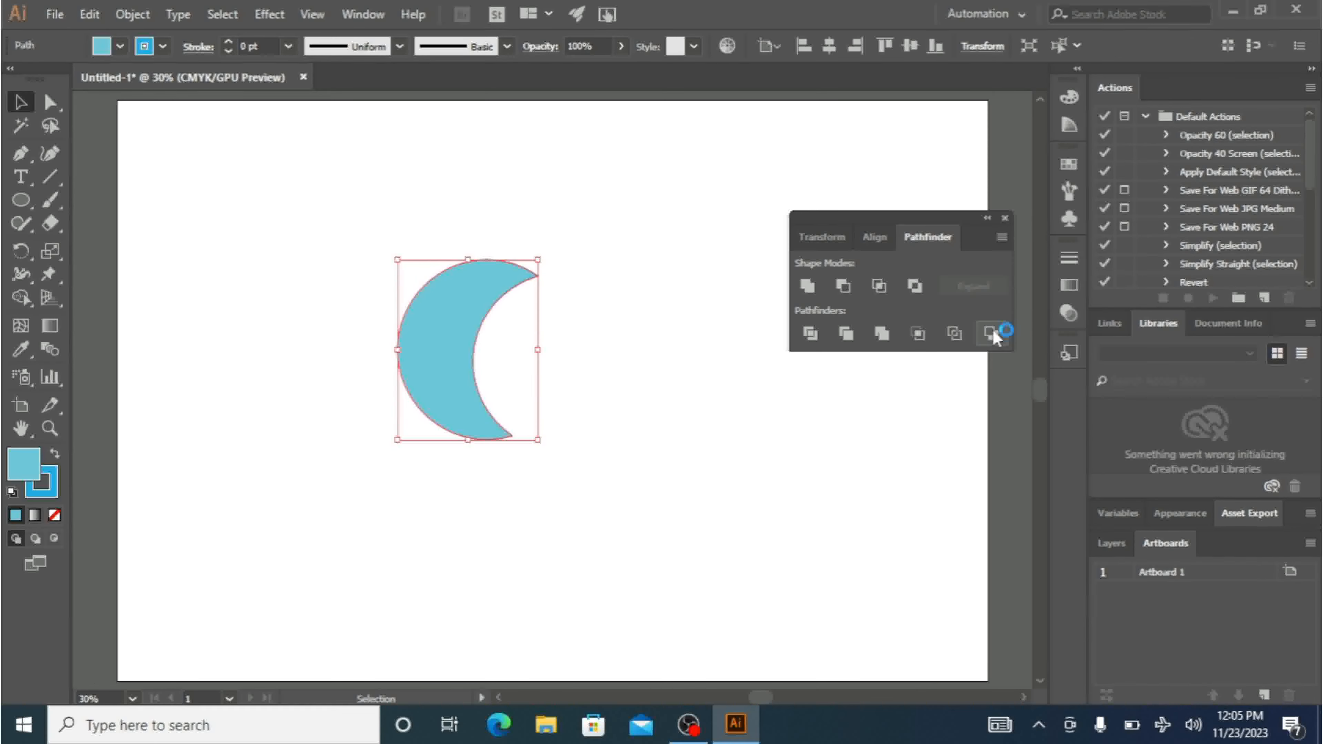
{"action": "left_click", "coordinate": [628, 392]}
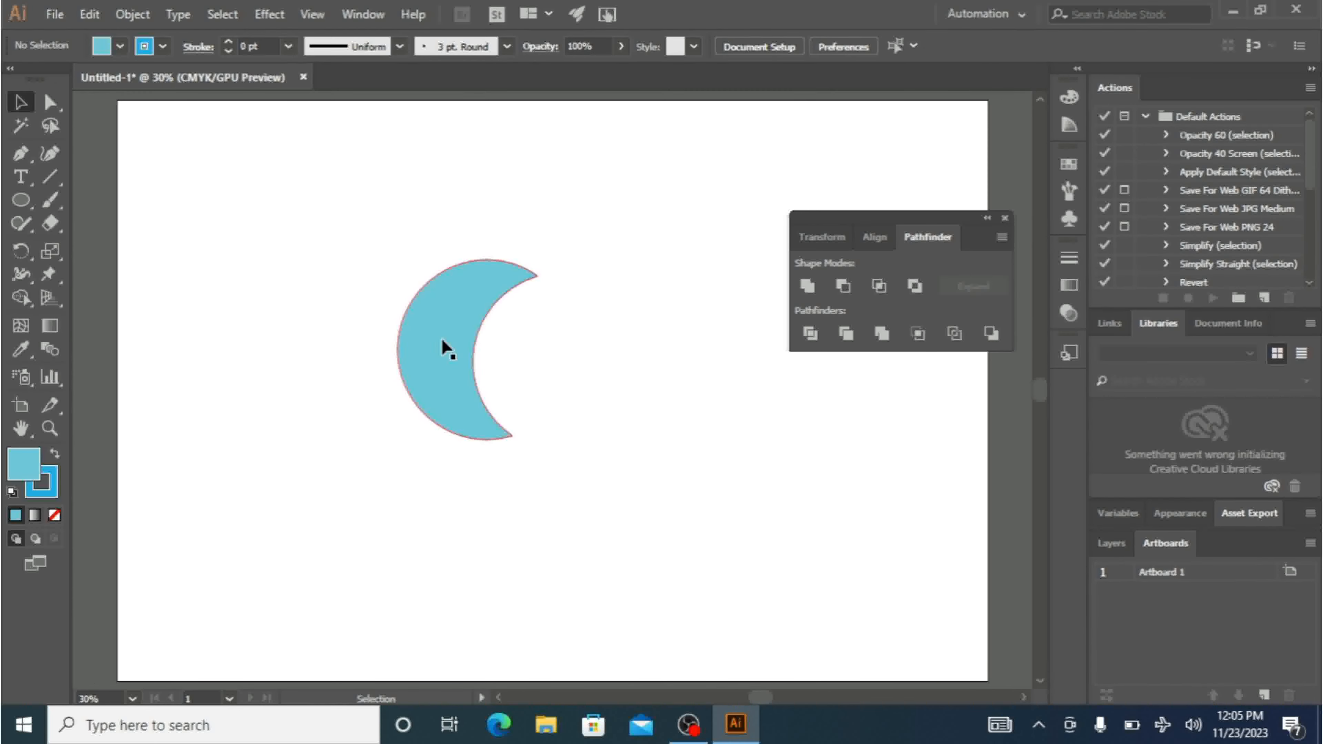